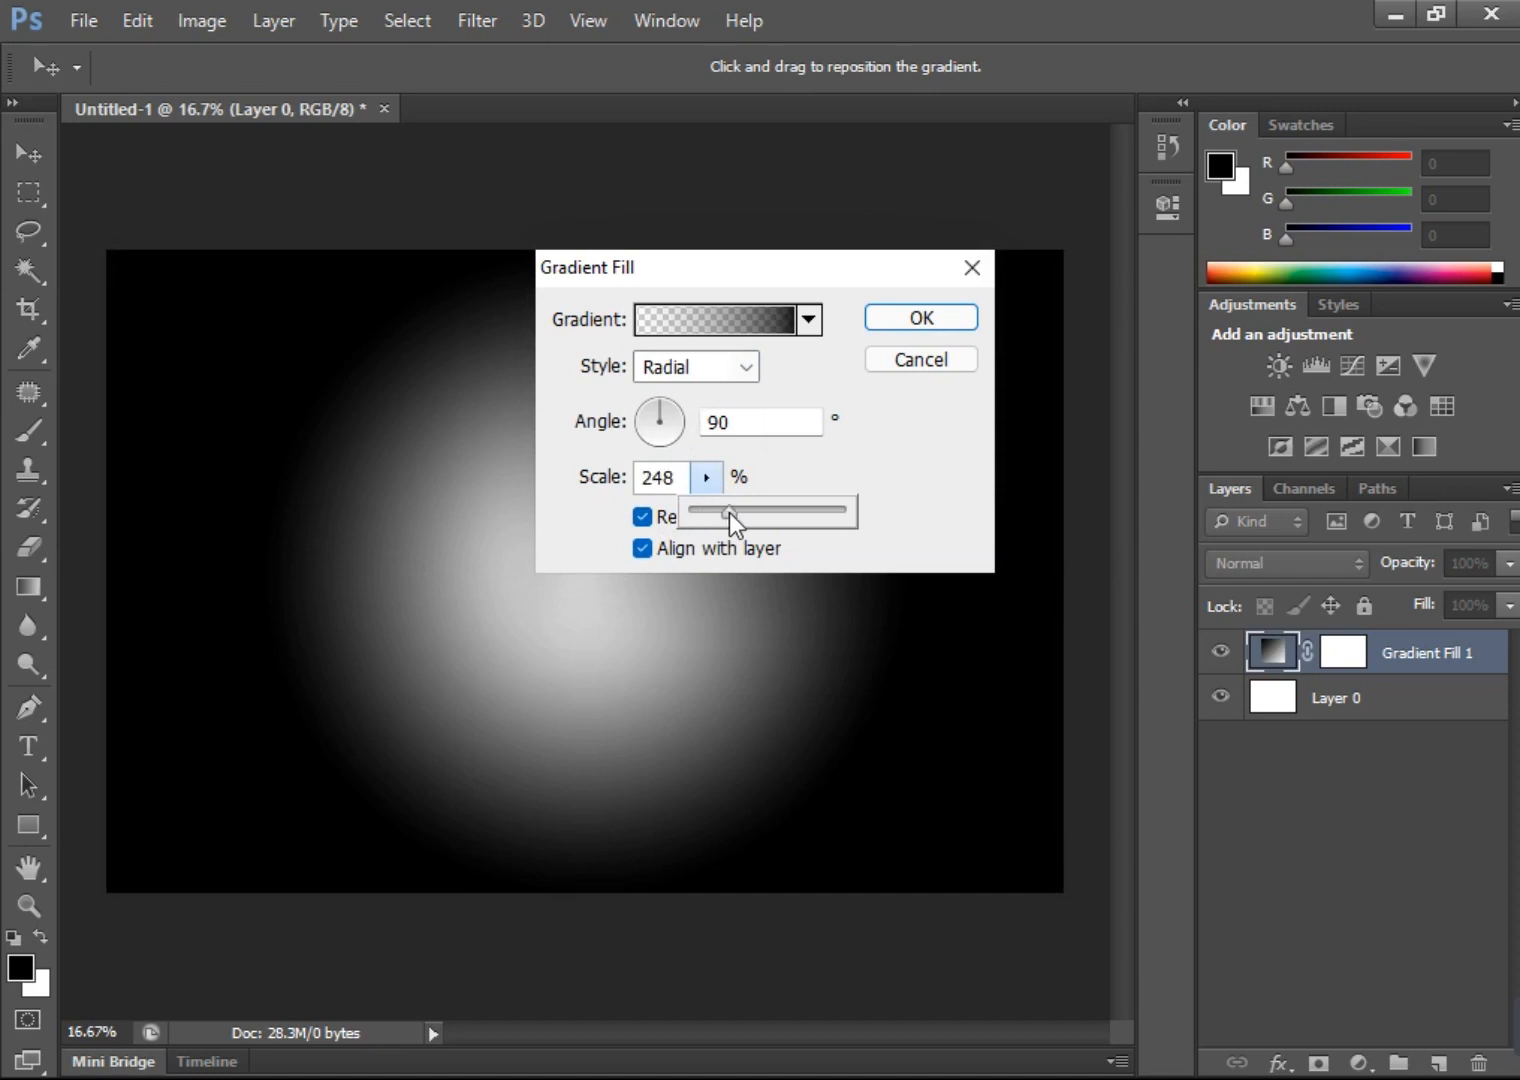
- Apply the reversed radial gradient fill at 248% scale over the white background
{"action": "left_click", "coordinate": [916, 326]}
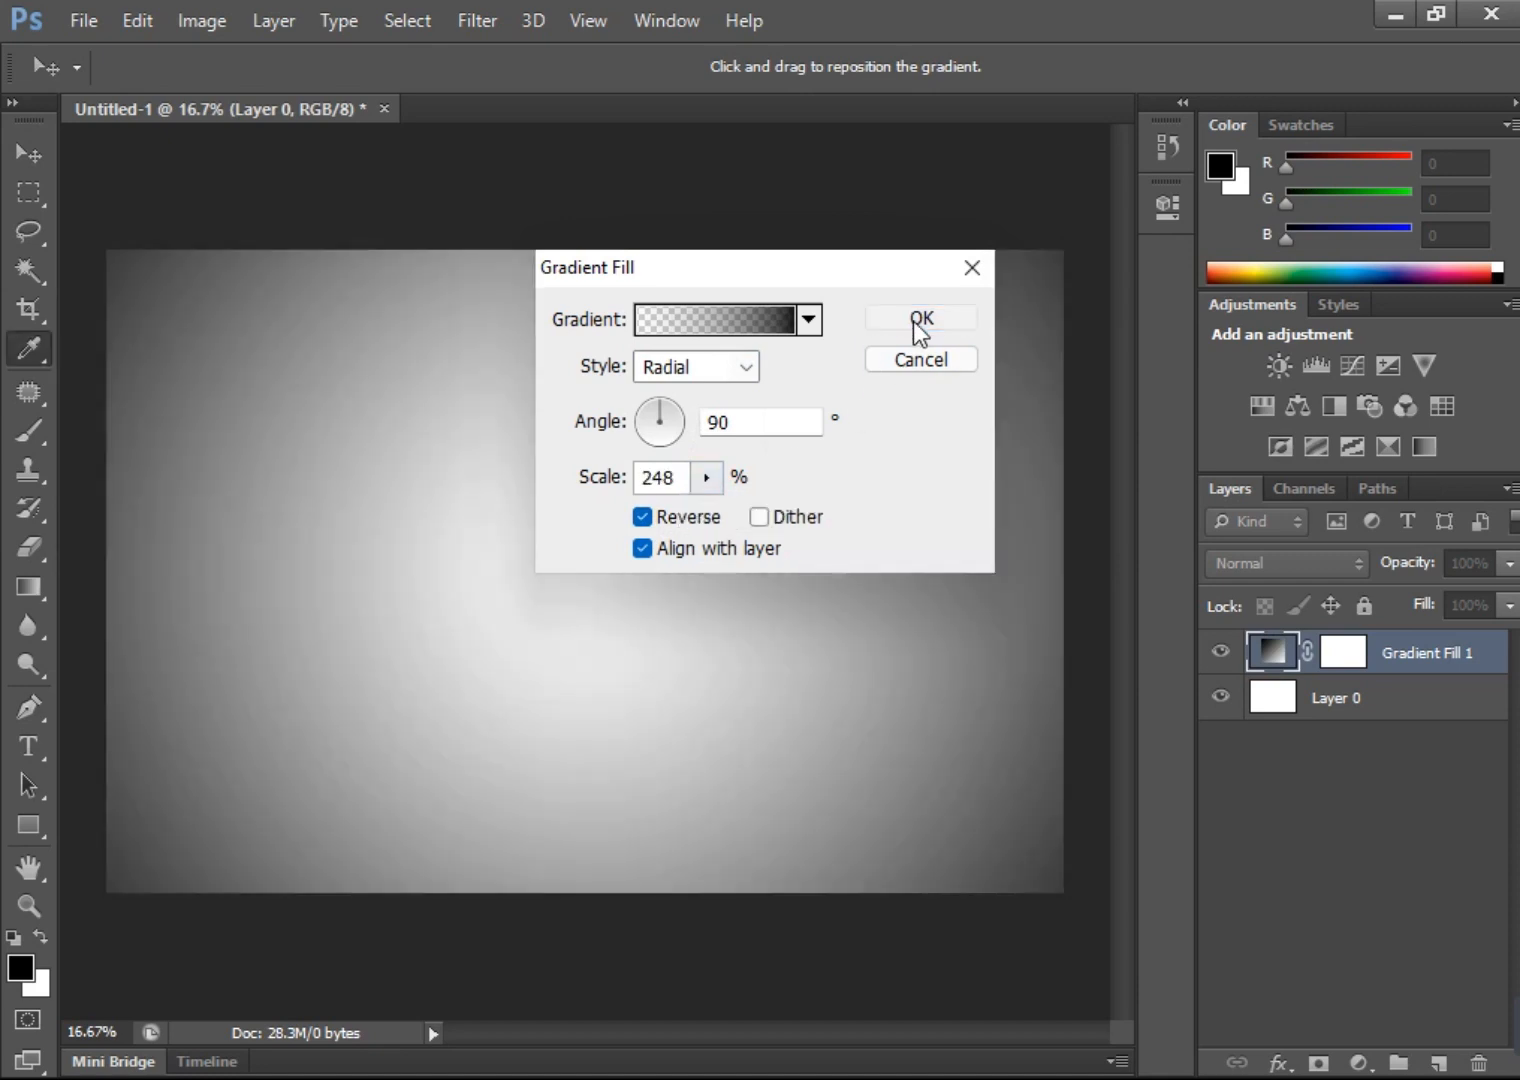
{"action": "left_click", "coordinate": [914, 320]}
- Open 1092059-middle-removebg-preview.png and copy the glass into the Untitled-1 document, left of the canvas centre
{"action": "left_click", "coordinate": [83, 20]}
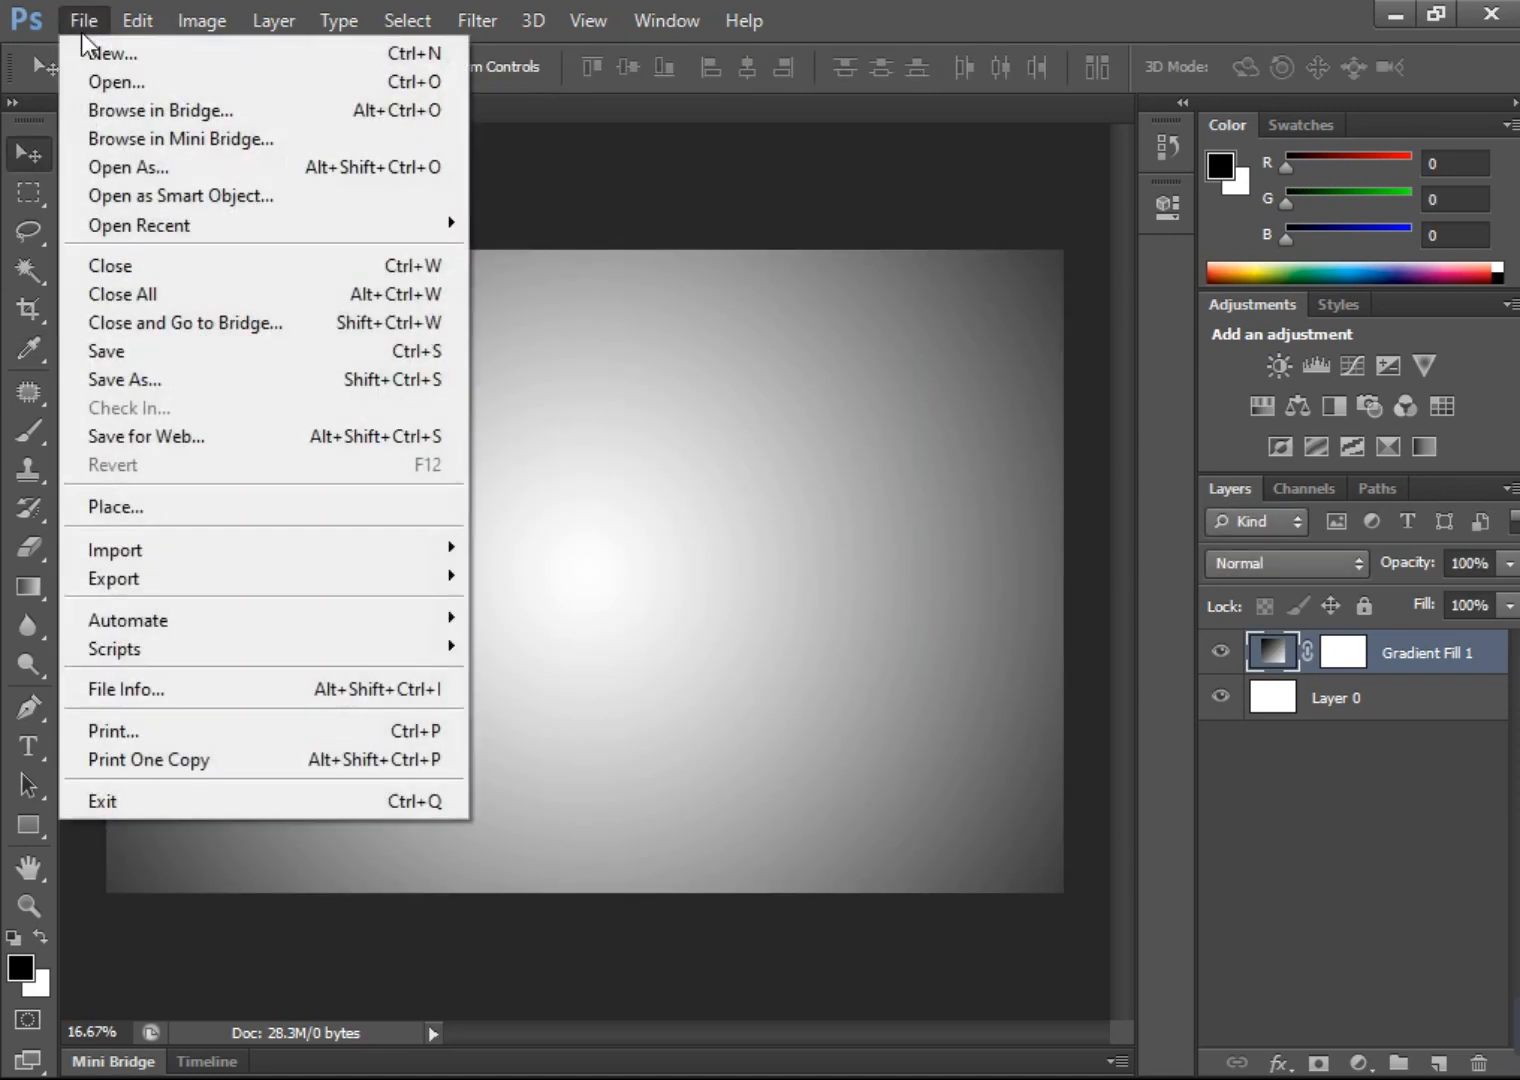
{"action": "left_click", "coordinate": [87, 77]}
{"action": "double_click", "coordinate": [704, 328]}
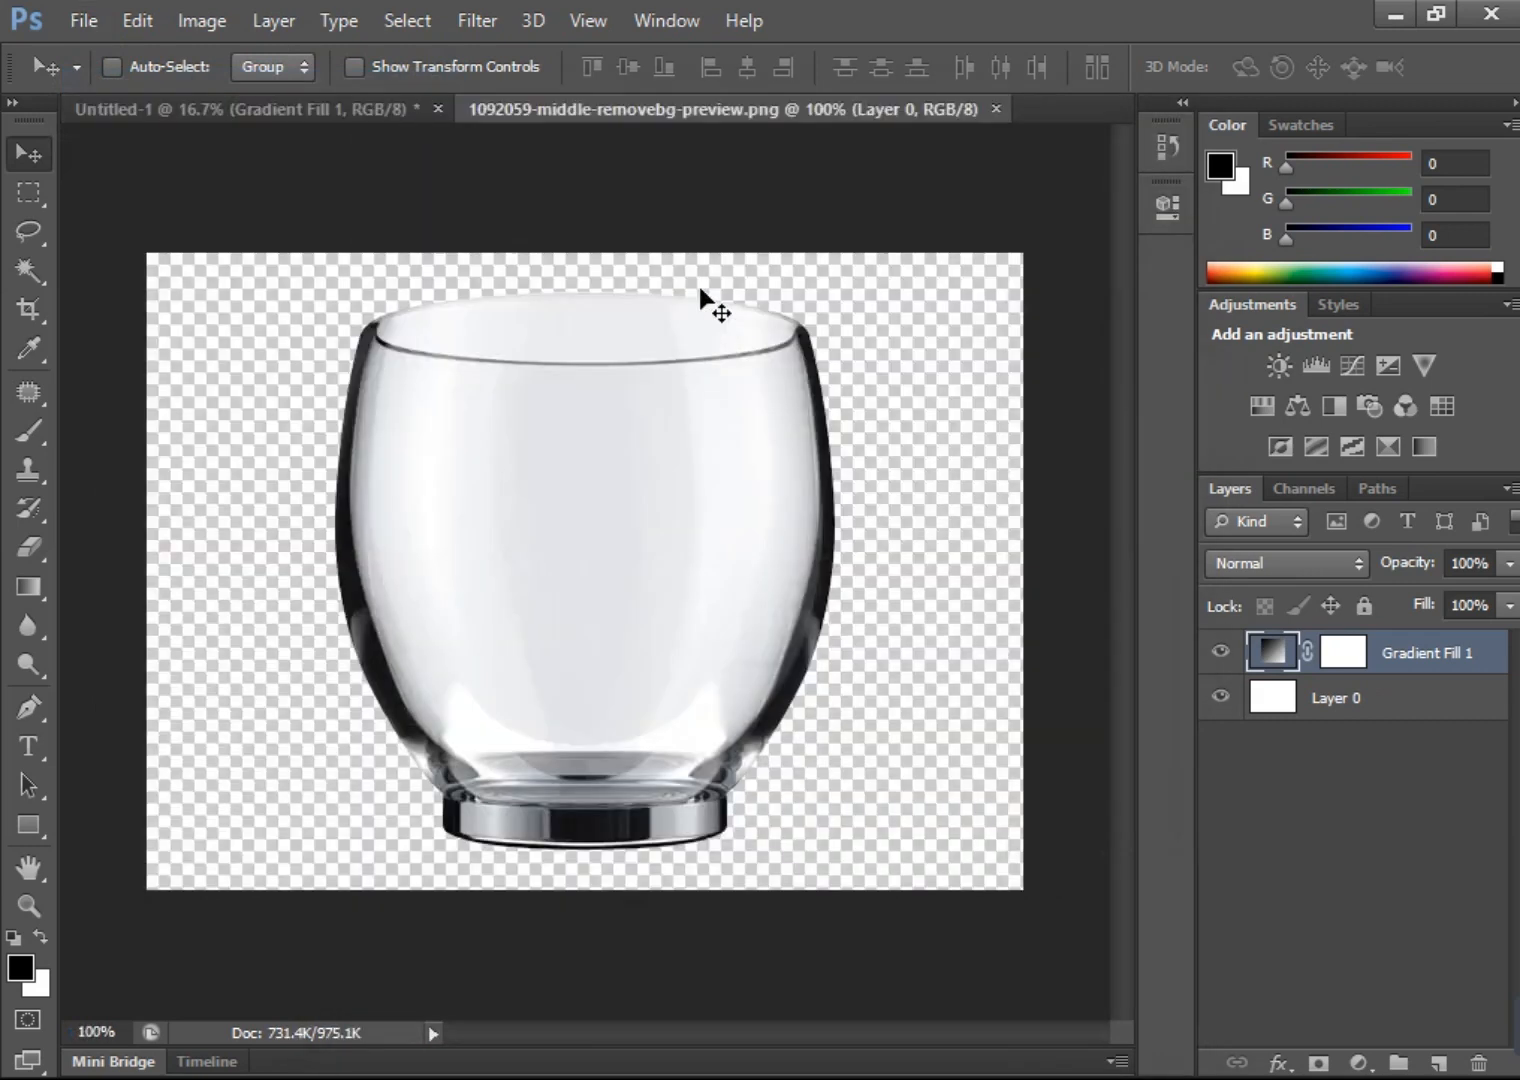
{"action": "left_click_drag", "start_coordinate": [621, 502], "coordinate": [540, 520]}
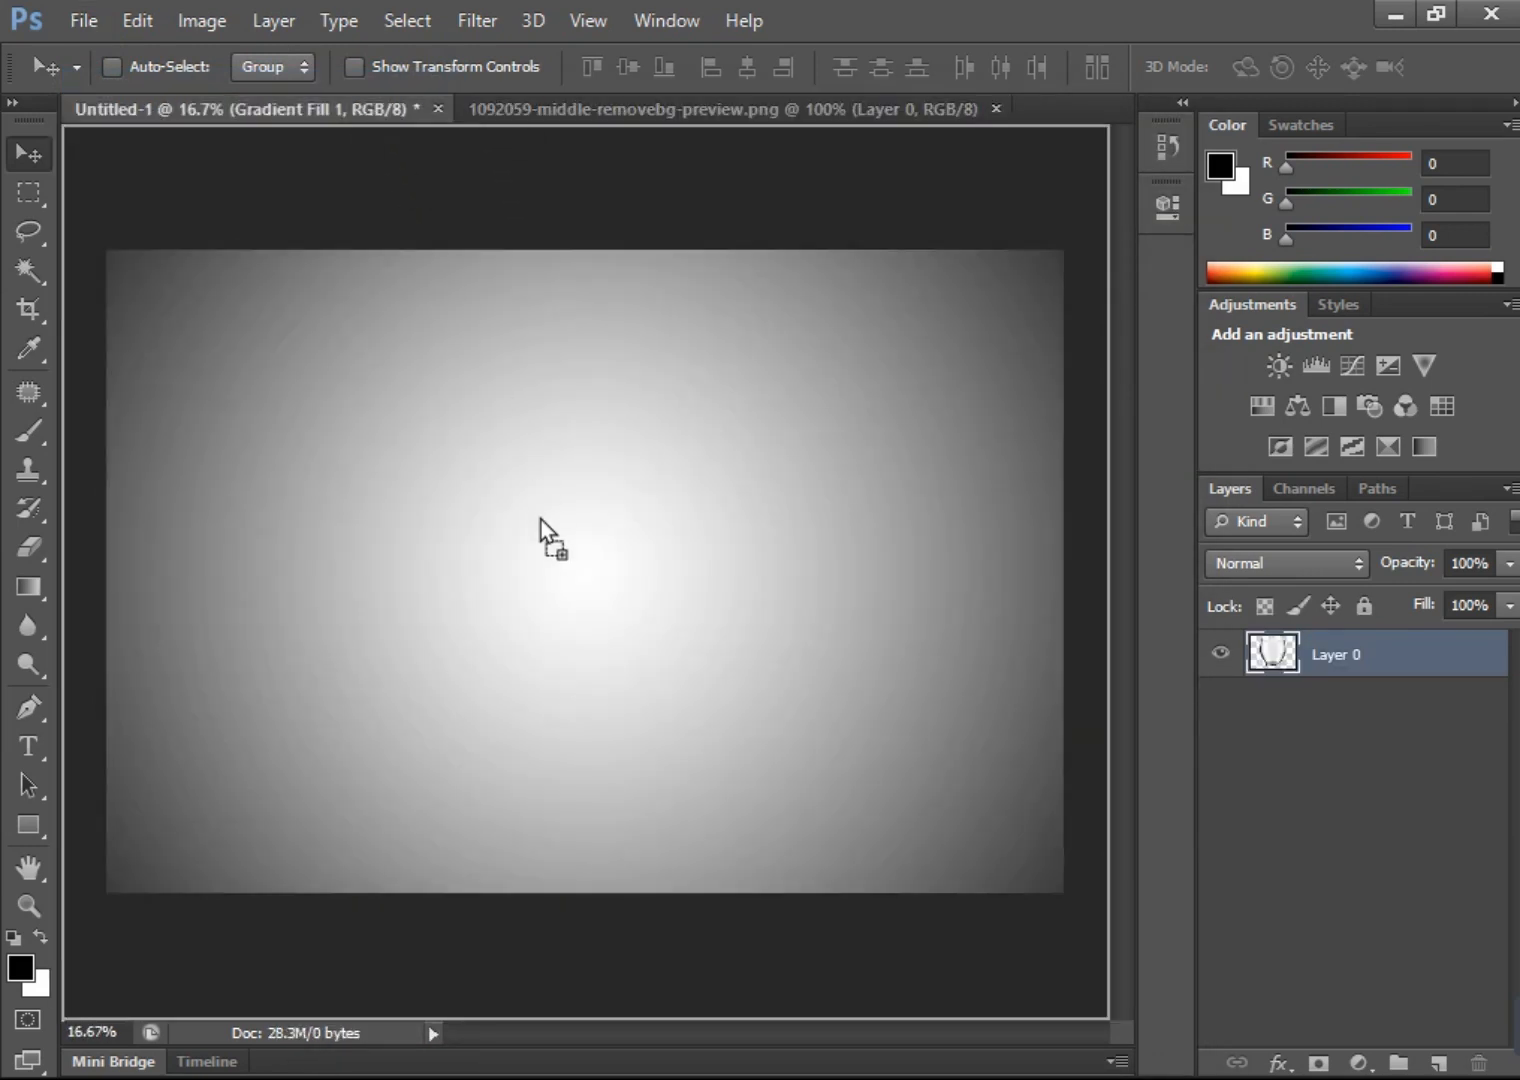
{"action": "left_click_drag", "start_coordinate": [481, 606], "coordinate": [490, 610]}
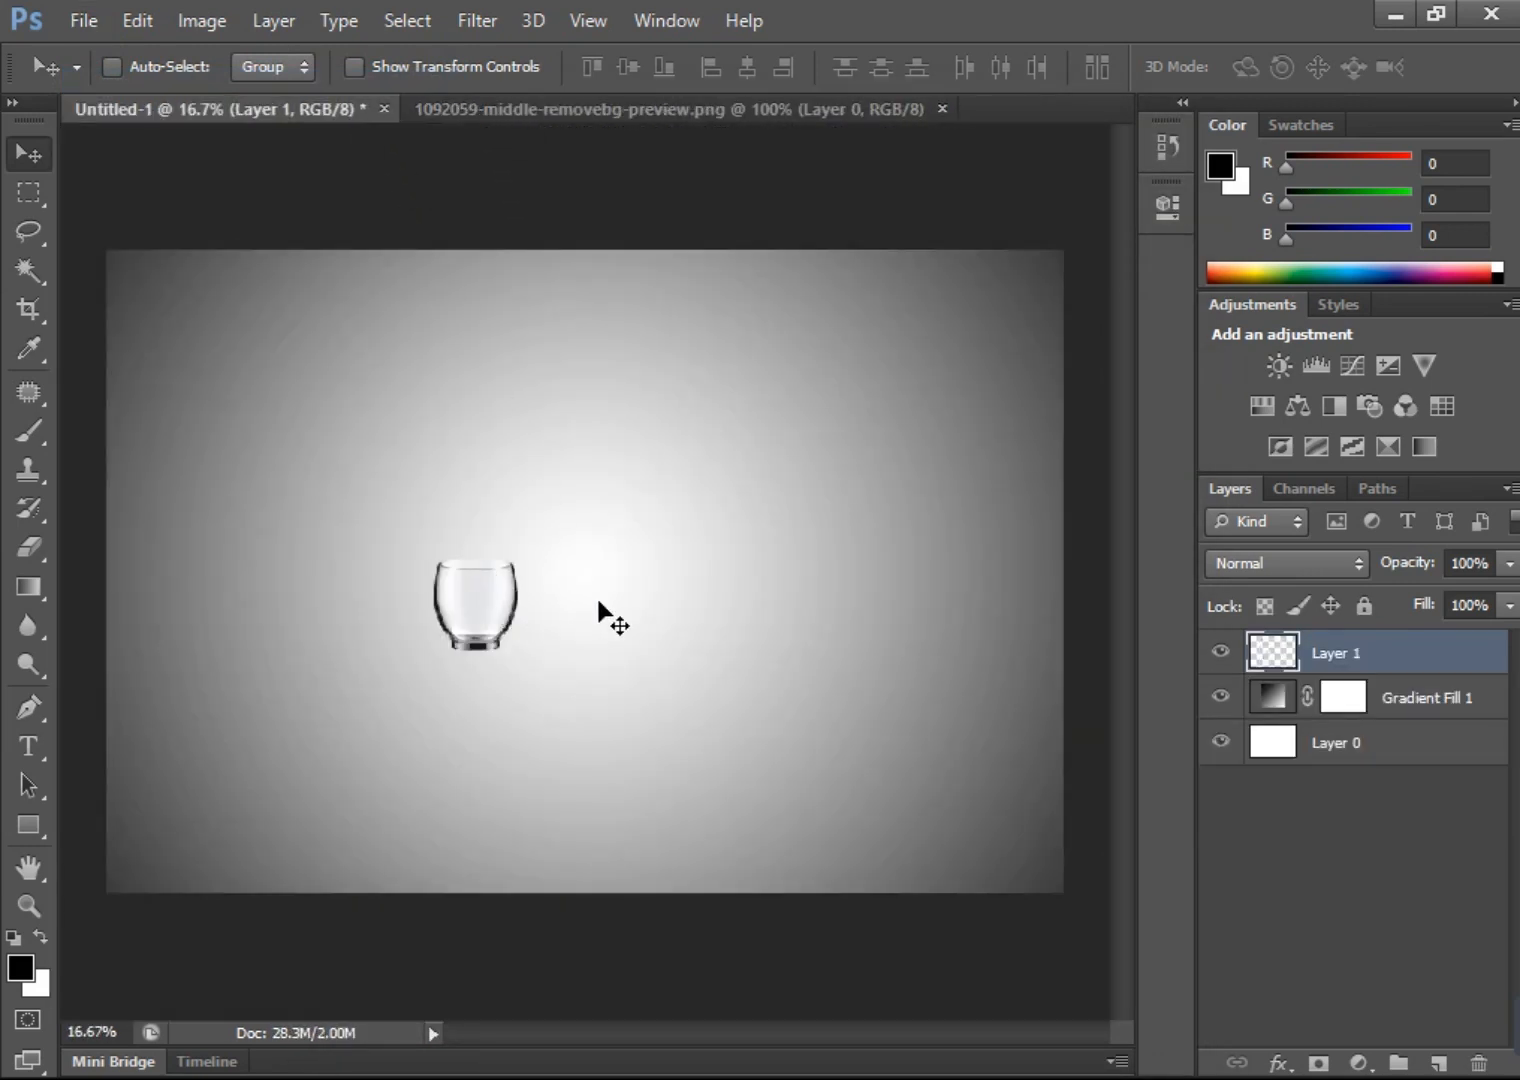
- Enlarge the glass to about 428%, rotate it about 86° onto its side in the canvas's left half, and close its source image
{"action": "key", "text": "ctrl+t"}
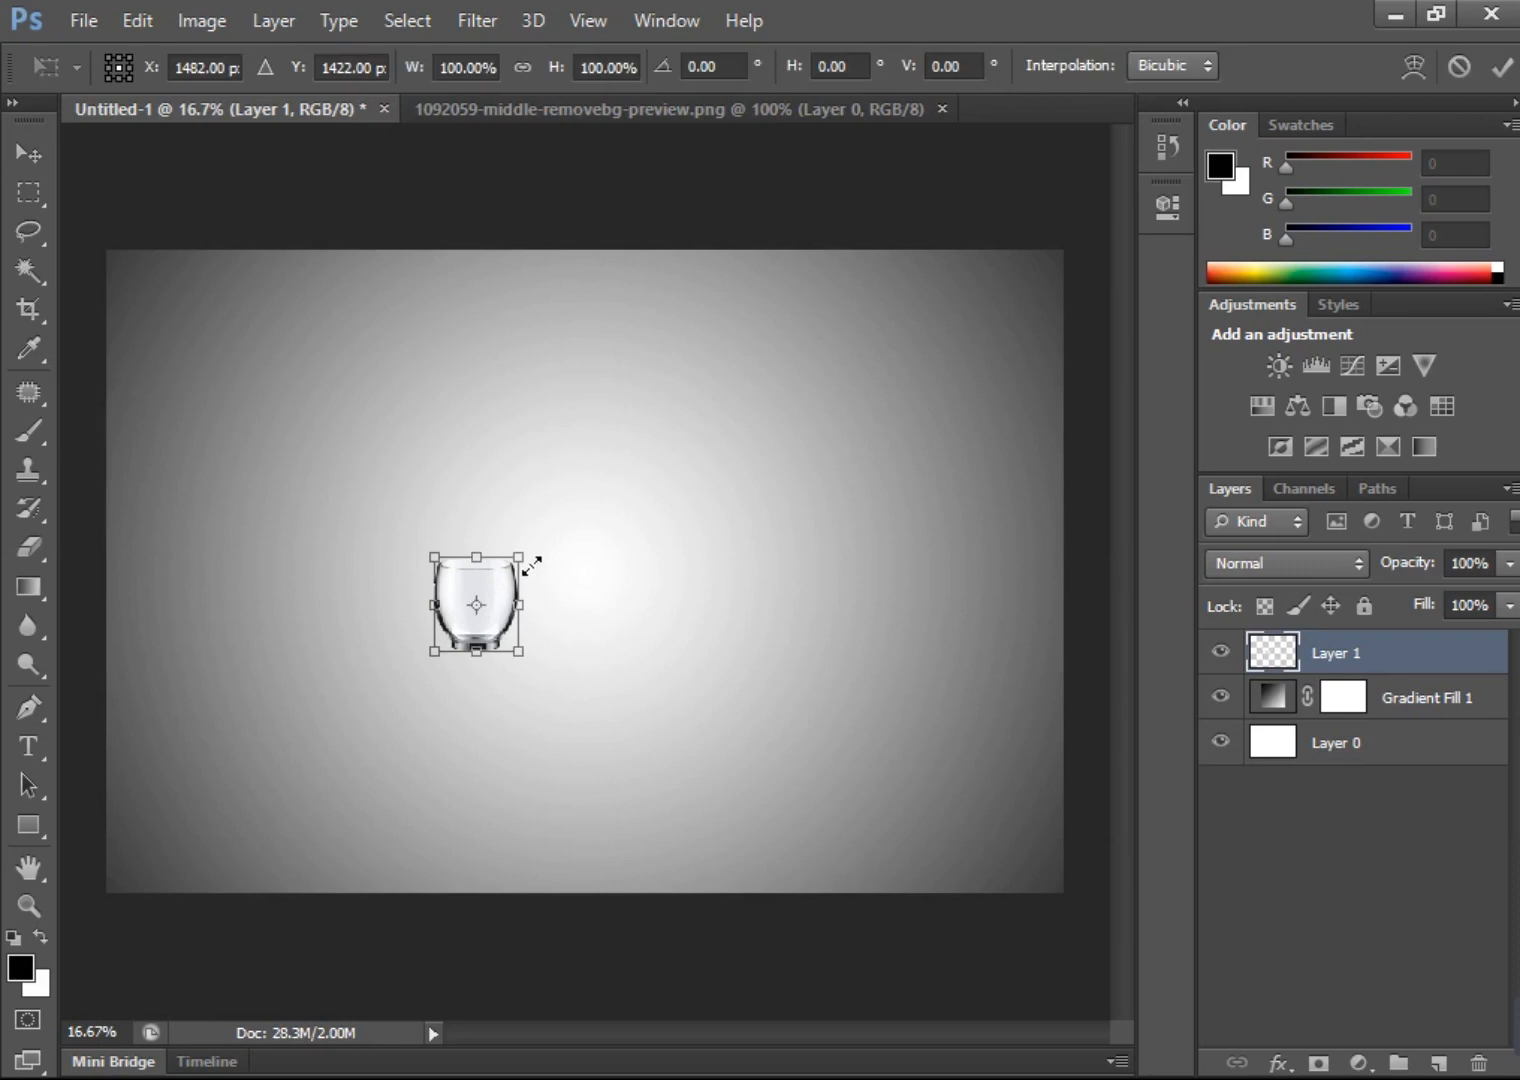
{"action": "left_click_drag", "start_coordinate": [524, 552], "coordinate": [776, 381]}
{"action": "left_click_drag", "start_coordinate": [434, 651], "coordinate": [359, 731]}
{"action": "left_click_drag", "start_coordinate": [752, 732], "coordinate": [282, 859]}
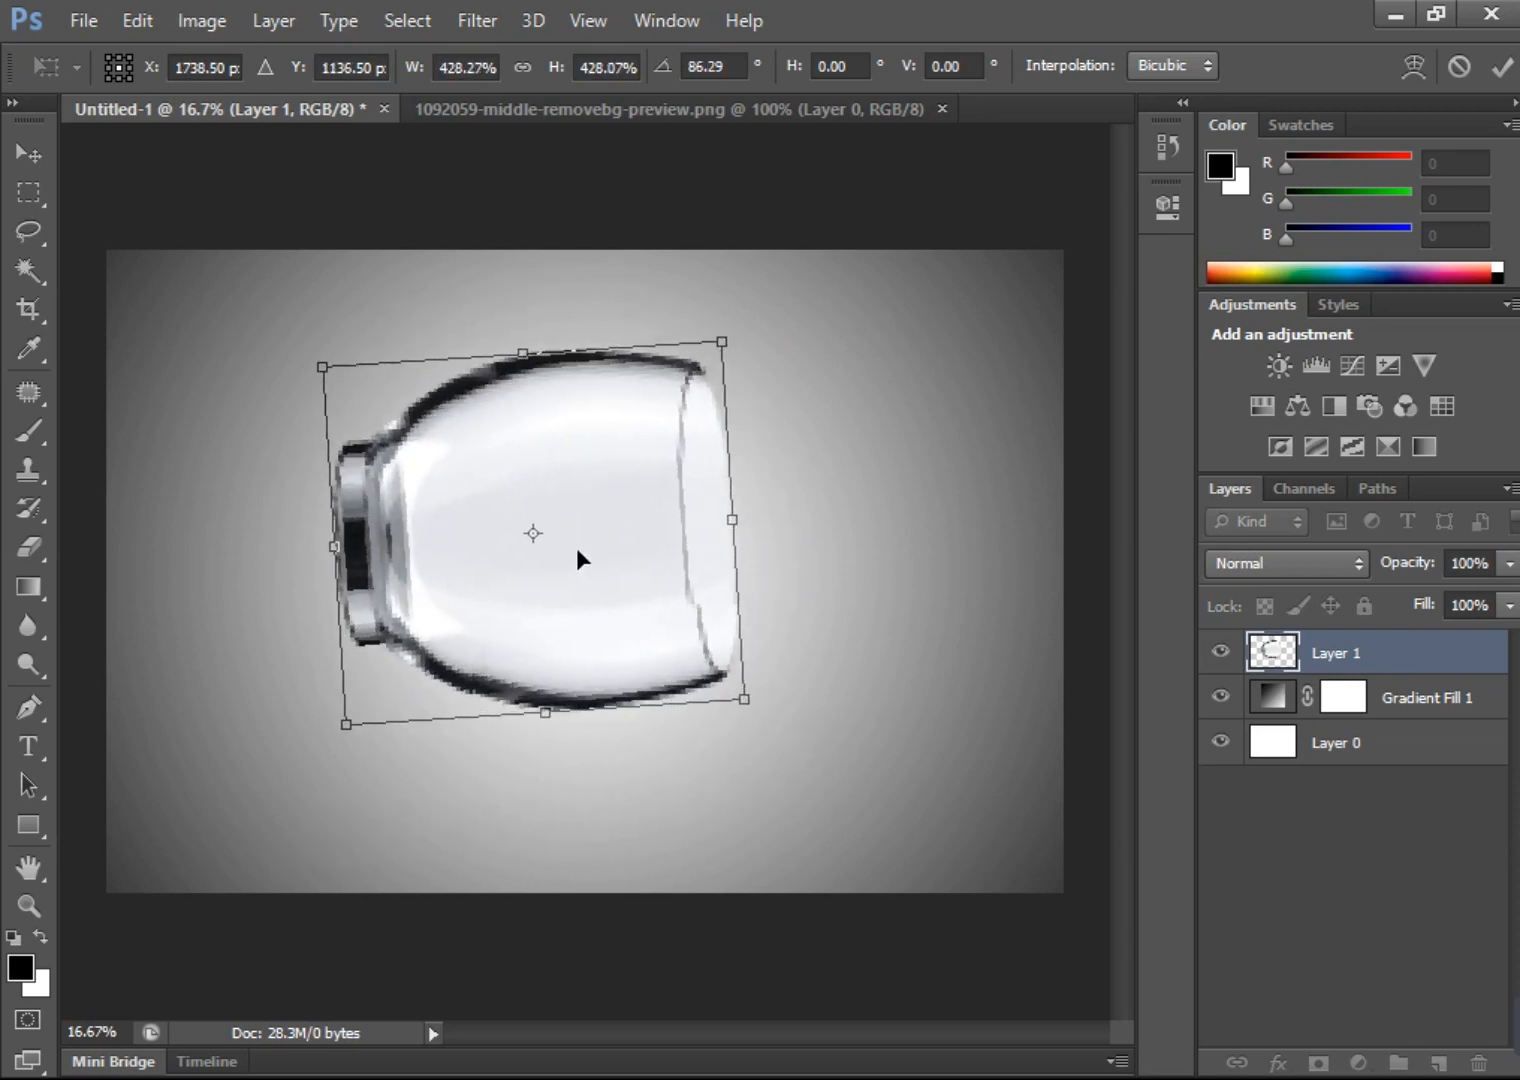
{"action": "left_click_drag", "start_coordinate": [576, 549], "coordinate": [443, 619]}
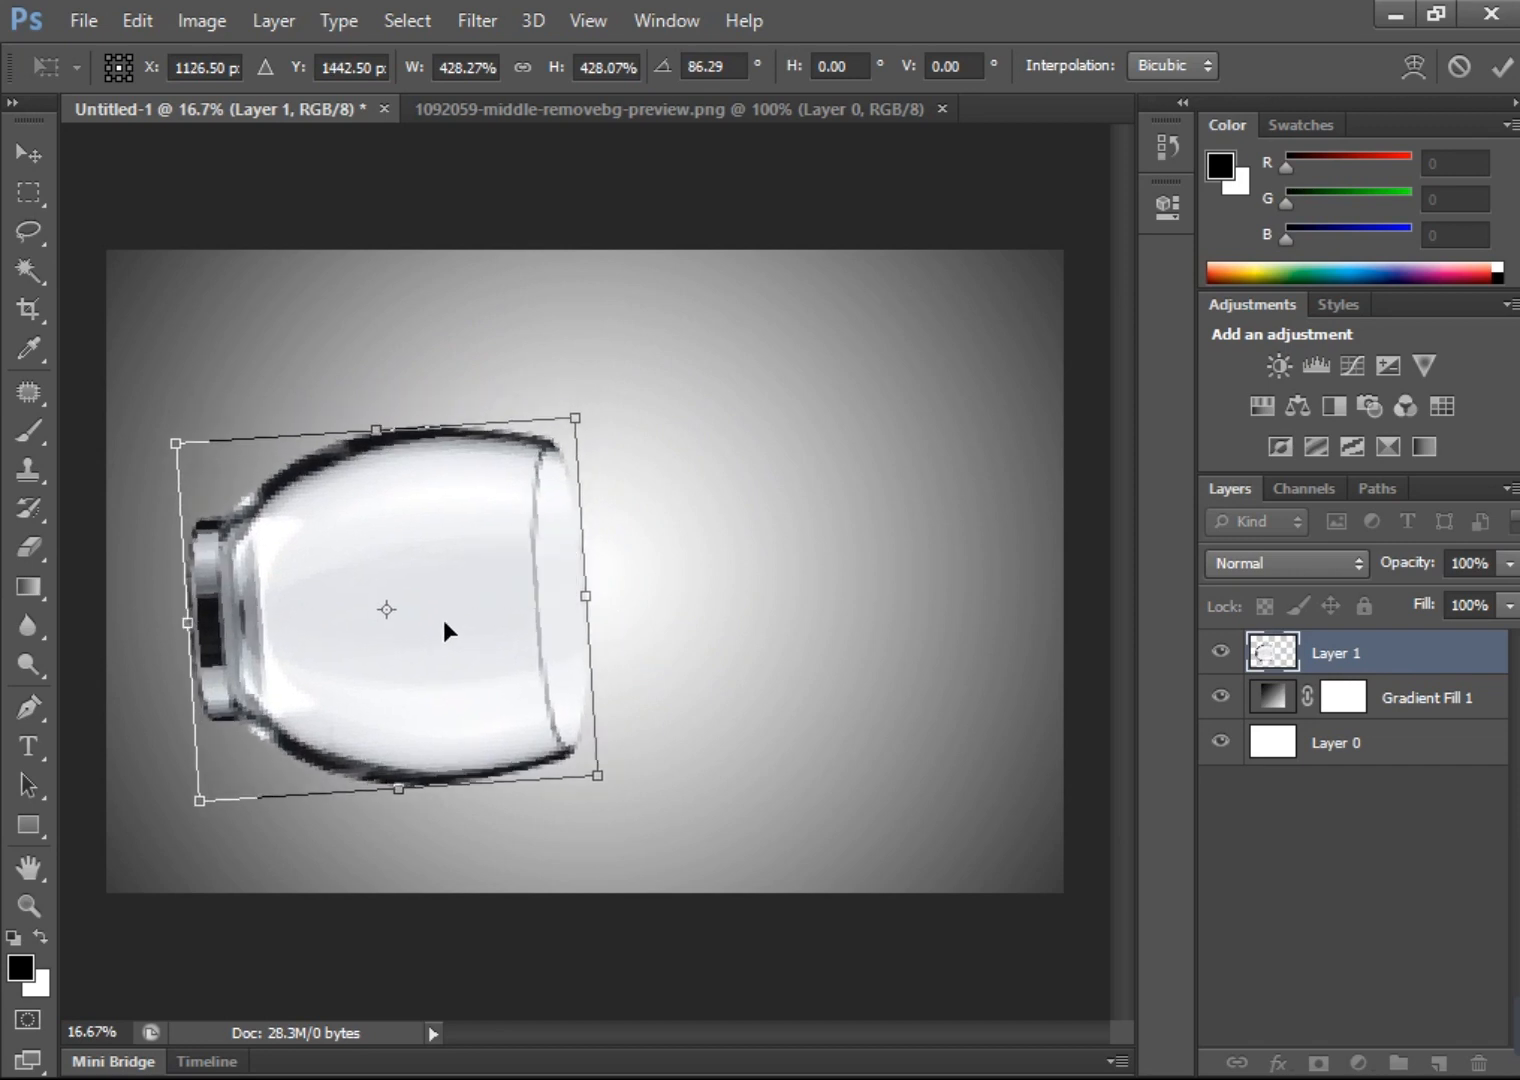
{"action": "left_click", "coordinate": [1502, 66]}
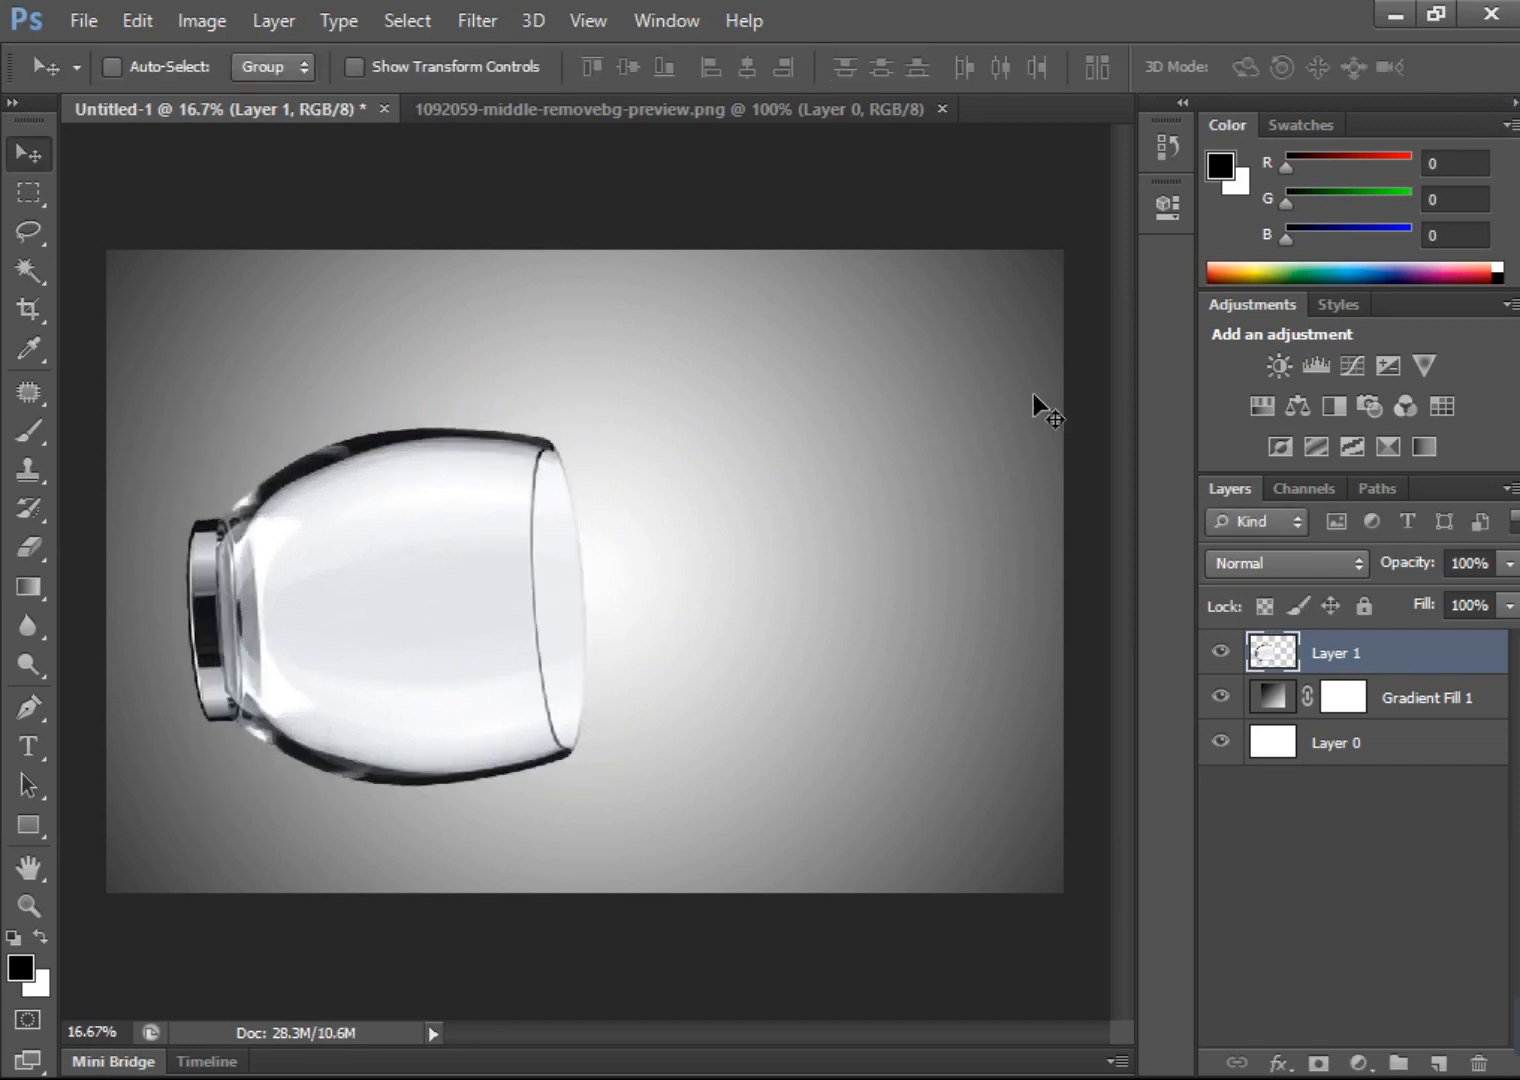
{"action": "left_click", "coordinate": [942, 108]}
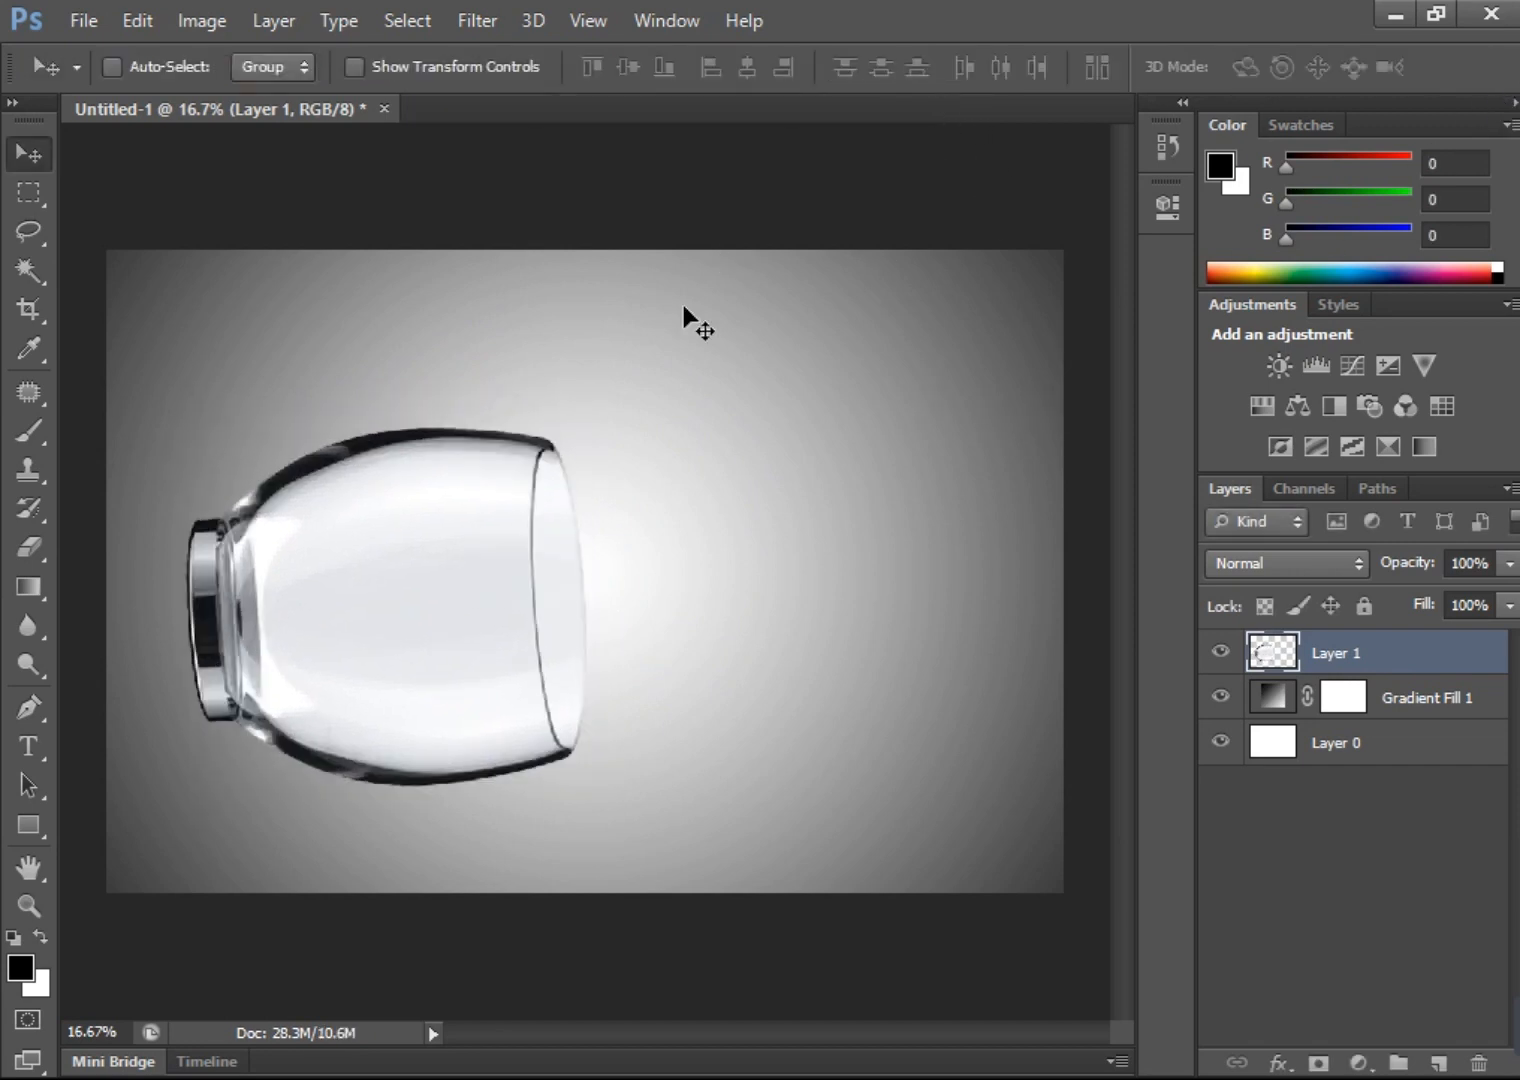
{"action": "left_click", "coordinate": [87, 21]}
{"action": "left_click", "coordinate": [99, 78]}
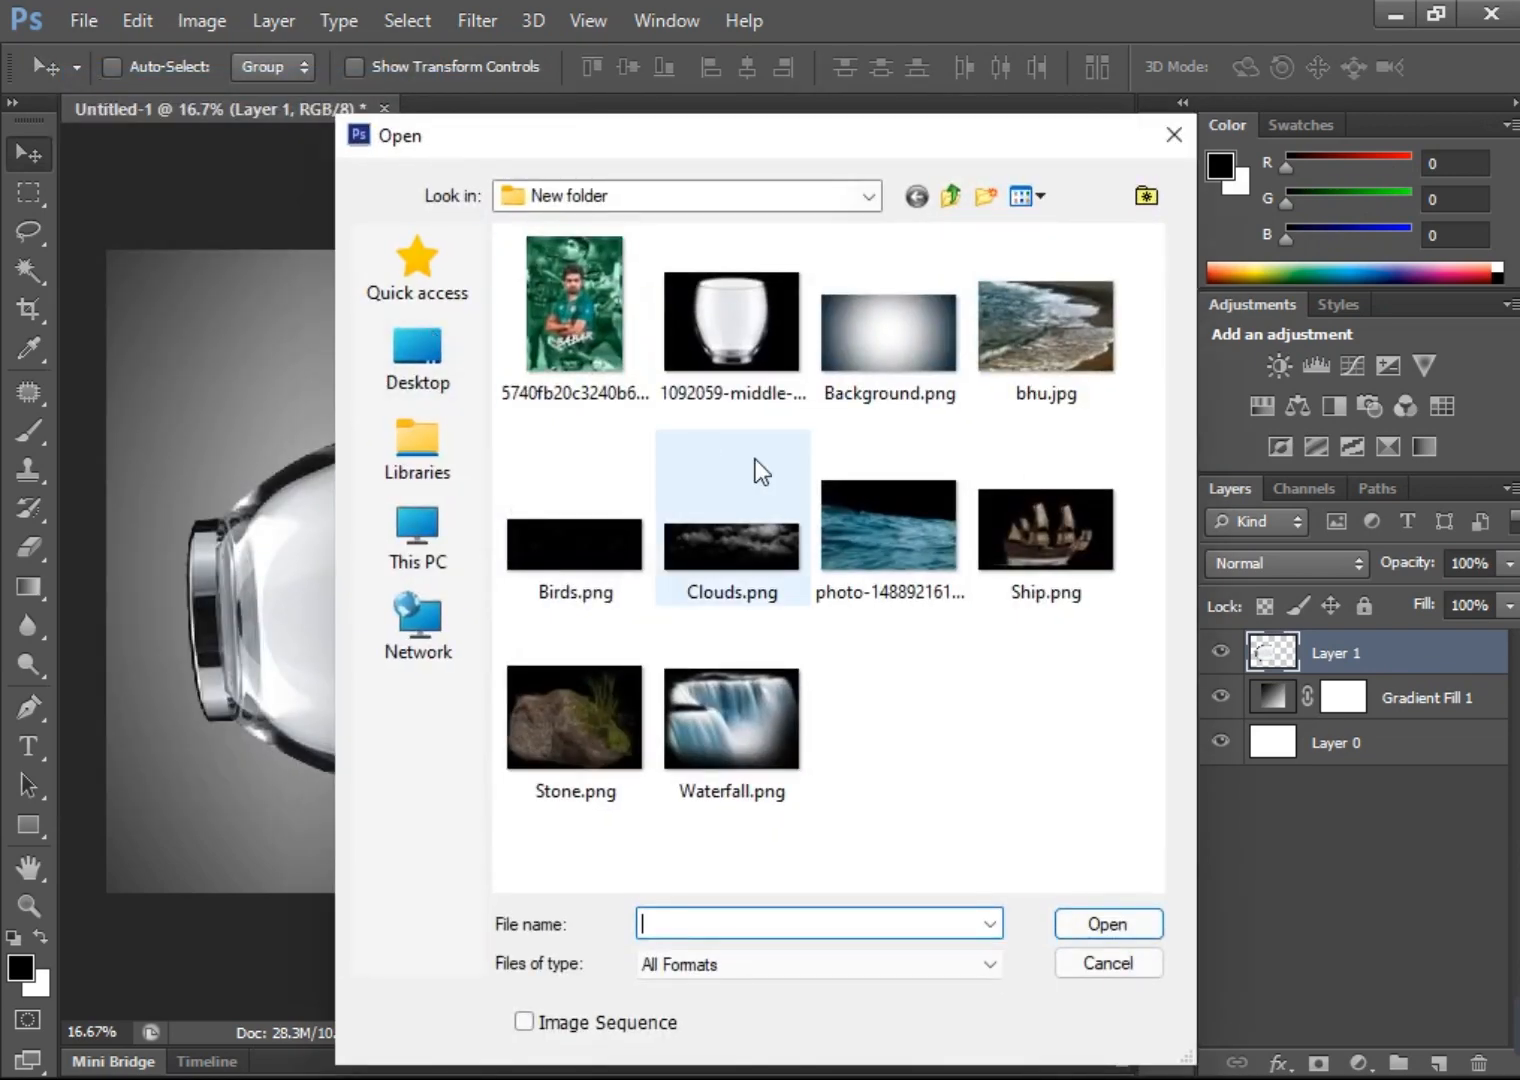
{"action": "left_click", "coordinate": [868, 533]}
{"action": "double_click", "coordinate": [868, 533]}
{"action": "left_click_drag", "start_coordinate": [726, 628], "coordinate": [357, 661]}
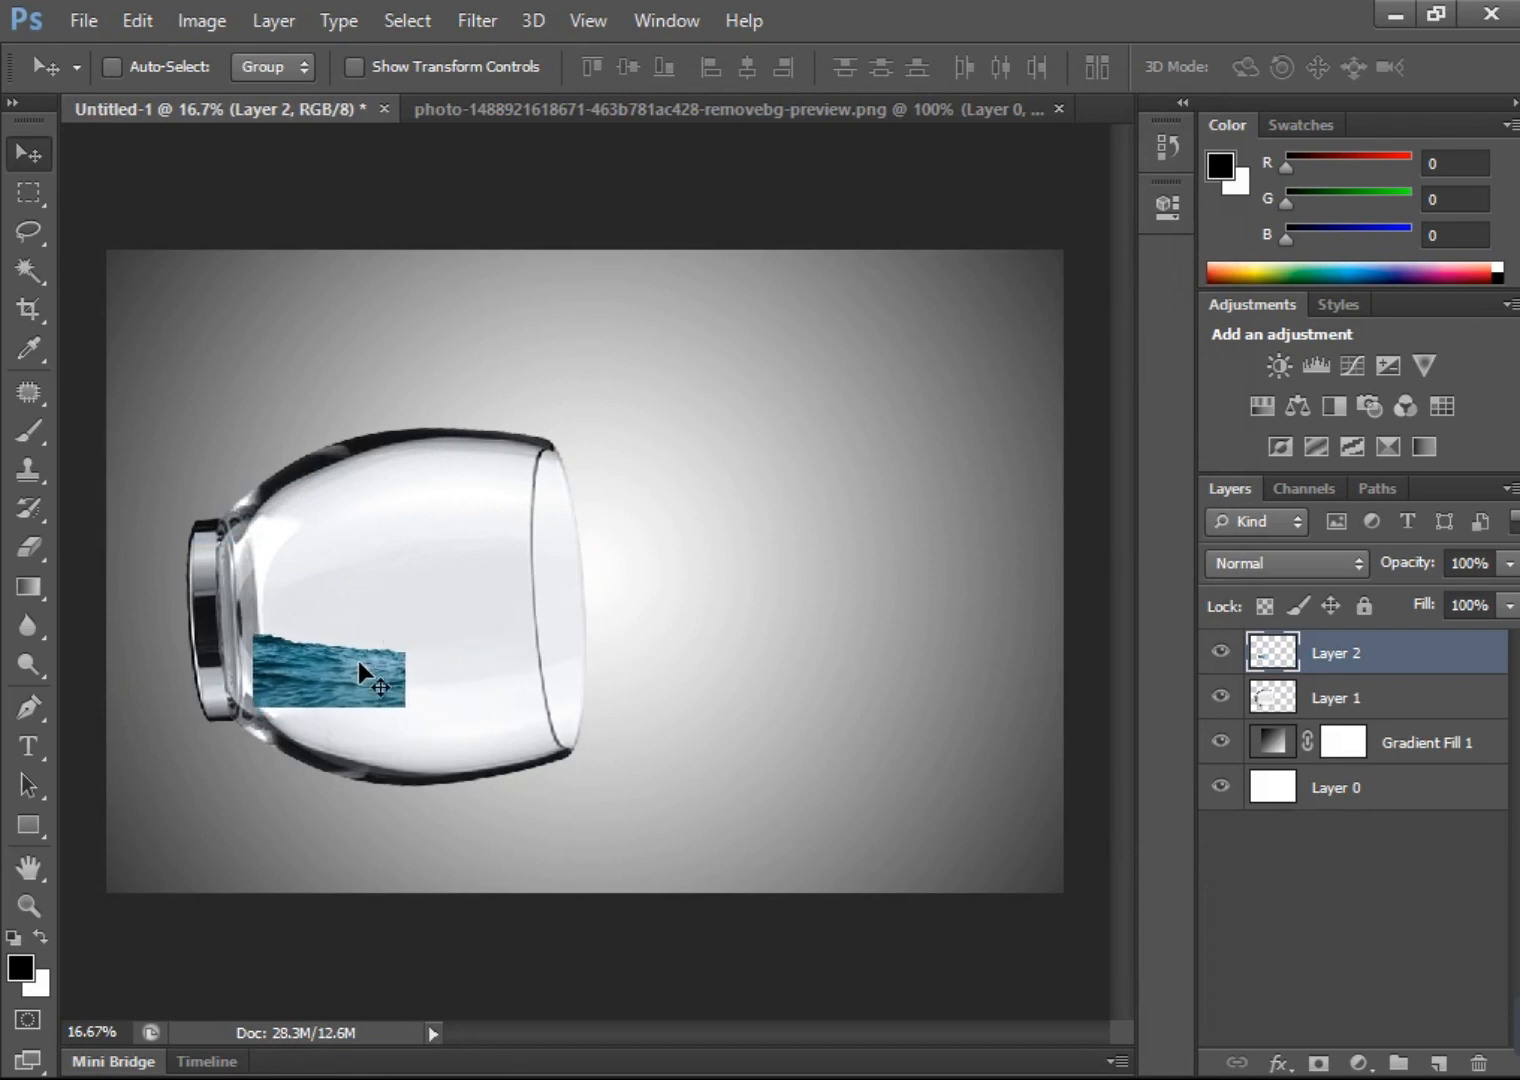
- Stretch the water layer to about 181% width and 324% height so it spans the glass's interior
{"action": "key", "text": "ctrl+t"}
{"action": "left_click_drag", "start_coordinate": [329, 634], "coordinate": [332, 513]}
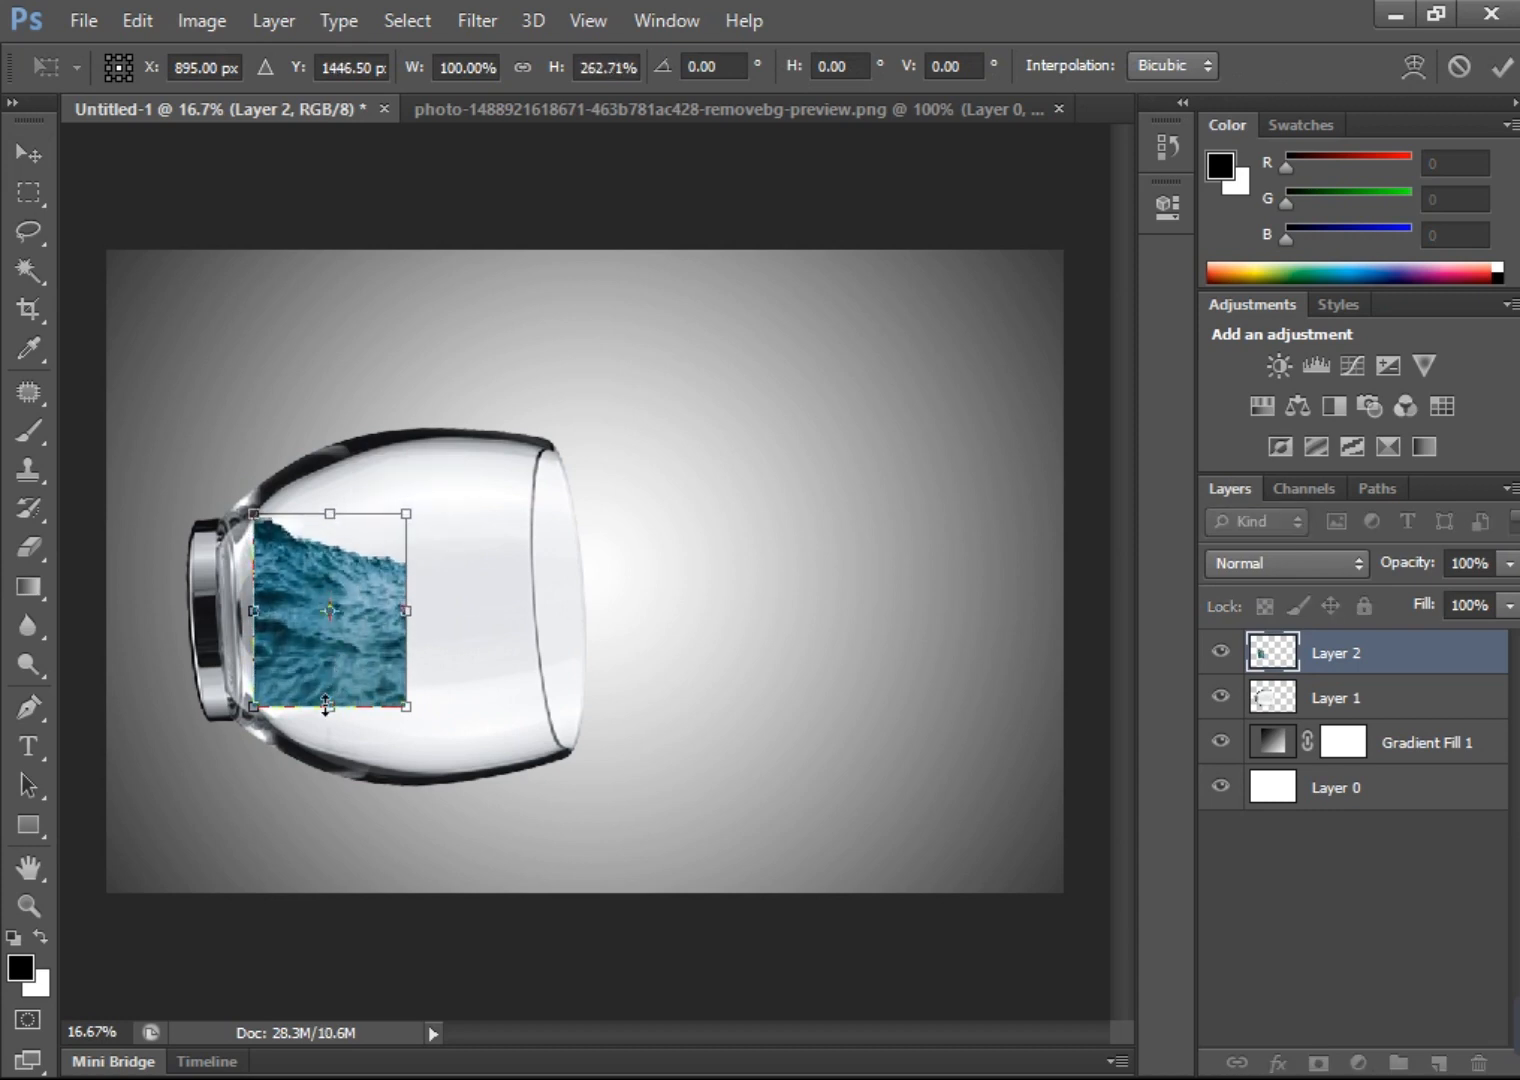
{"action": "left_click_drag", "start_coordinate": [326, 705], "coordinate": [328, 750]}
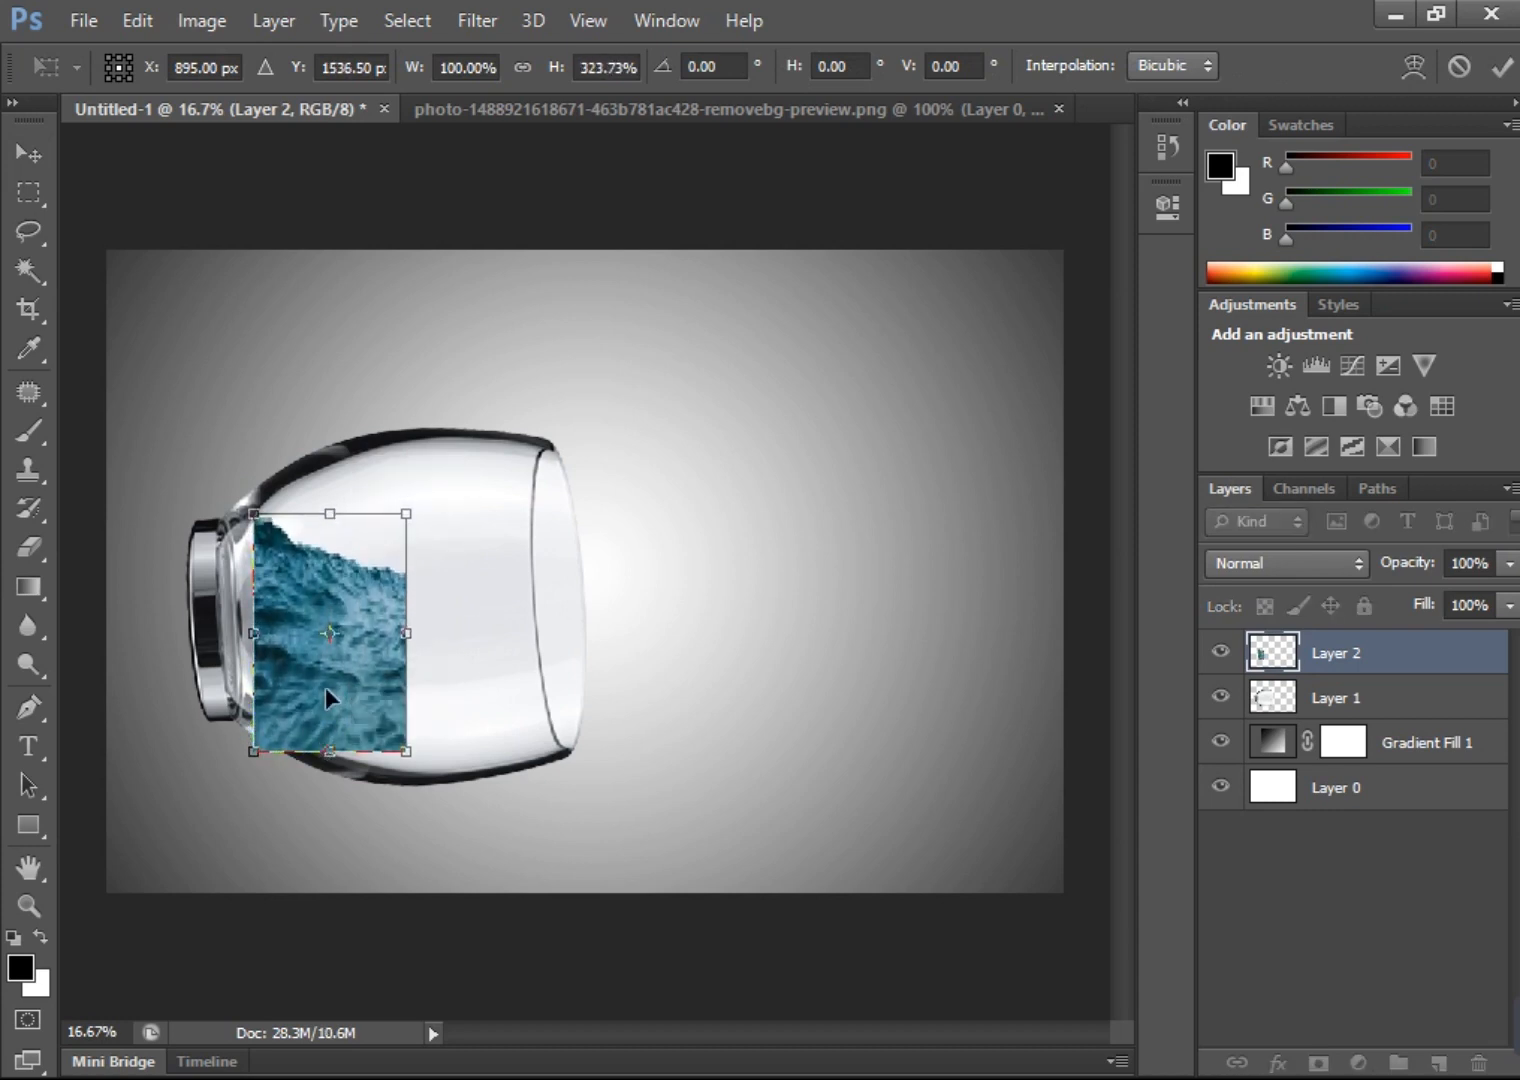
{"action": "left_click_drag", "start_coordinate": [397, 632], "coordinate": [530, 632]}
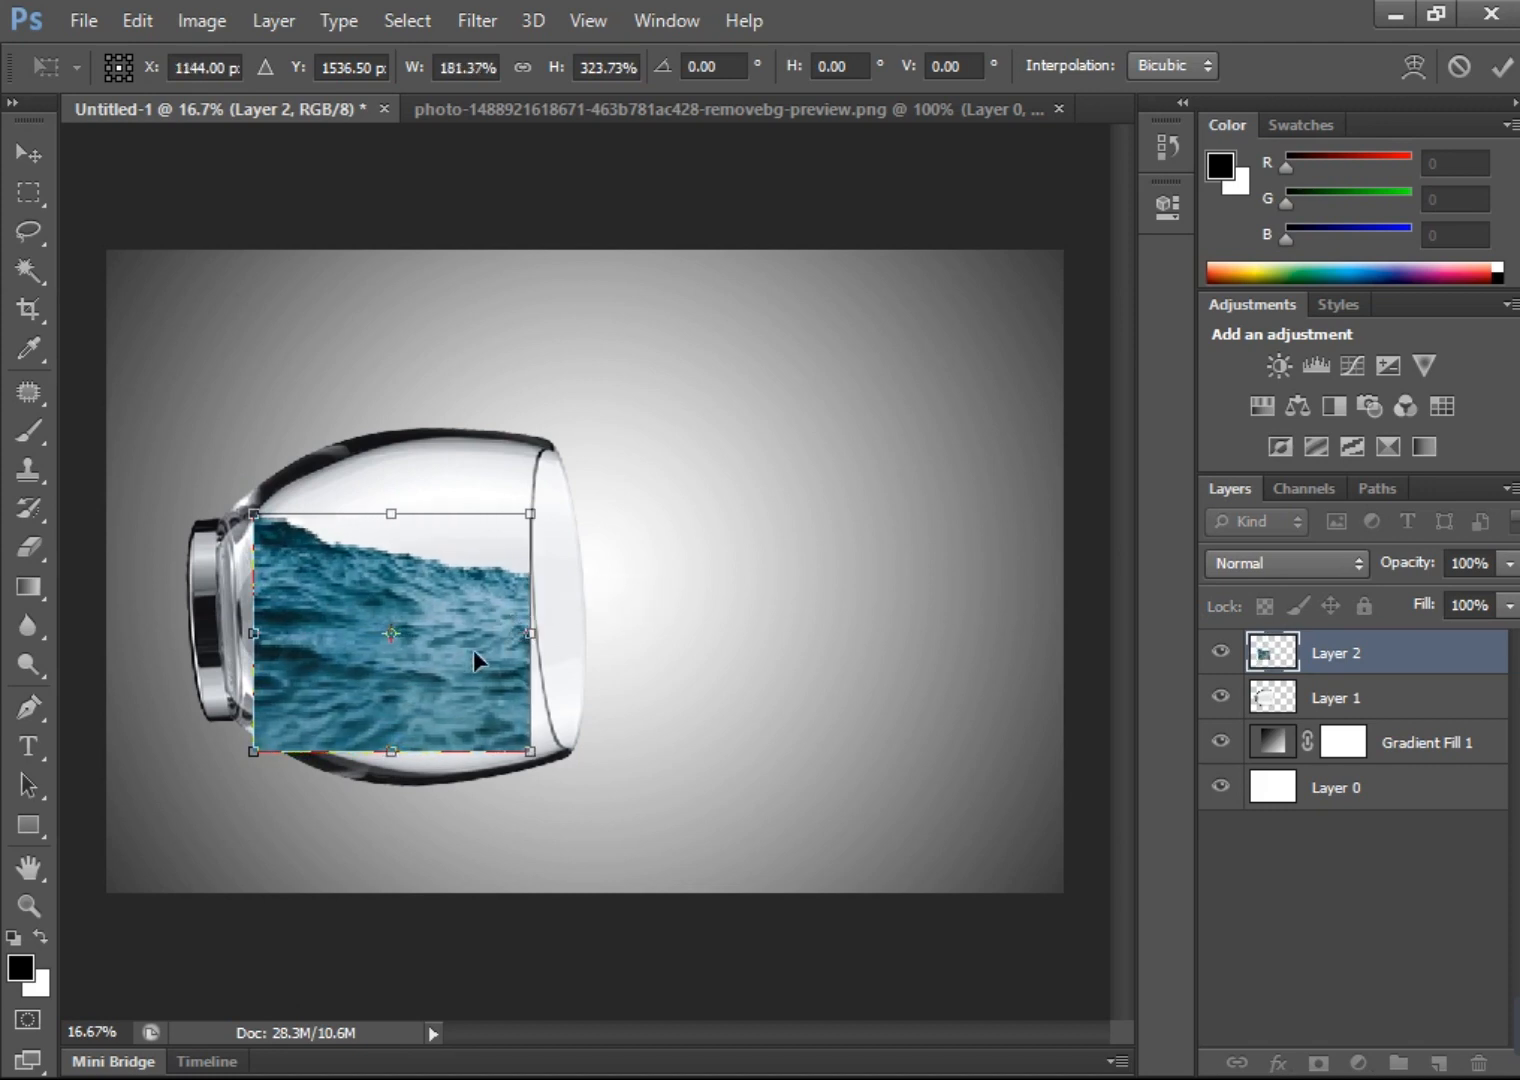
- Warp the water to follow the glass's base, curved lower wall and rim, with its surface sloping down towards the mouth
{"action": "right_click", "coordinate": [473, 650]}
{"action": "left_click", "coordinate": [541, 380]}
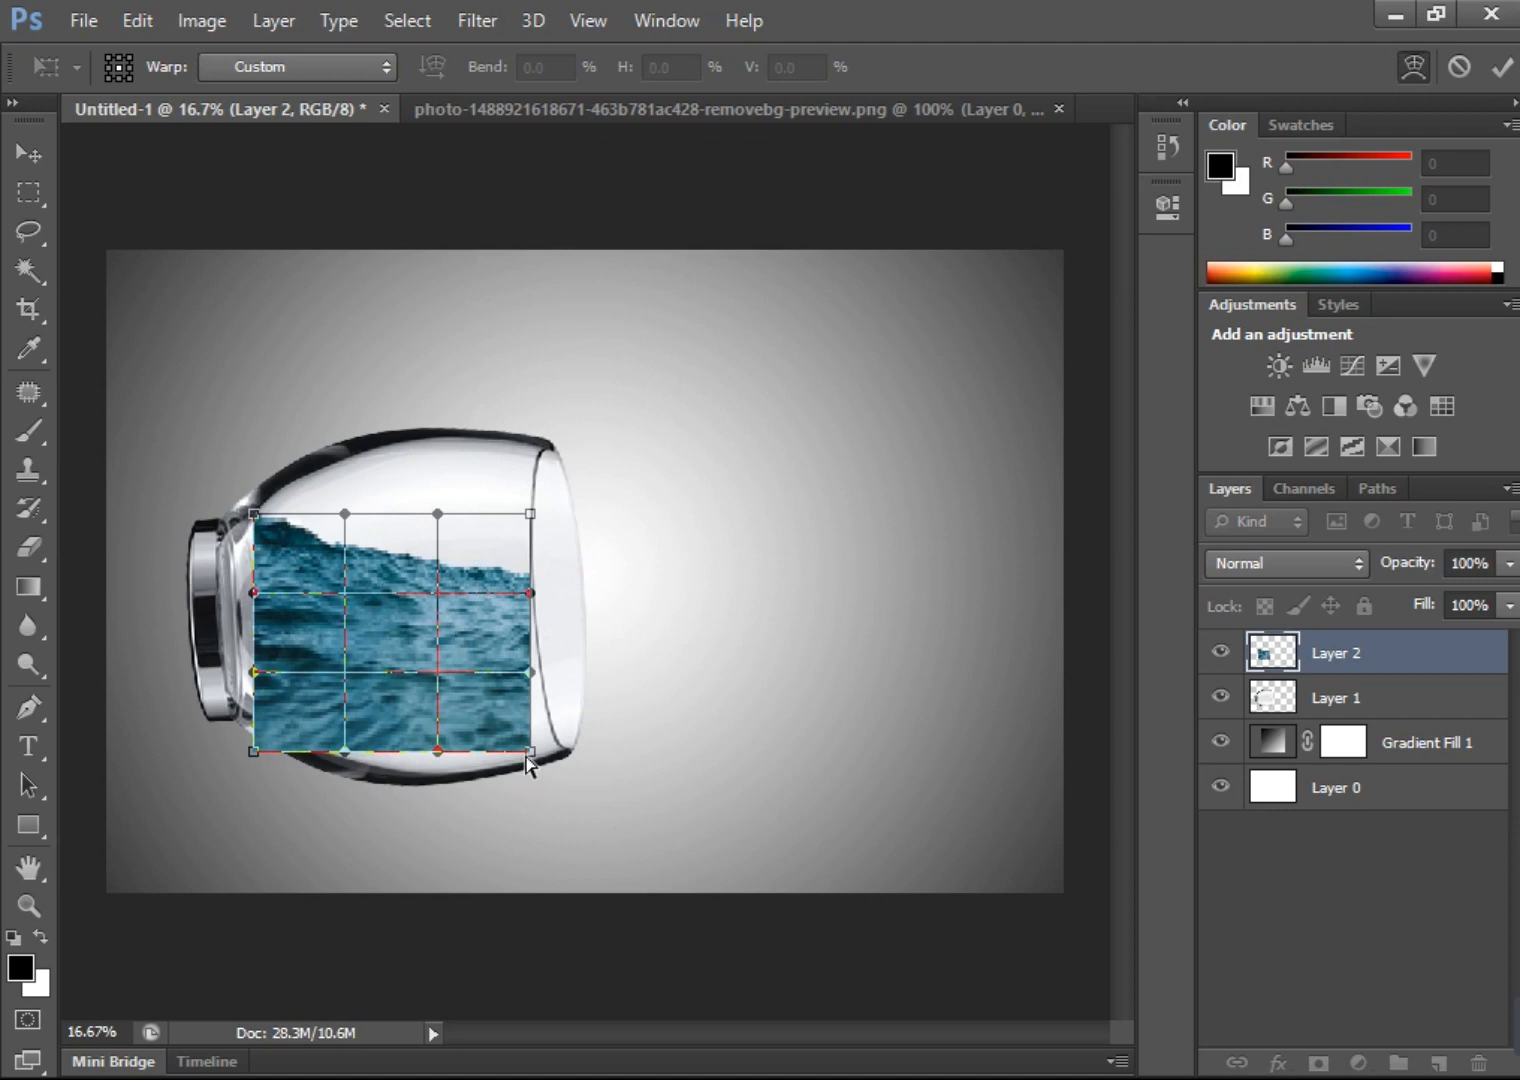
{"action": "left_click_drag", "start_coordinate": [530, 752], "coordinate": [557, 756]}
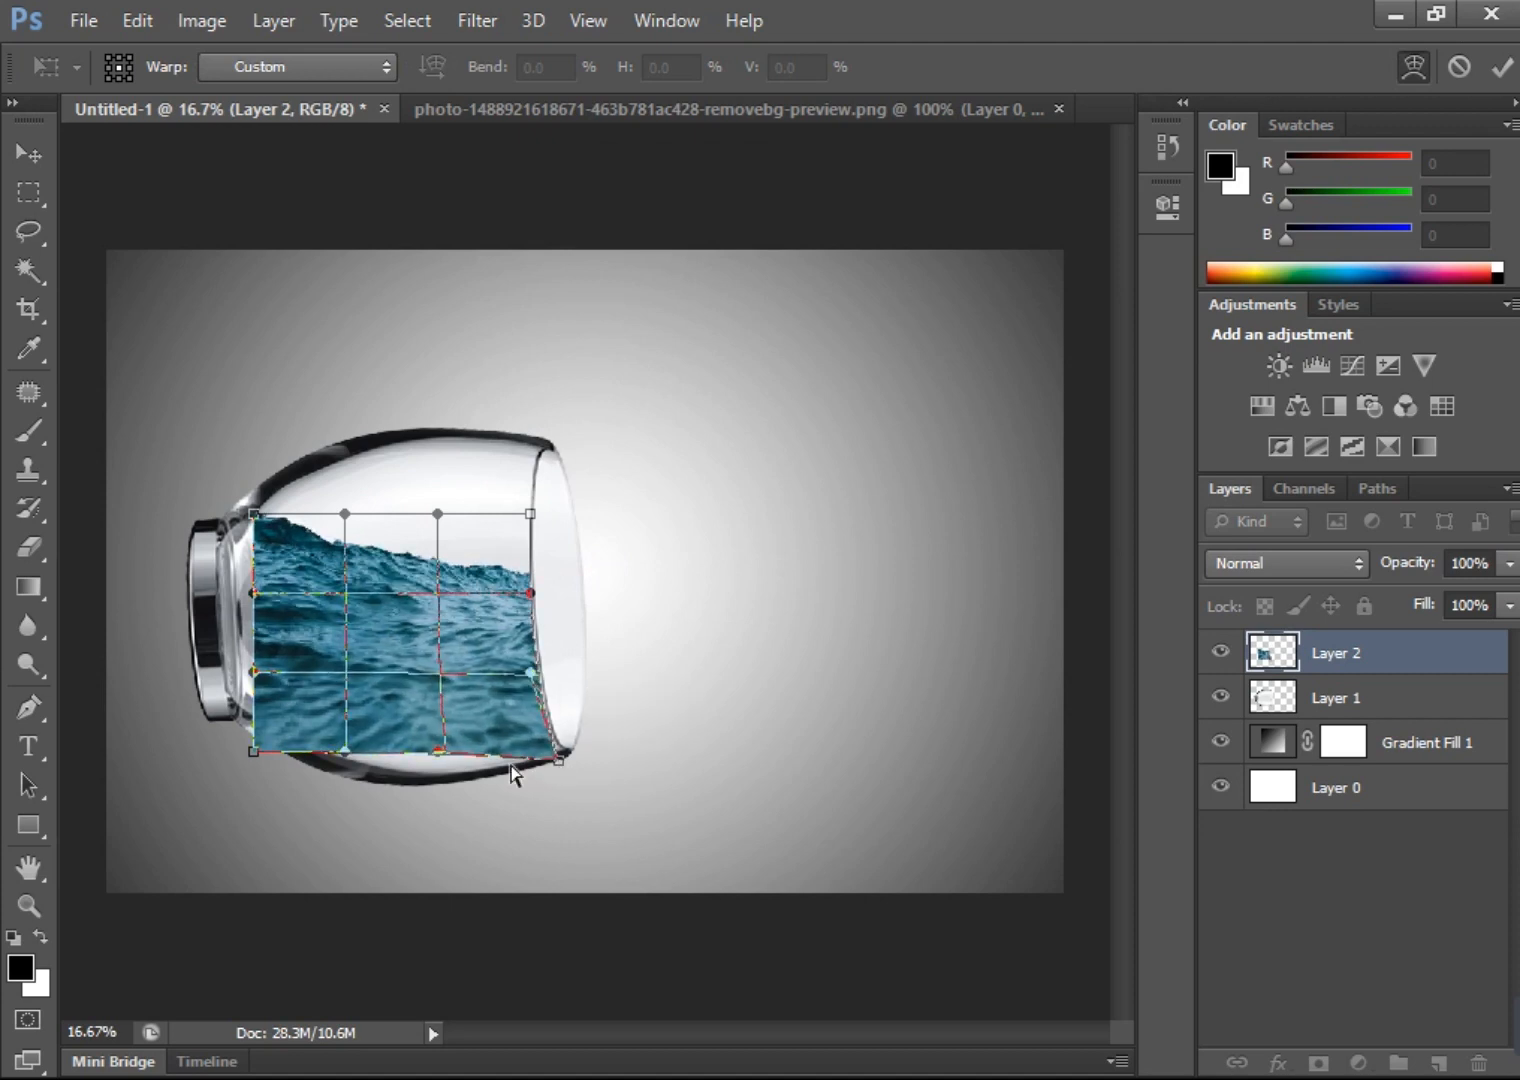
{"action": "left_click_drag", "start_coordinate": [441, 753], "coordinate": [441, 801]}
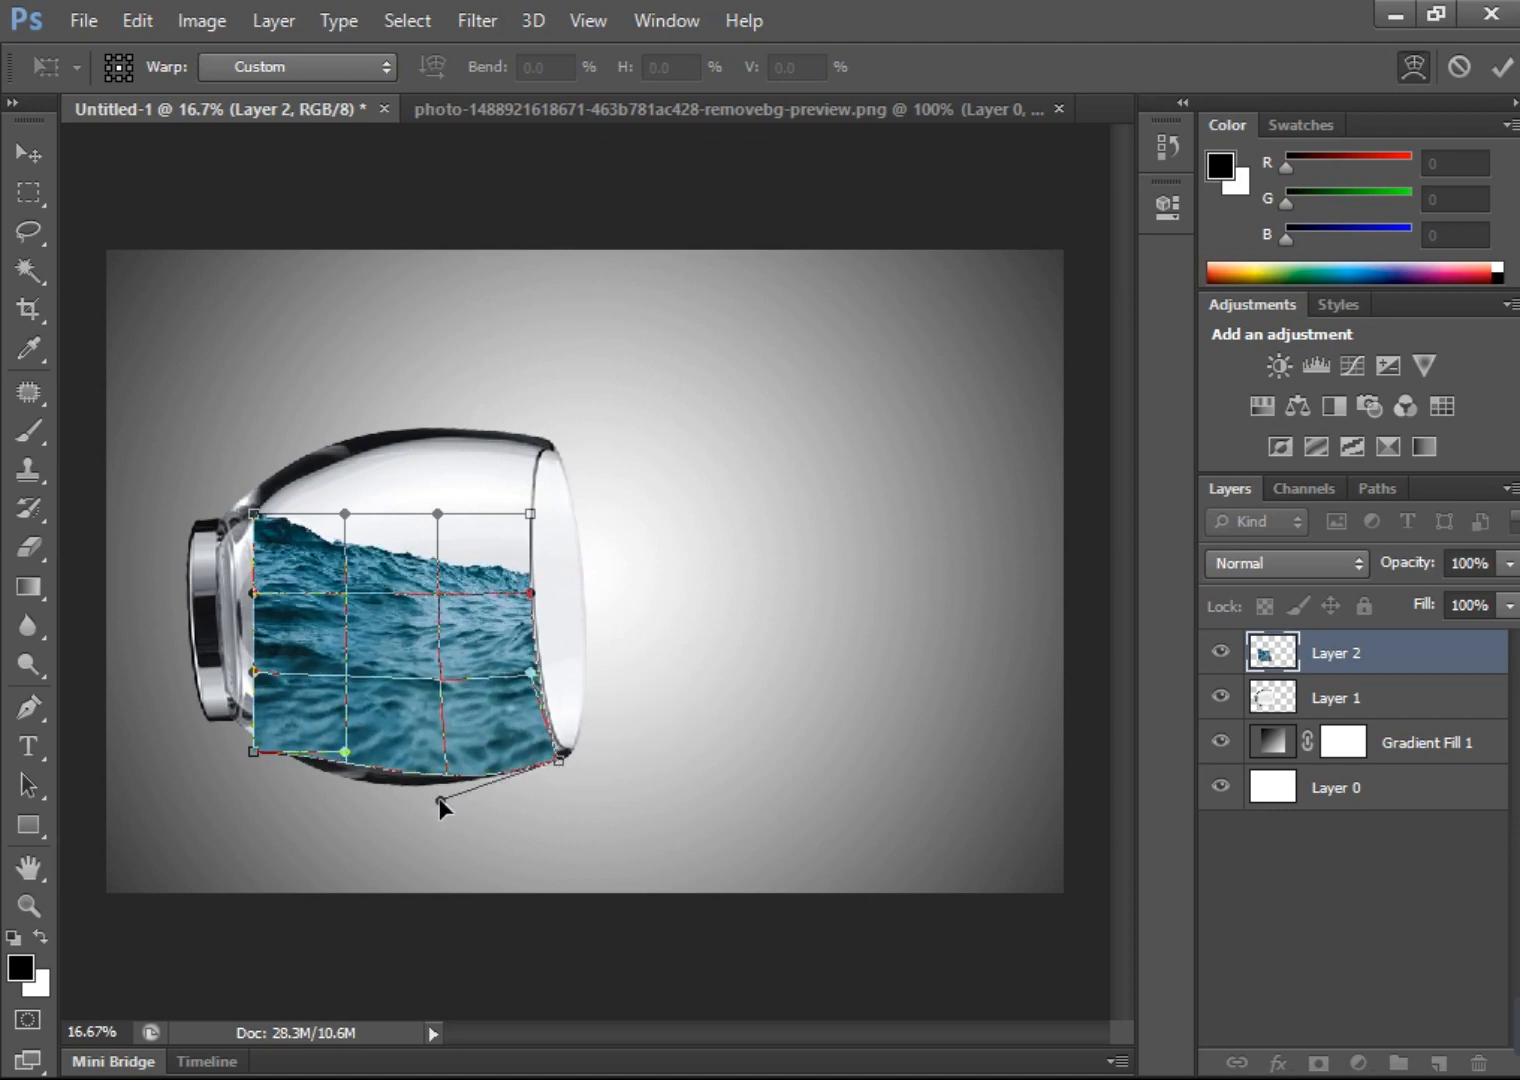
{"action": "left_click_drag", "start_coordinate": [252, 757], "coordinate": [266, 728]}
{"action": "left_click_drag", "start_coordinate": [350, 760], "coordinate": [346, 766]}
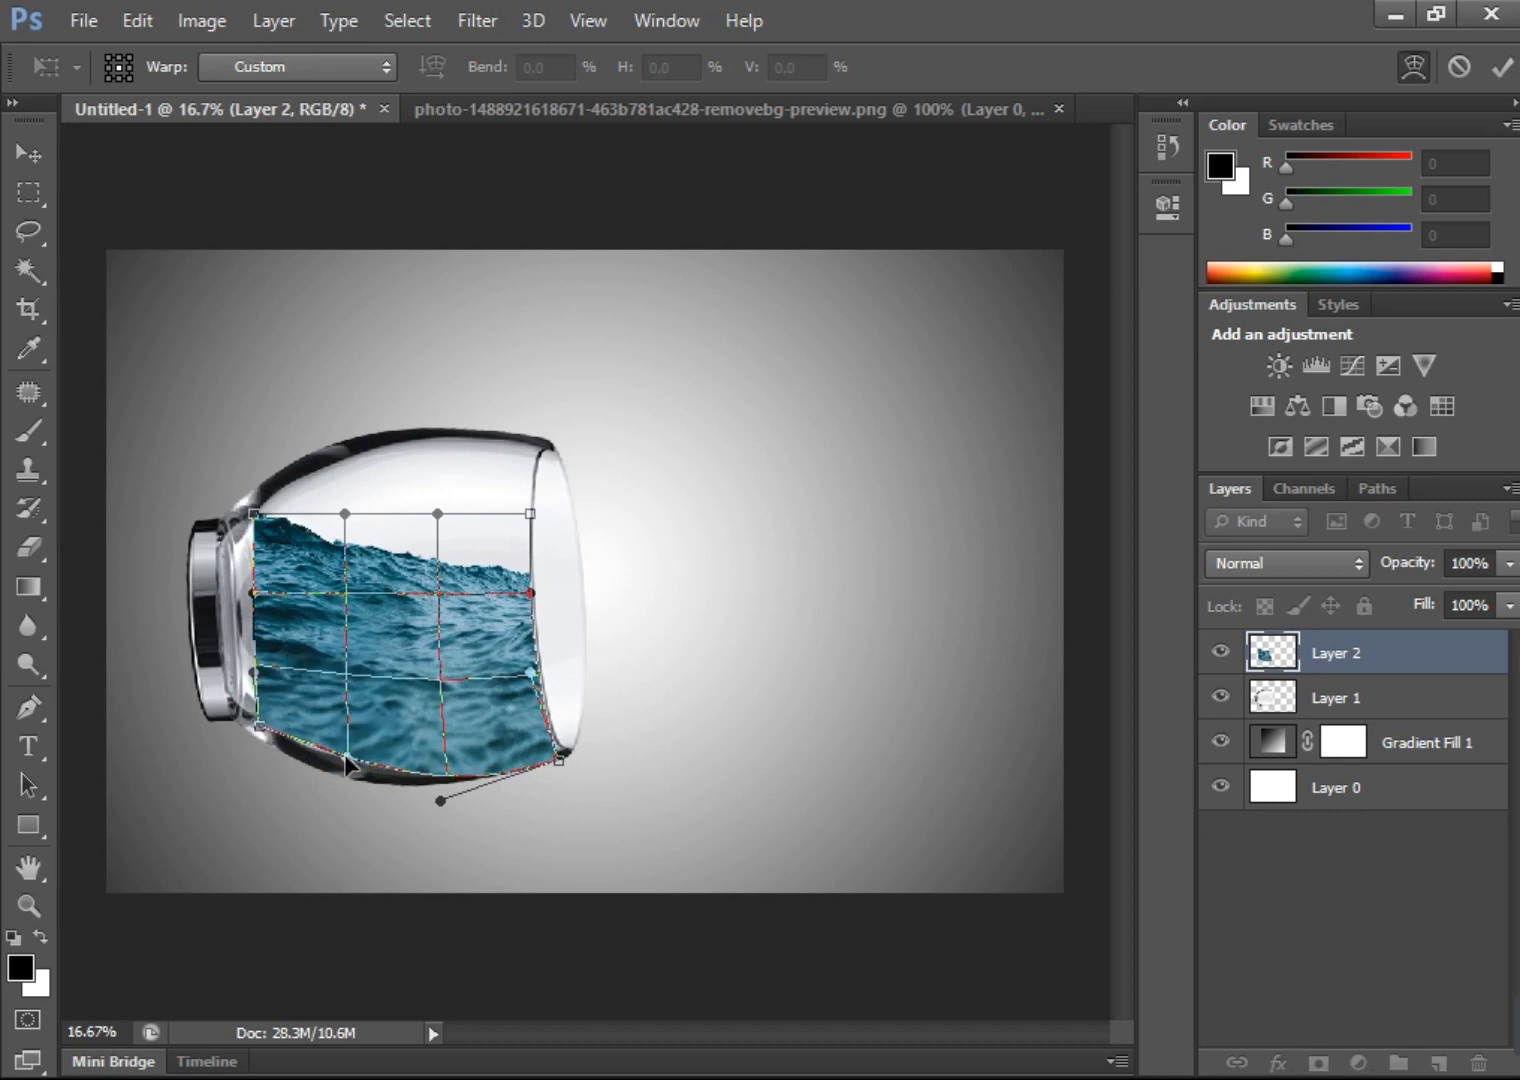
{"action": "left_click_drag", "start_coordinate": [254, 514], "coordinate": [262, 491]}
{"action": "mouse_move", "coordinate": [249, 603]}
{"action": "left_mouse_down"}
{"action": "mouse_move", "coordinate": [246, 581]}
{"action": "mouse_move", "coordinate": [233, 585]}
{"action": "left_mouse_up"}
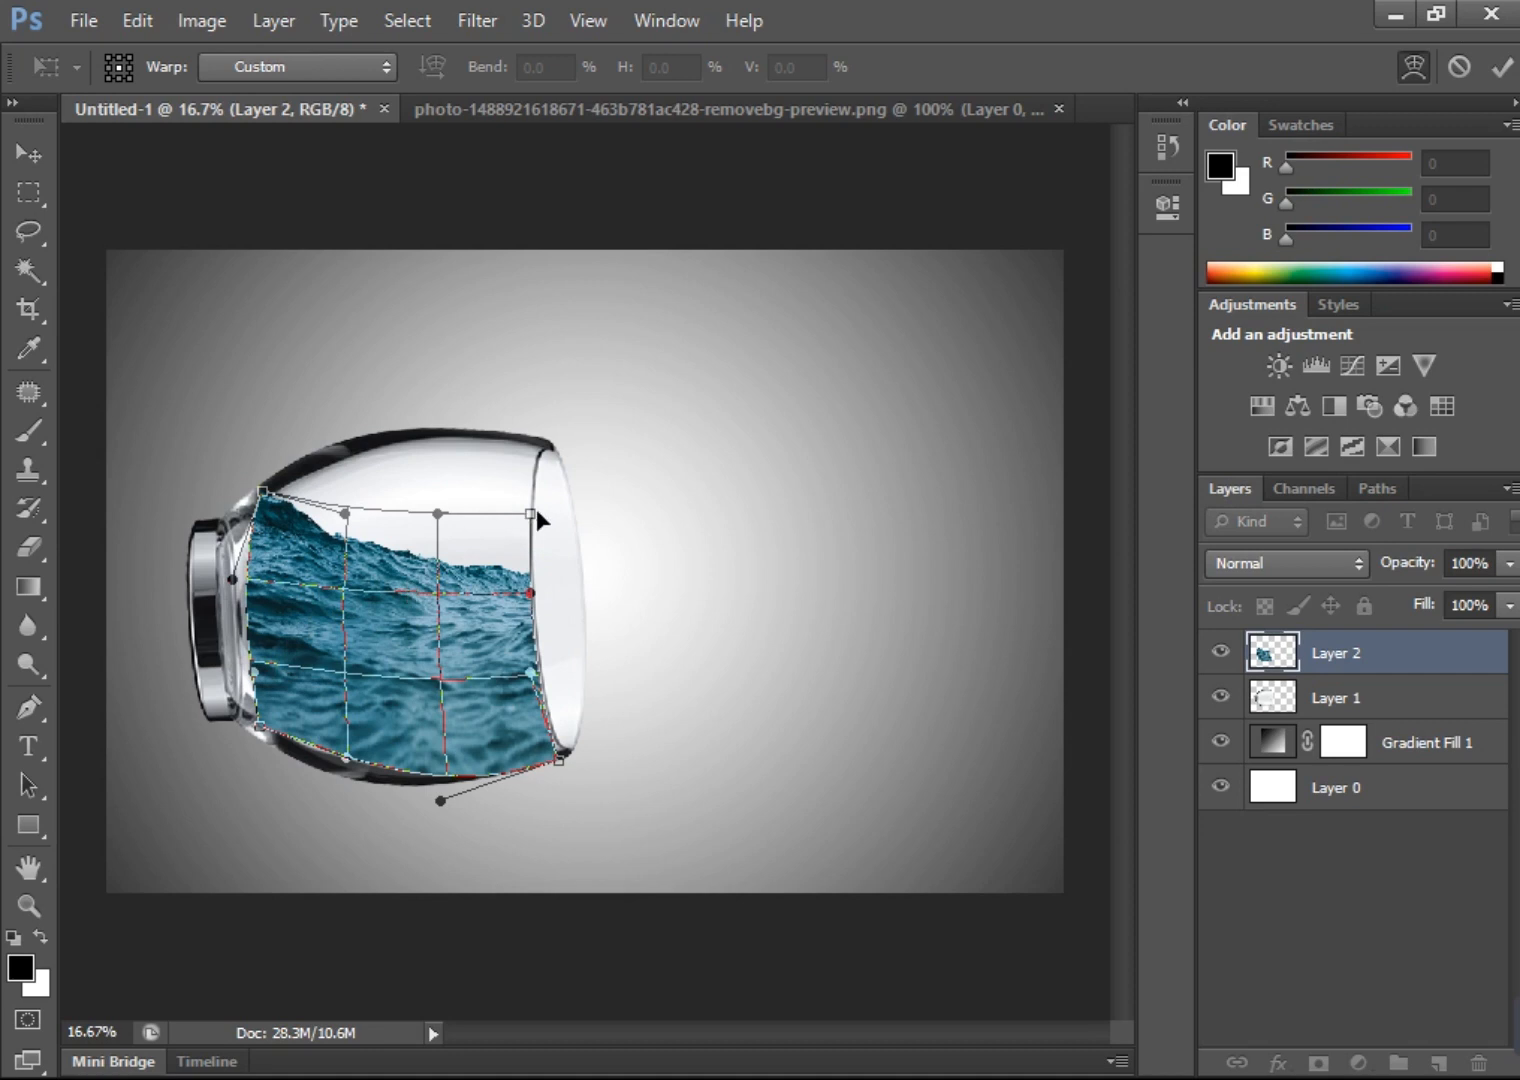
{"action": "left_click_drag", "start_coordinate": [527, 510], "coordinate": [524, 549]}
{"action": "left_click", "coordinate": [1502, 66]}
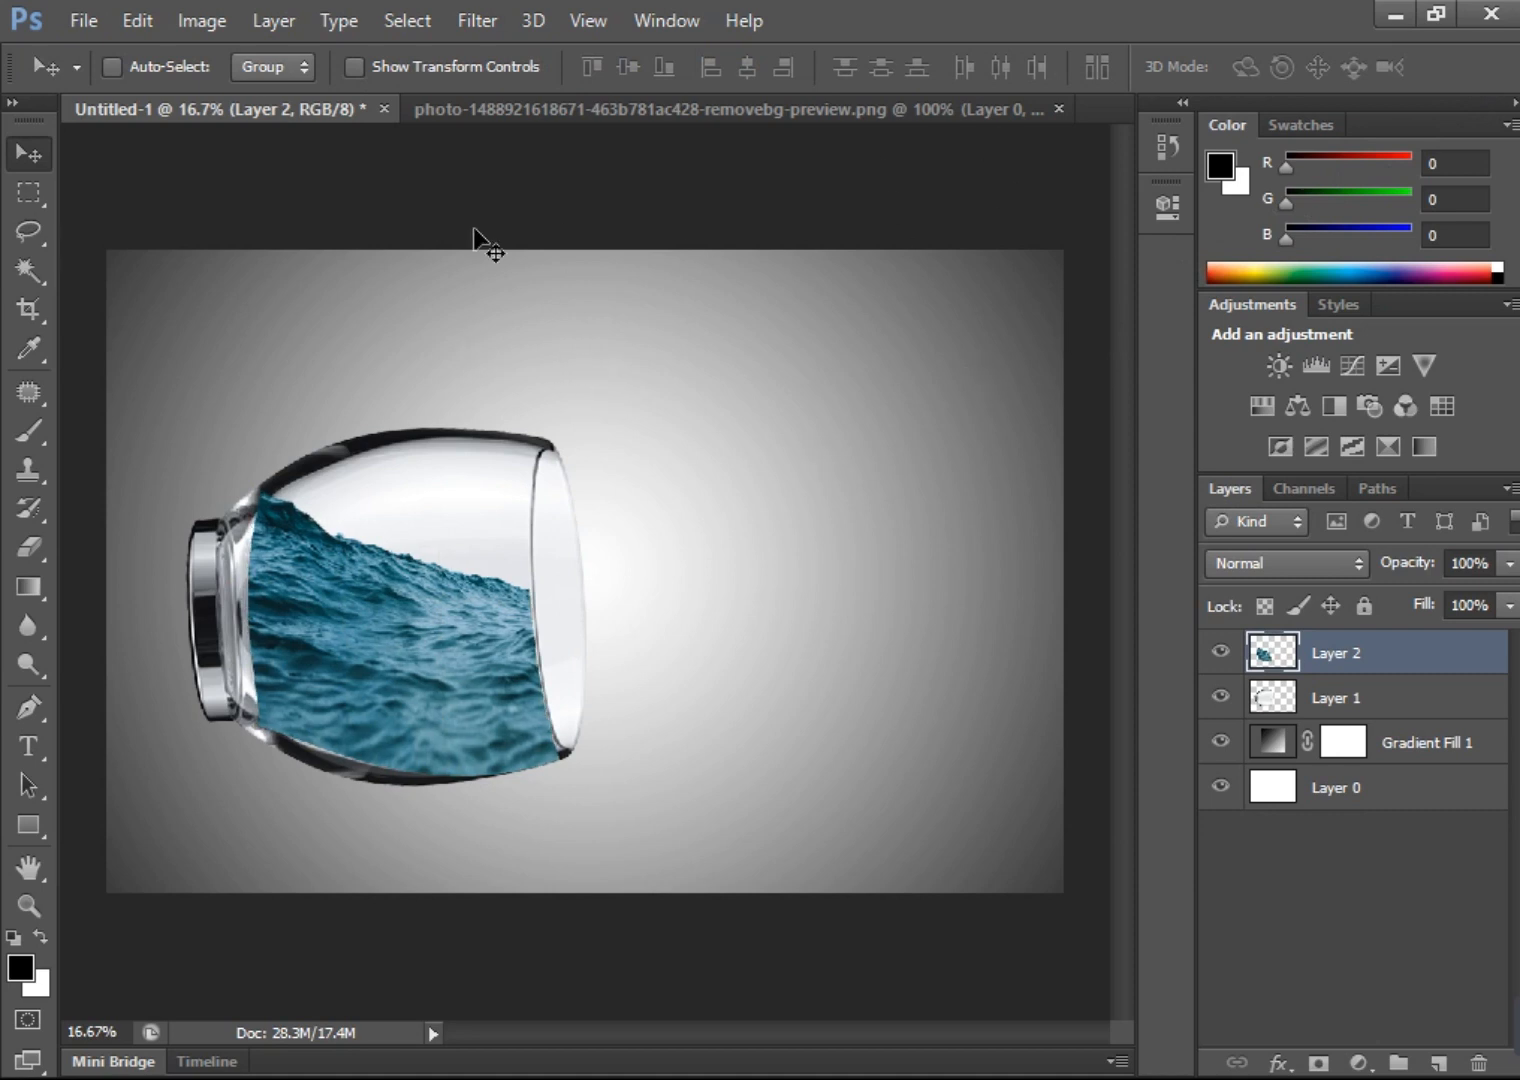
- Soften the water's edge along the glass base using a soft round eraser at 288 px and 0% hardness
{"action": "left_click", "coordinate": [29, 547]}
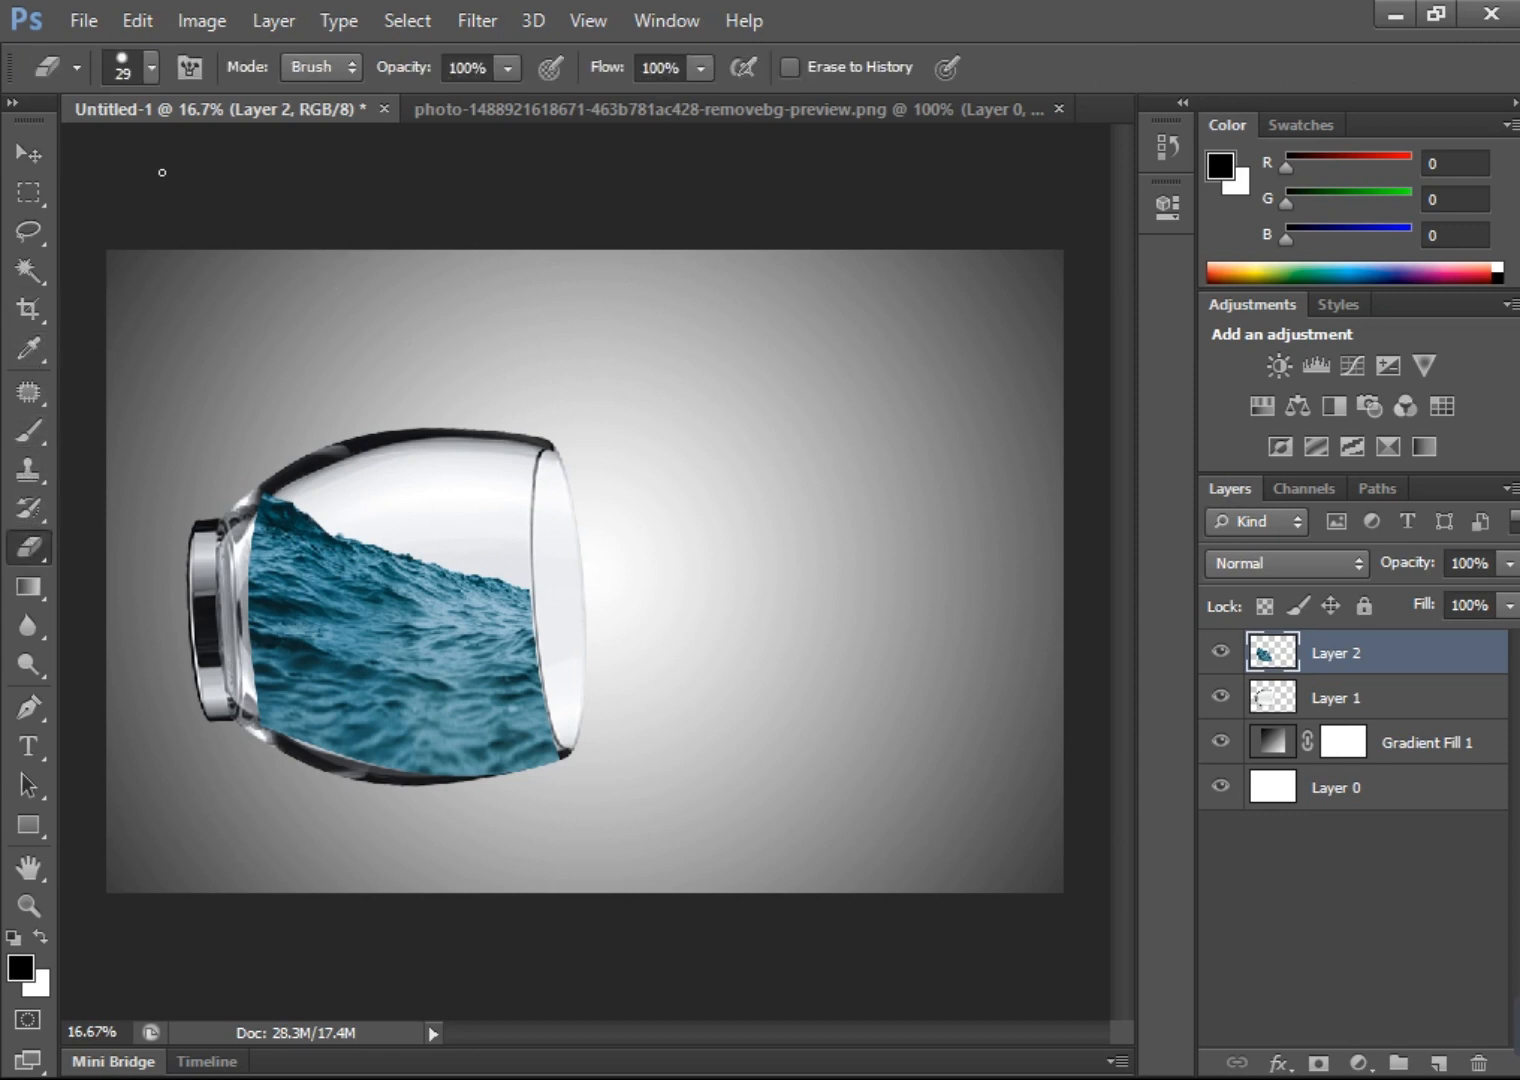
{"action": "left_click", "coordinate": [152, 80]}
{"action": "left_click_drag", "start_coordinate": [150, 162], "coordinate": [241, 159]}
{"action": "left_click", "coordinate": [62, 300]}
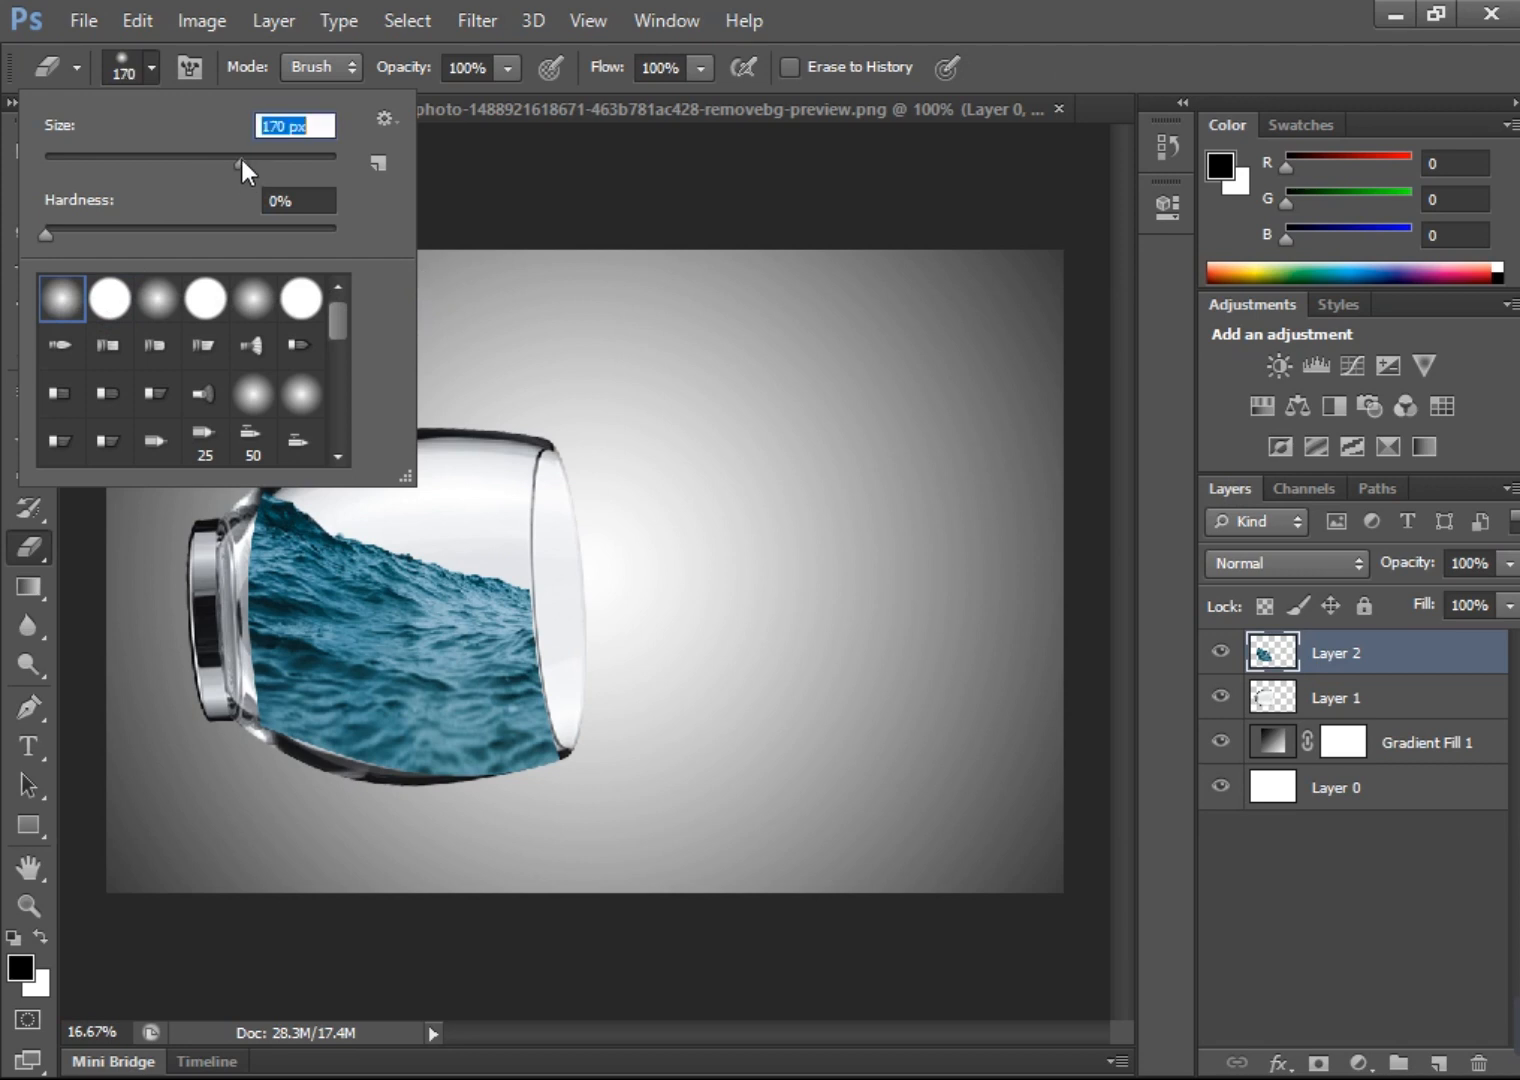
{"action": "left_click", "coordinate": [483, 181]}
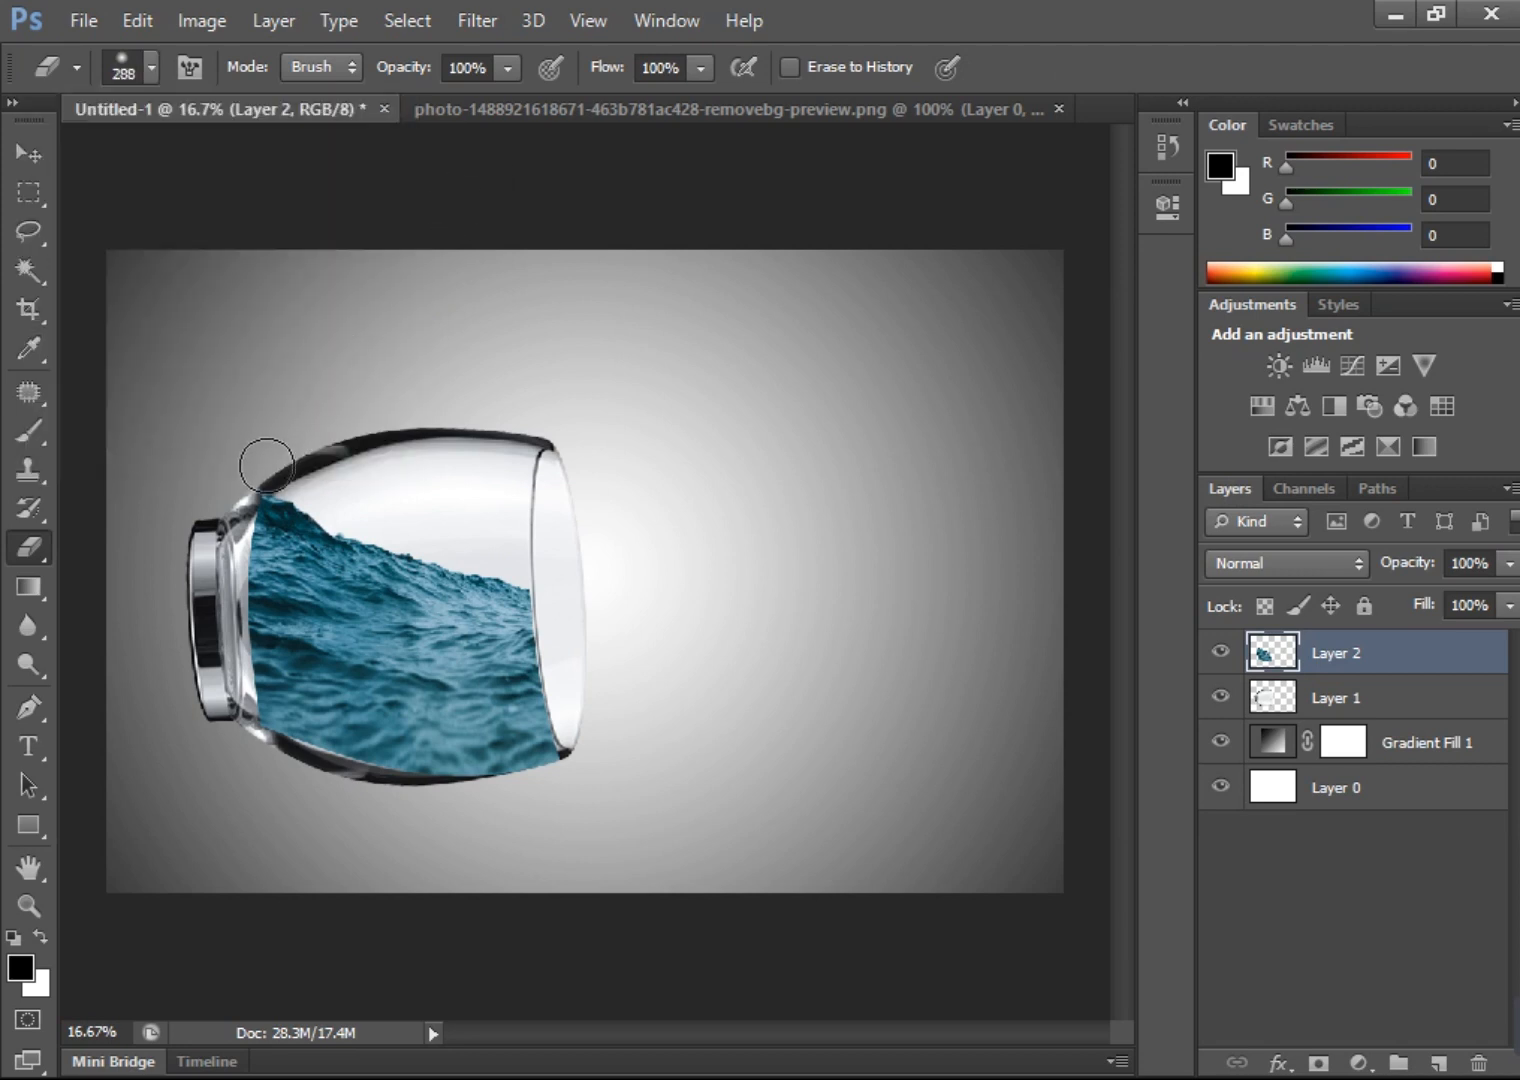
{"action": "left_click_drag", "start_coordinate": [212, 521], "coordinate": [238, 741]}
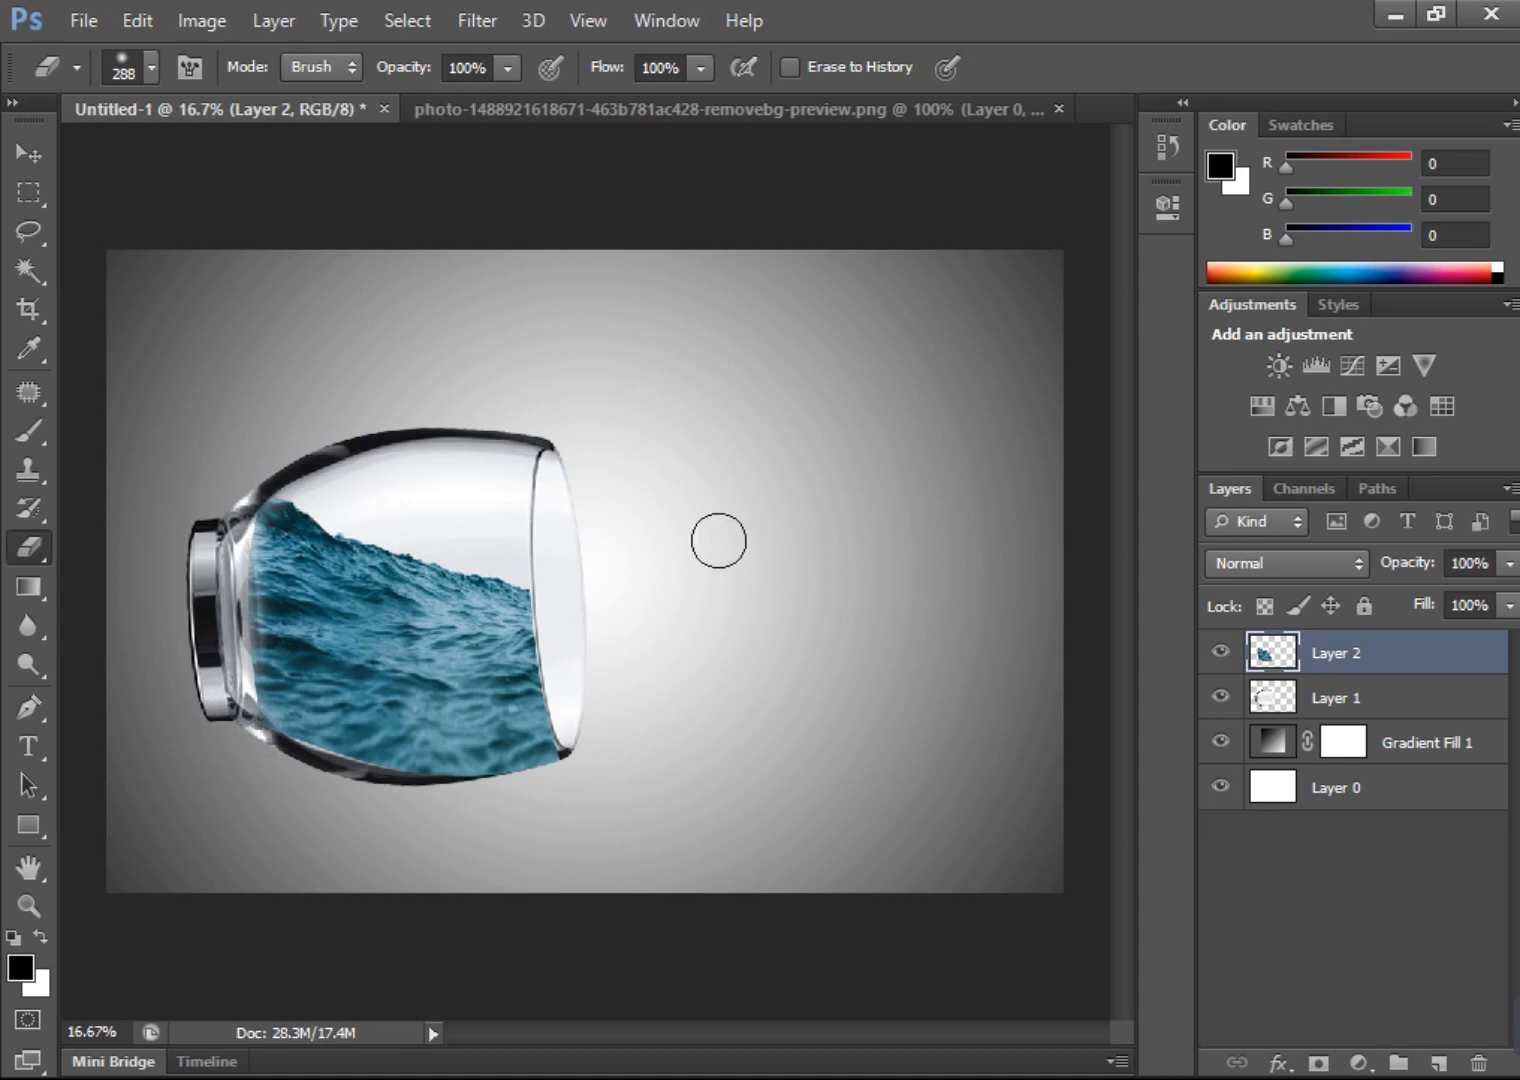
- Nudge the water layer down slightly and erase its overflow along the glass's lower wall near the rim
{"action": "left_click", "coordinate": [28, 153]}
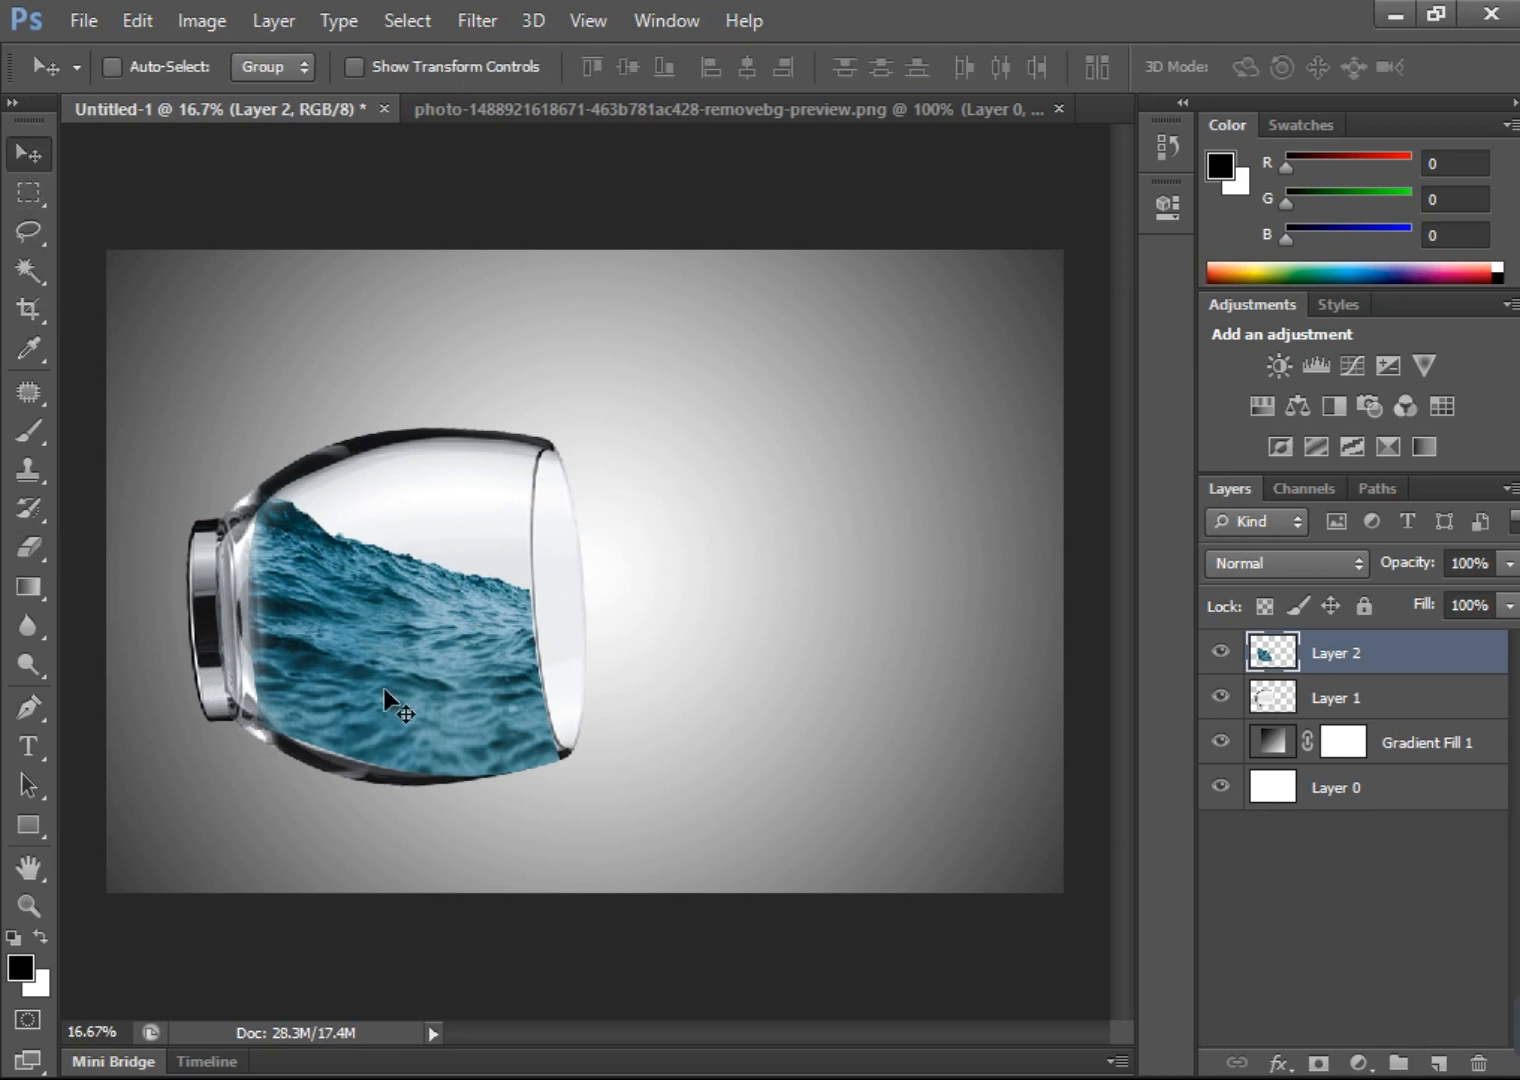
{"action": "key", "text": "shift+Down"}
{"action": "key", "text": "shift+Down"}
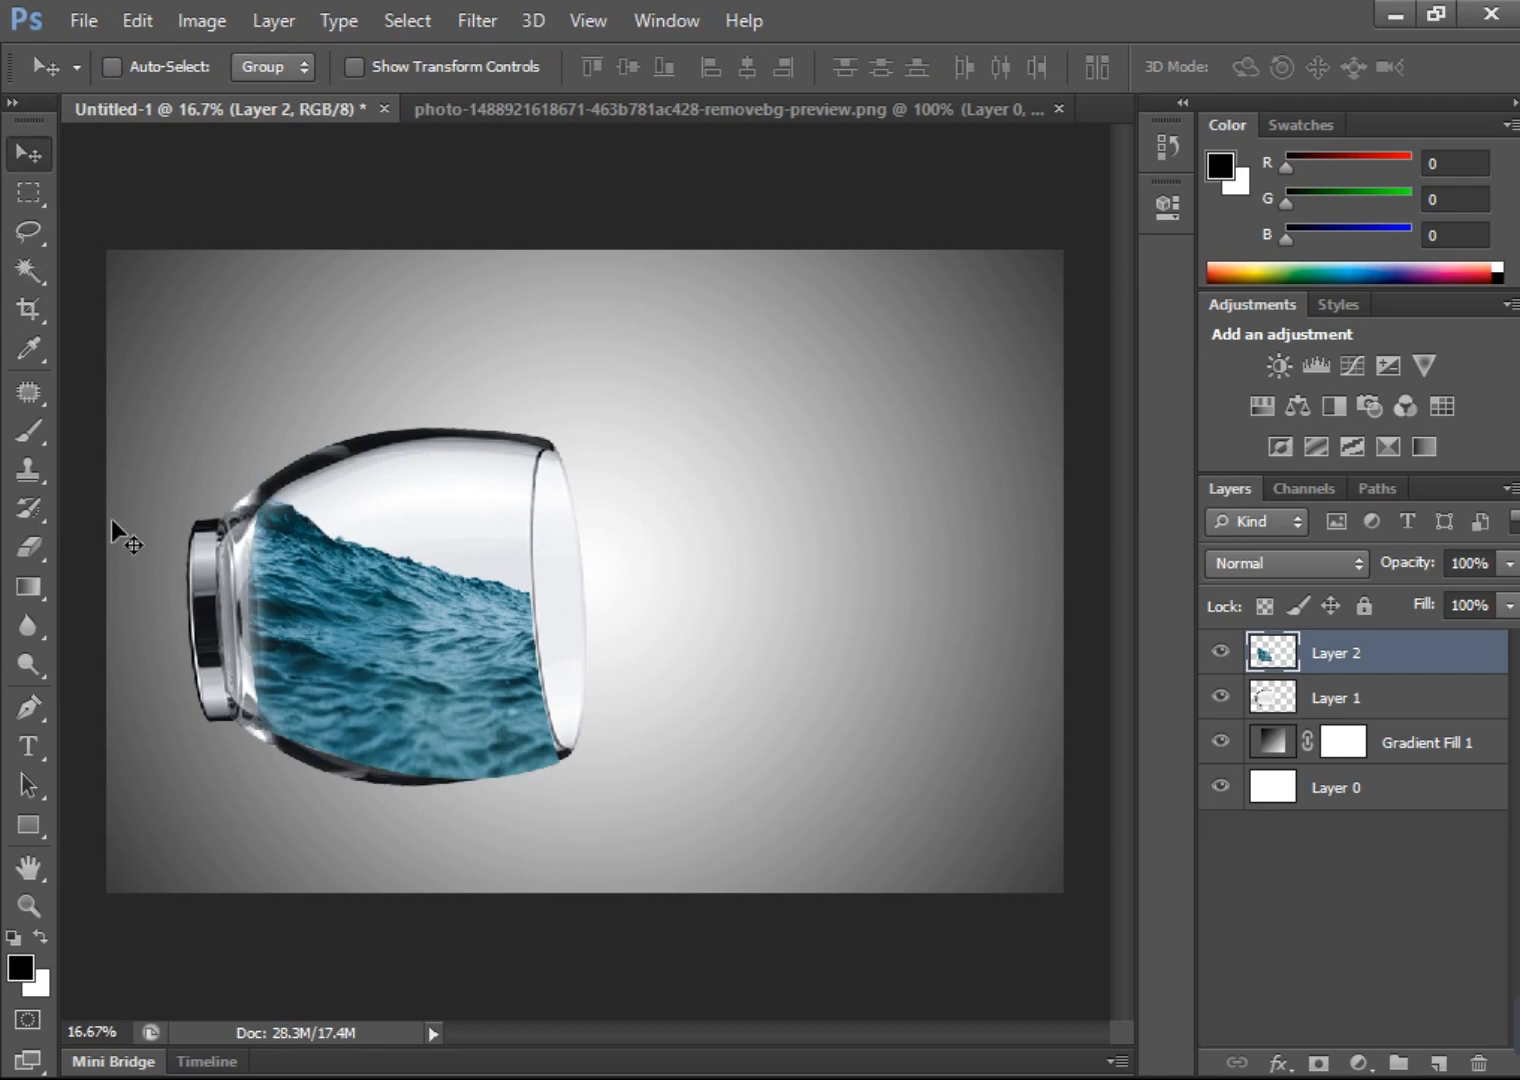
{"action": "left_click", "coordinate": [26, 547]}
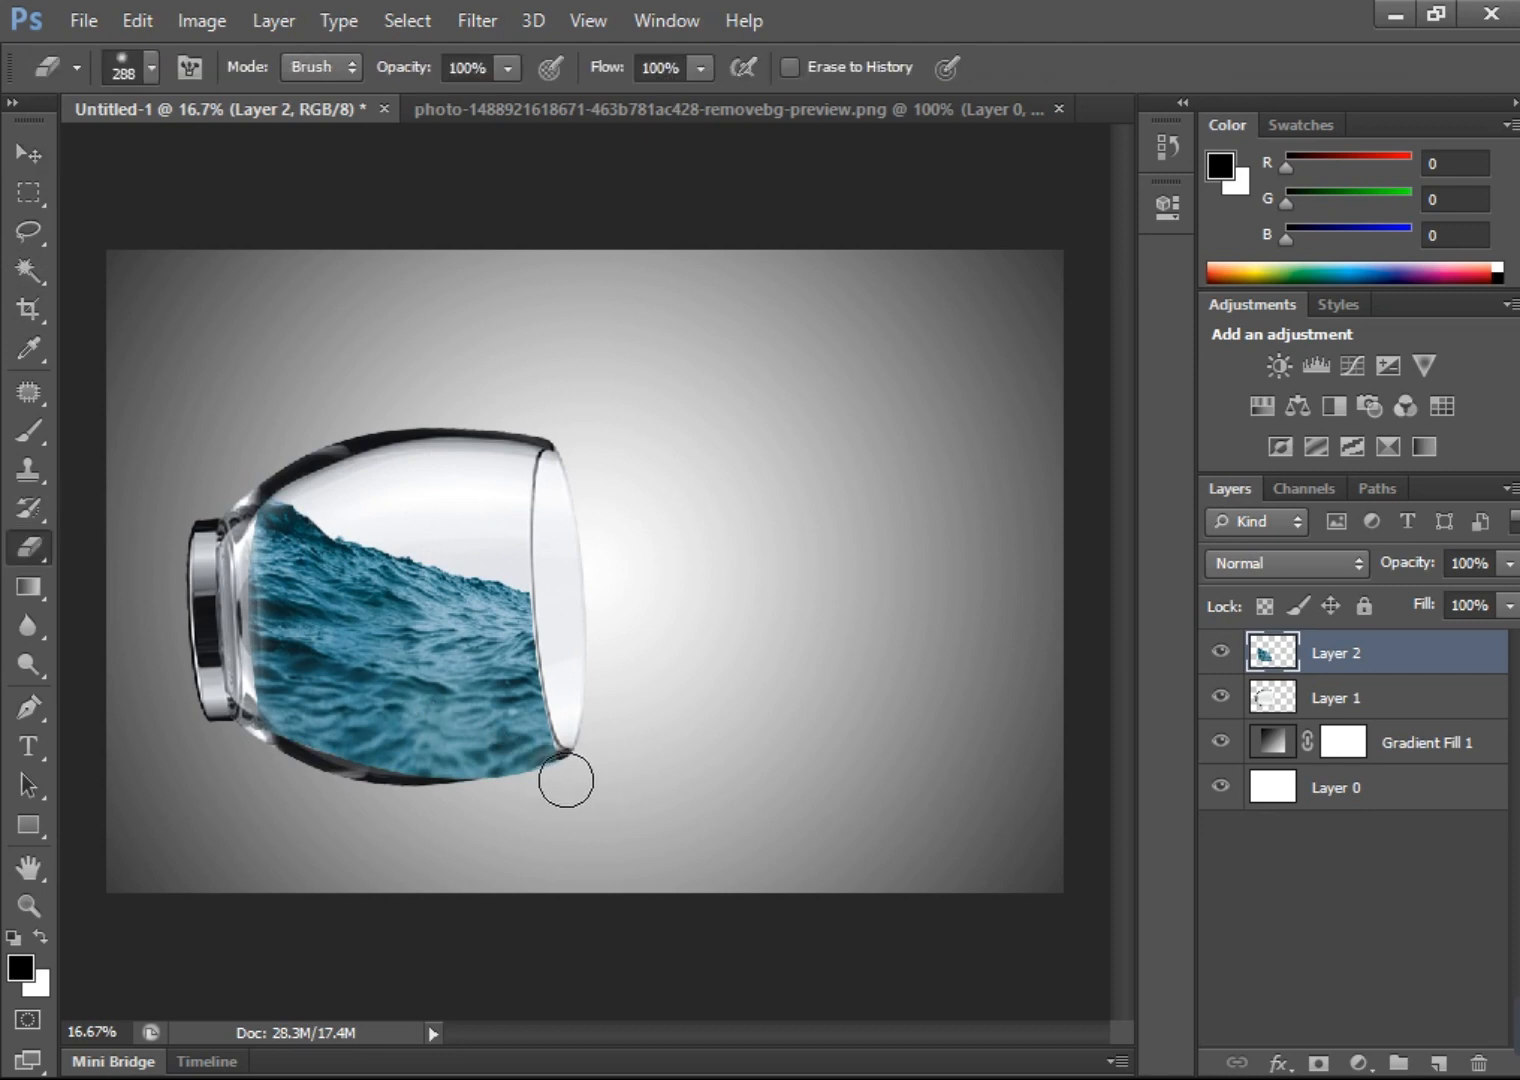
{"action": "mouse_move", "coordinate": [549, 794]}
{"action": "left_mouse_down"}
{"action": "mouse_move", "coordinate": [435, 803]}
{"action": "mouse_move", "coordinate": [493, 801]}
{"action": "left_mouse_up"}
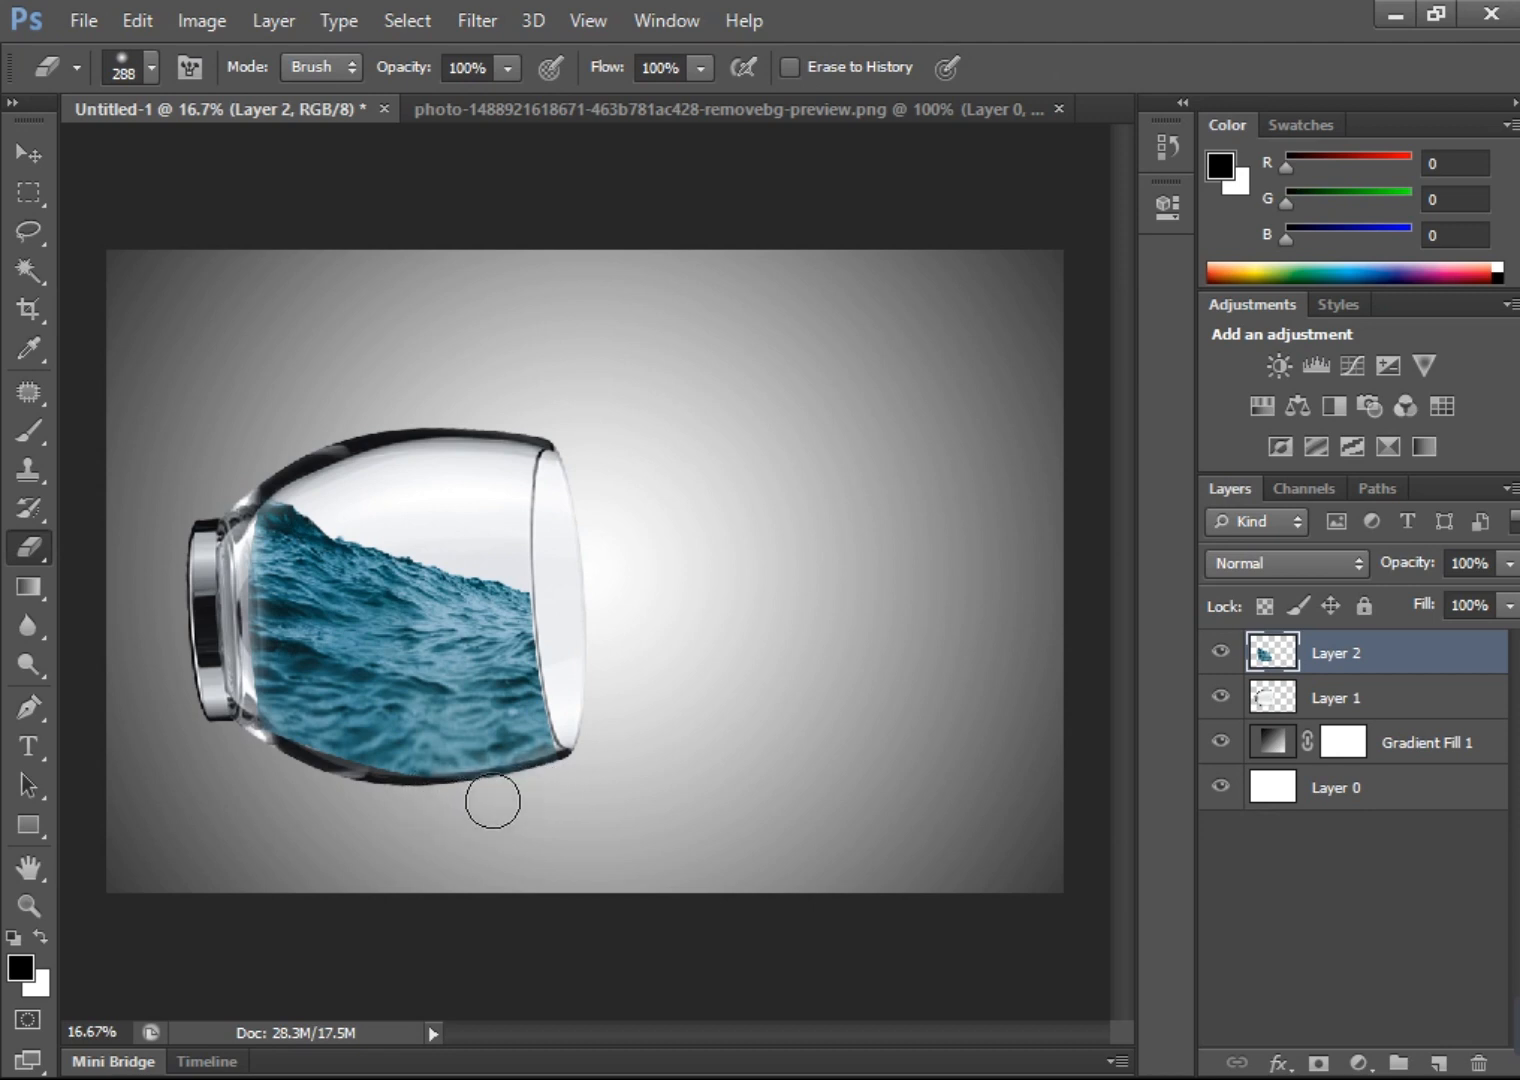
- Copy a second piece of the sea water image into Untitled-1 at the glass's mouth
{"action": "left_click", "coordinate": [708, 110]}
{"action": "left_click", "coordinate": [28, 153]}
{"action": "left_click_drag", "start_coordinate": [575, 600], "coordinate": [627, 688]}
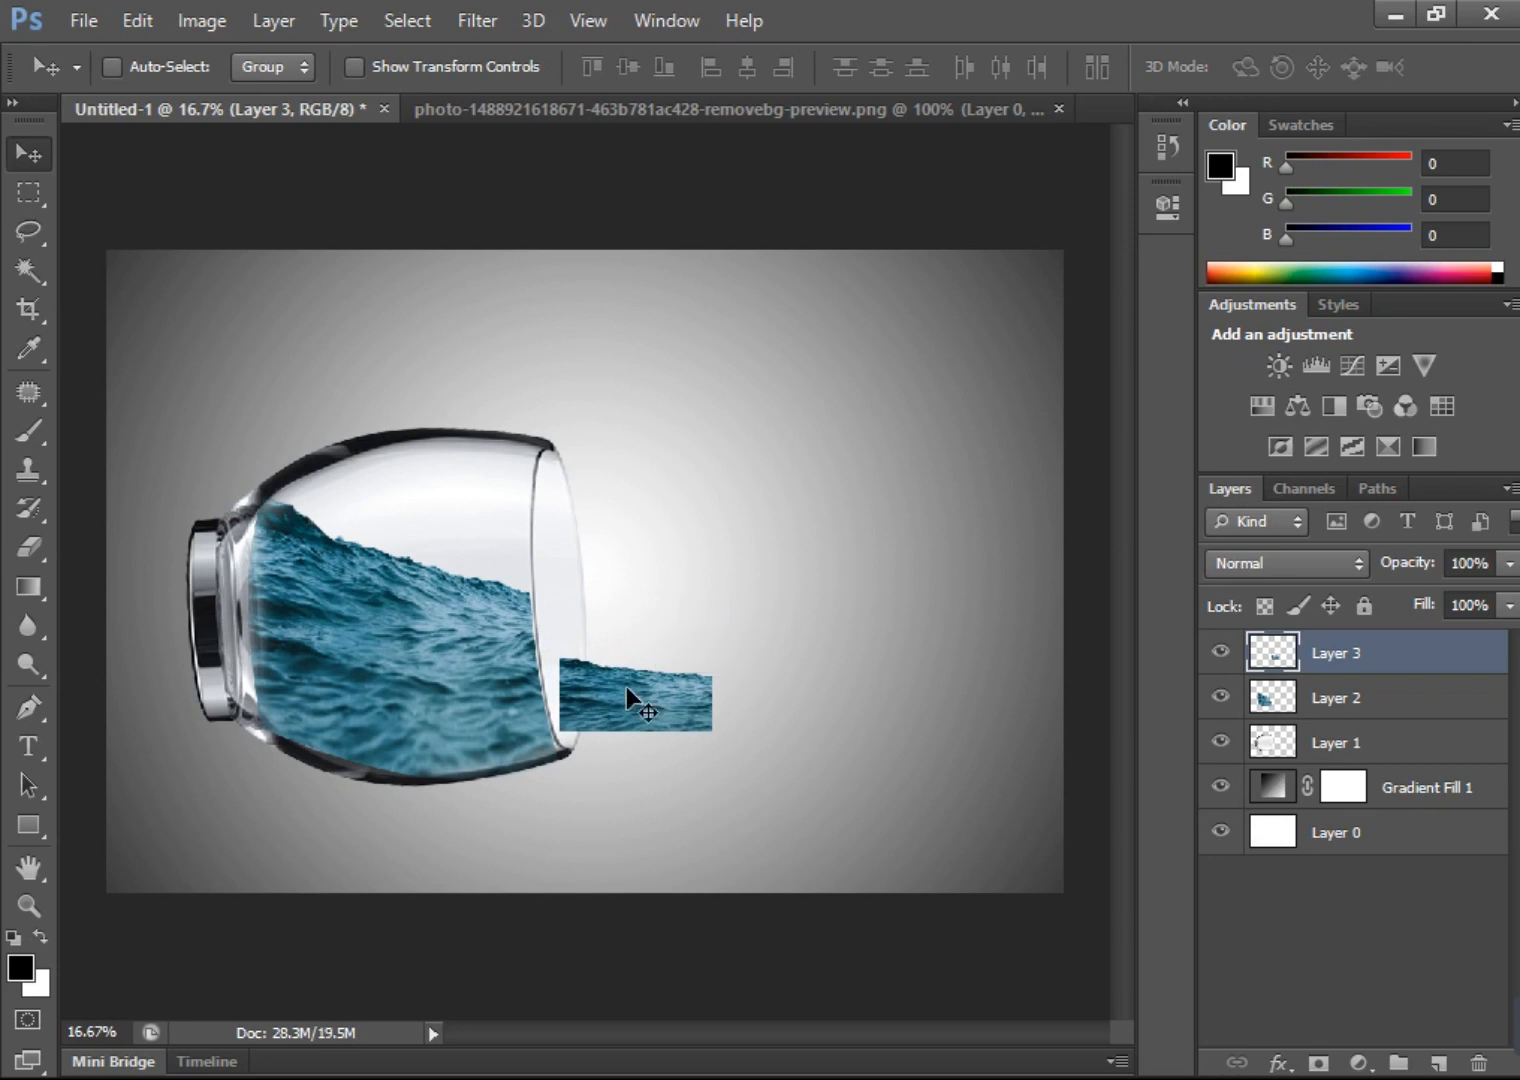
- Stretch the second water piece to about 139% width and 195% height, extending it outward from the glass's mouth
{"action": "key", "text": "ctrl+t"}
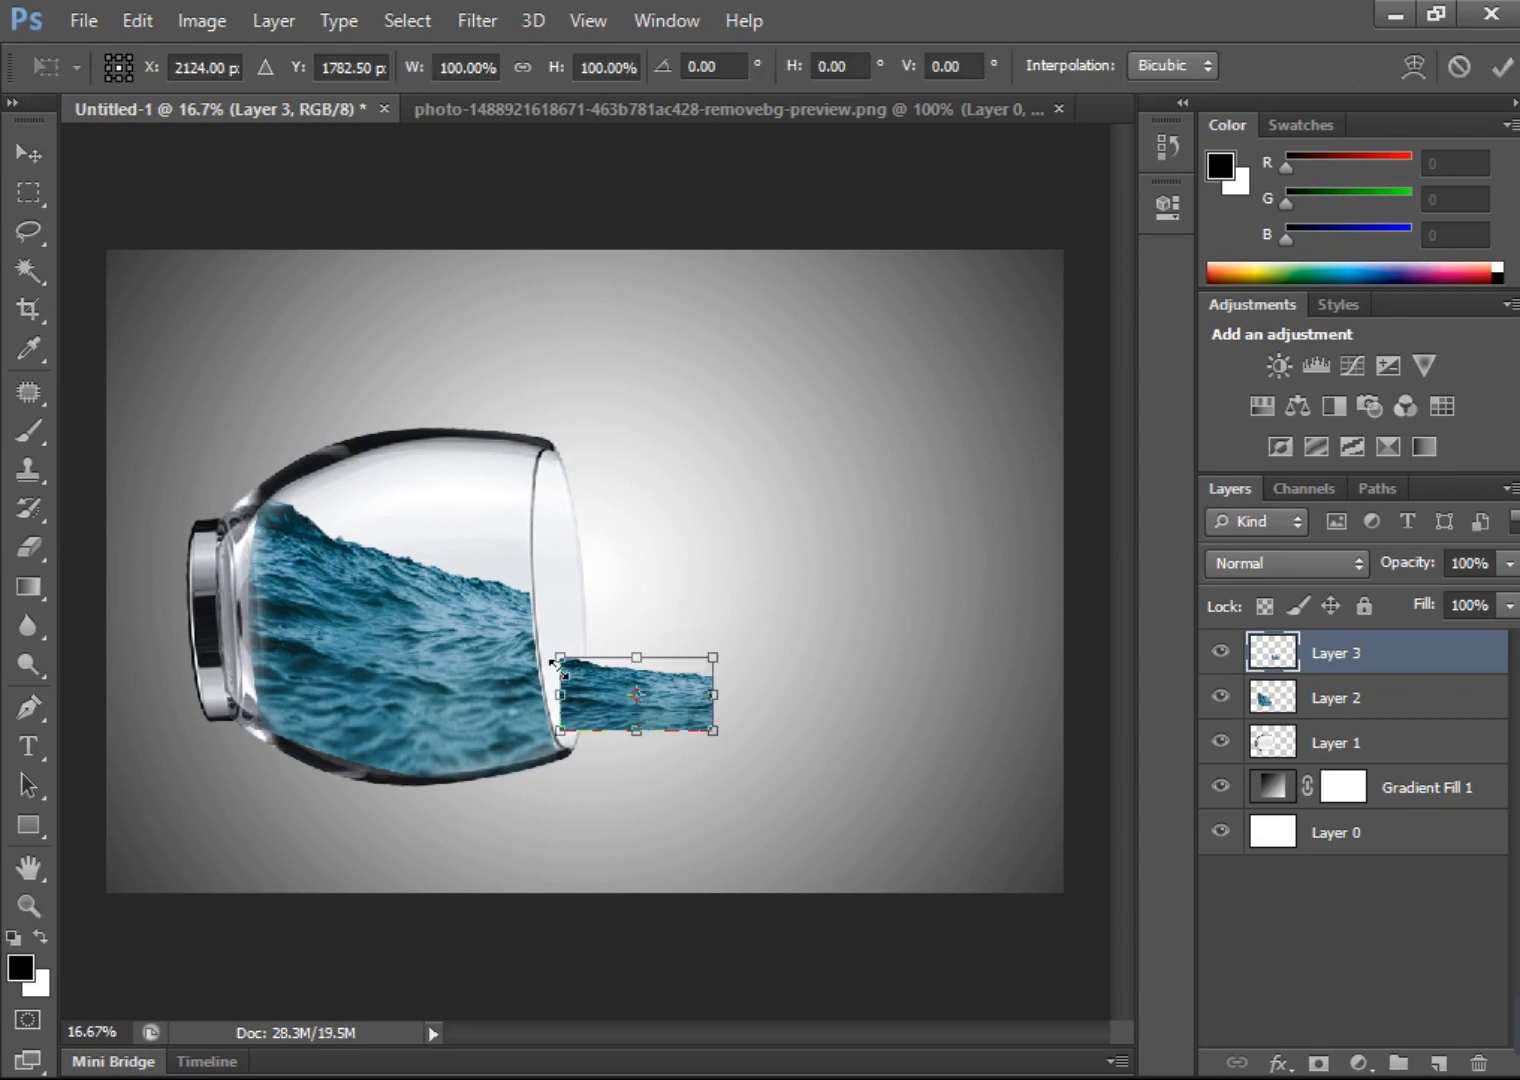
{"action": "left_click_drag", "start_coordinate": [628, 652], "coordinate": [628, 591]}
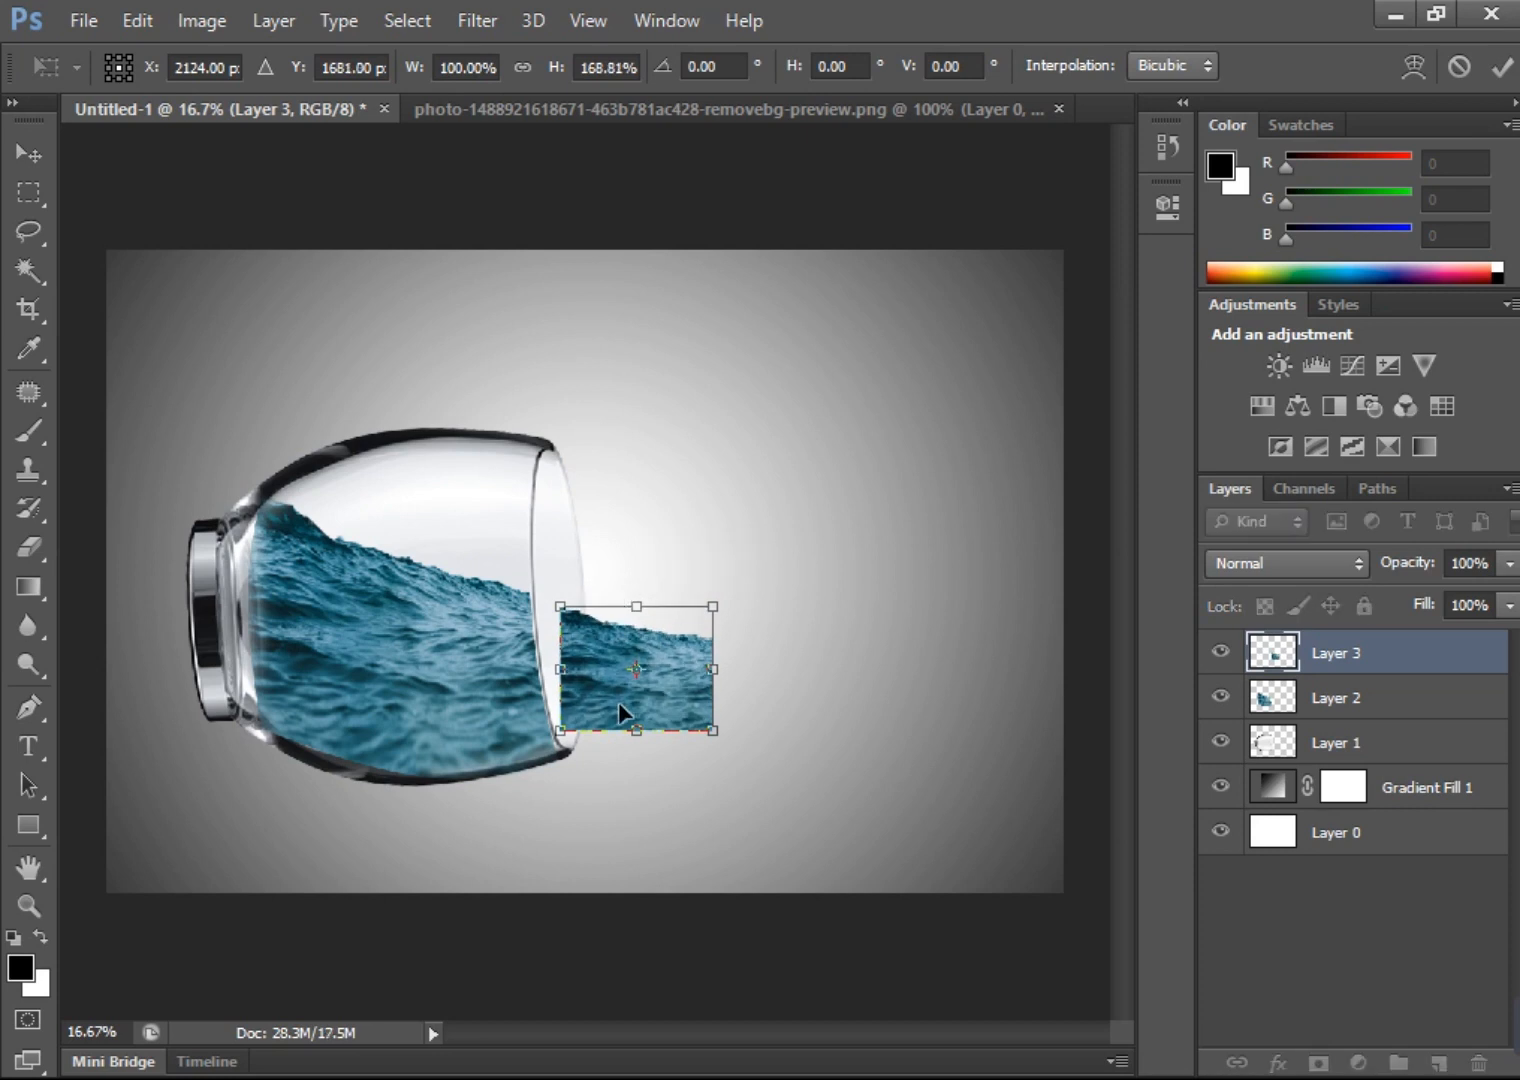
{"action": "left_click_drag", "start_coordinate": [631, 729], "coordinate": [631, 749]}
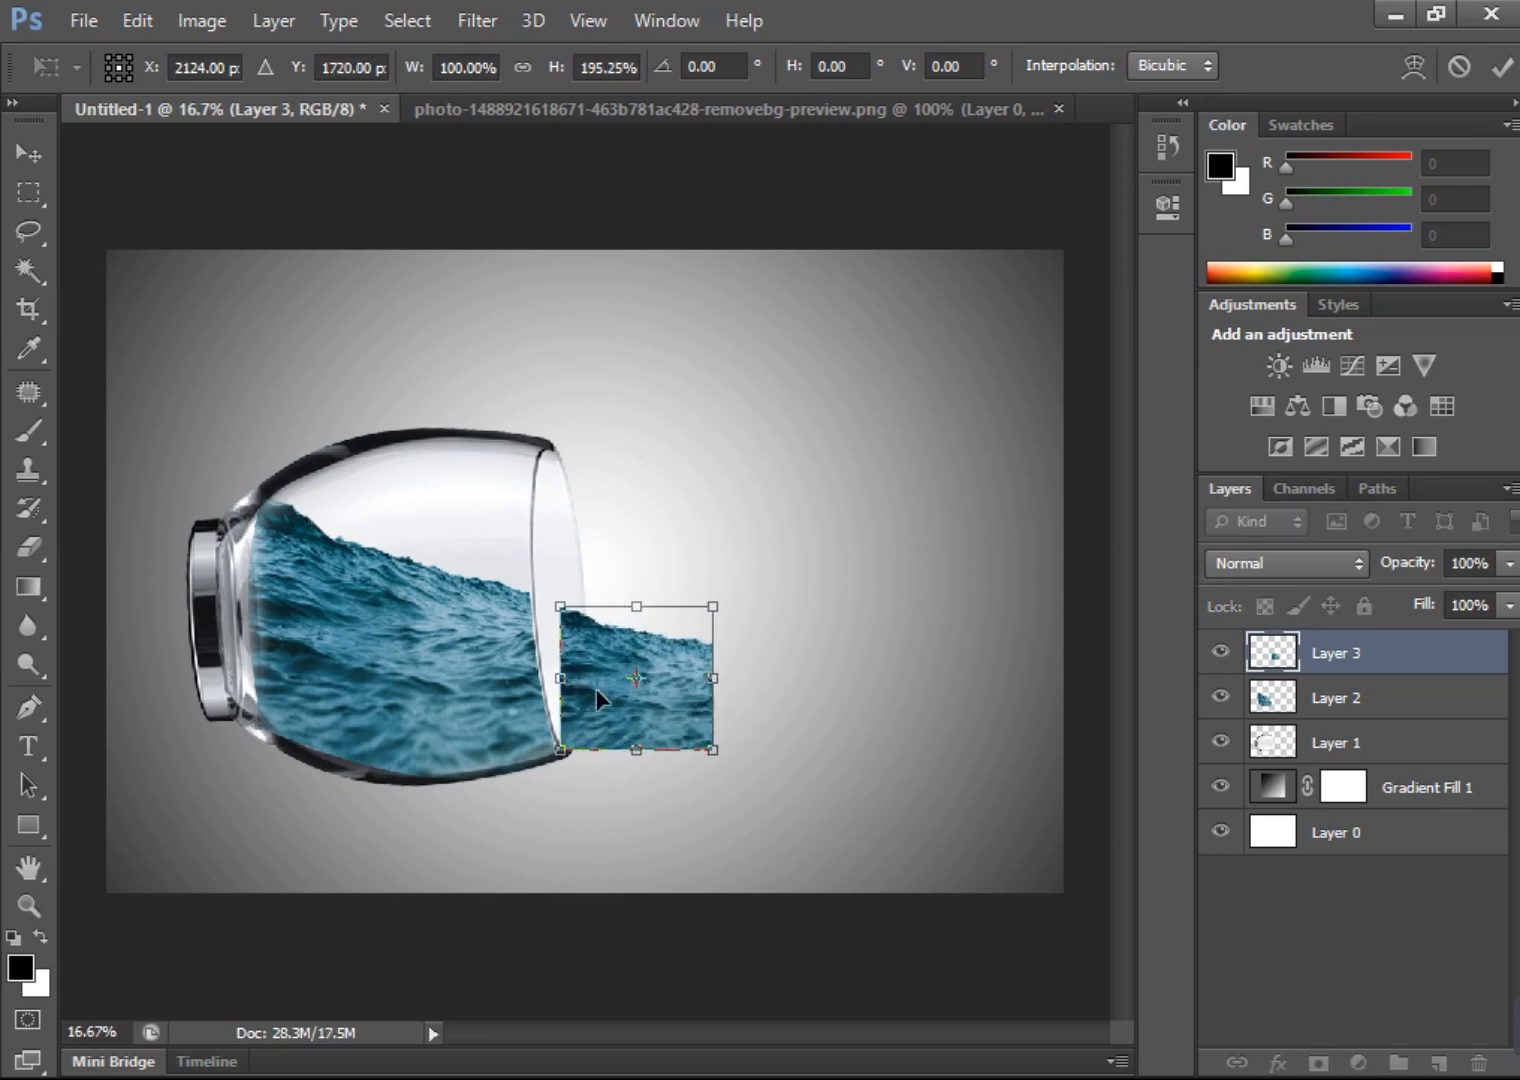
{"action": "left_click_drag", "start_coordinate": [712, 680], "coordinate": [772, 680]}
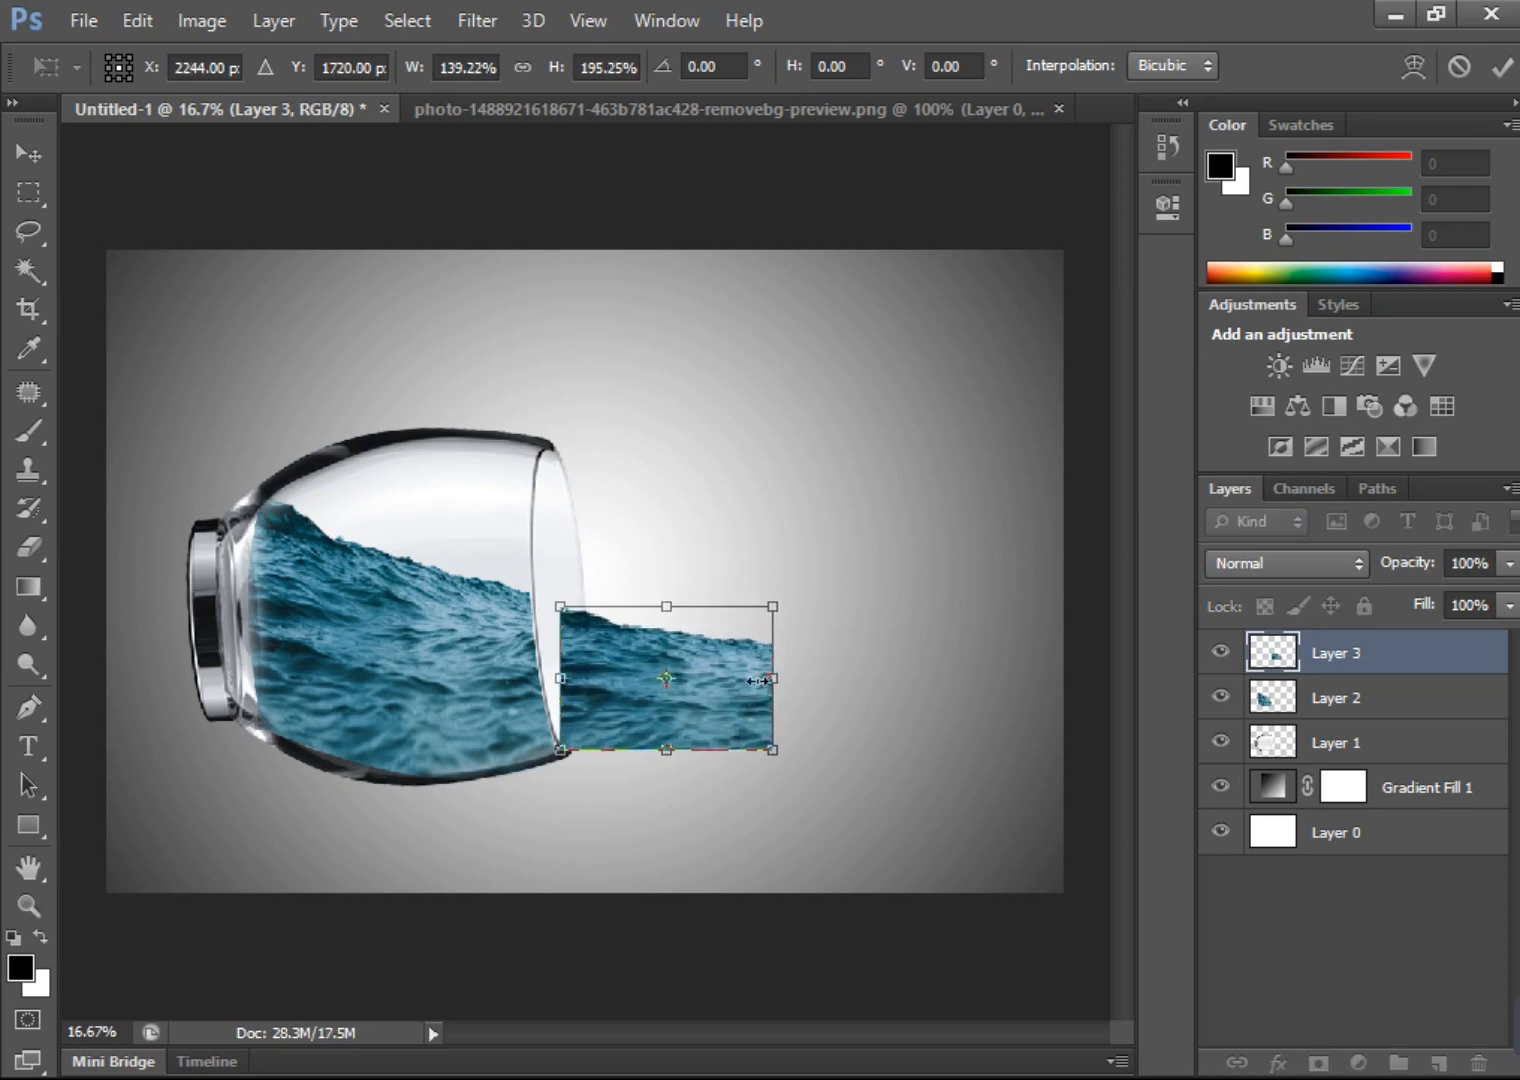
- Warp the inner edge of the second water piece so it follows the curve of the glass's rim
{"action": "right_click", "coordinate": [622, 657]}
{"action": "left_click", "coordinate": [705, 383]}
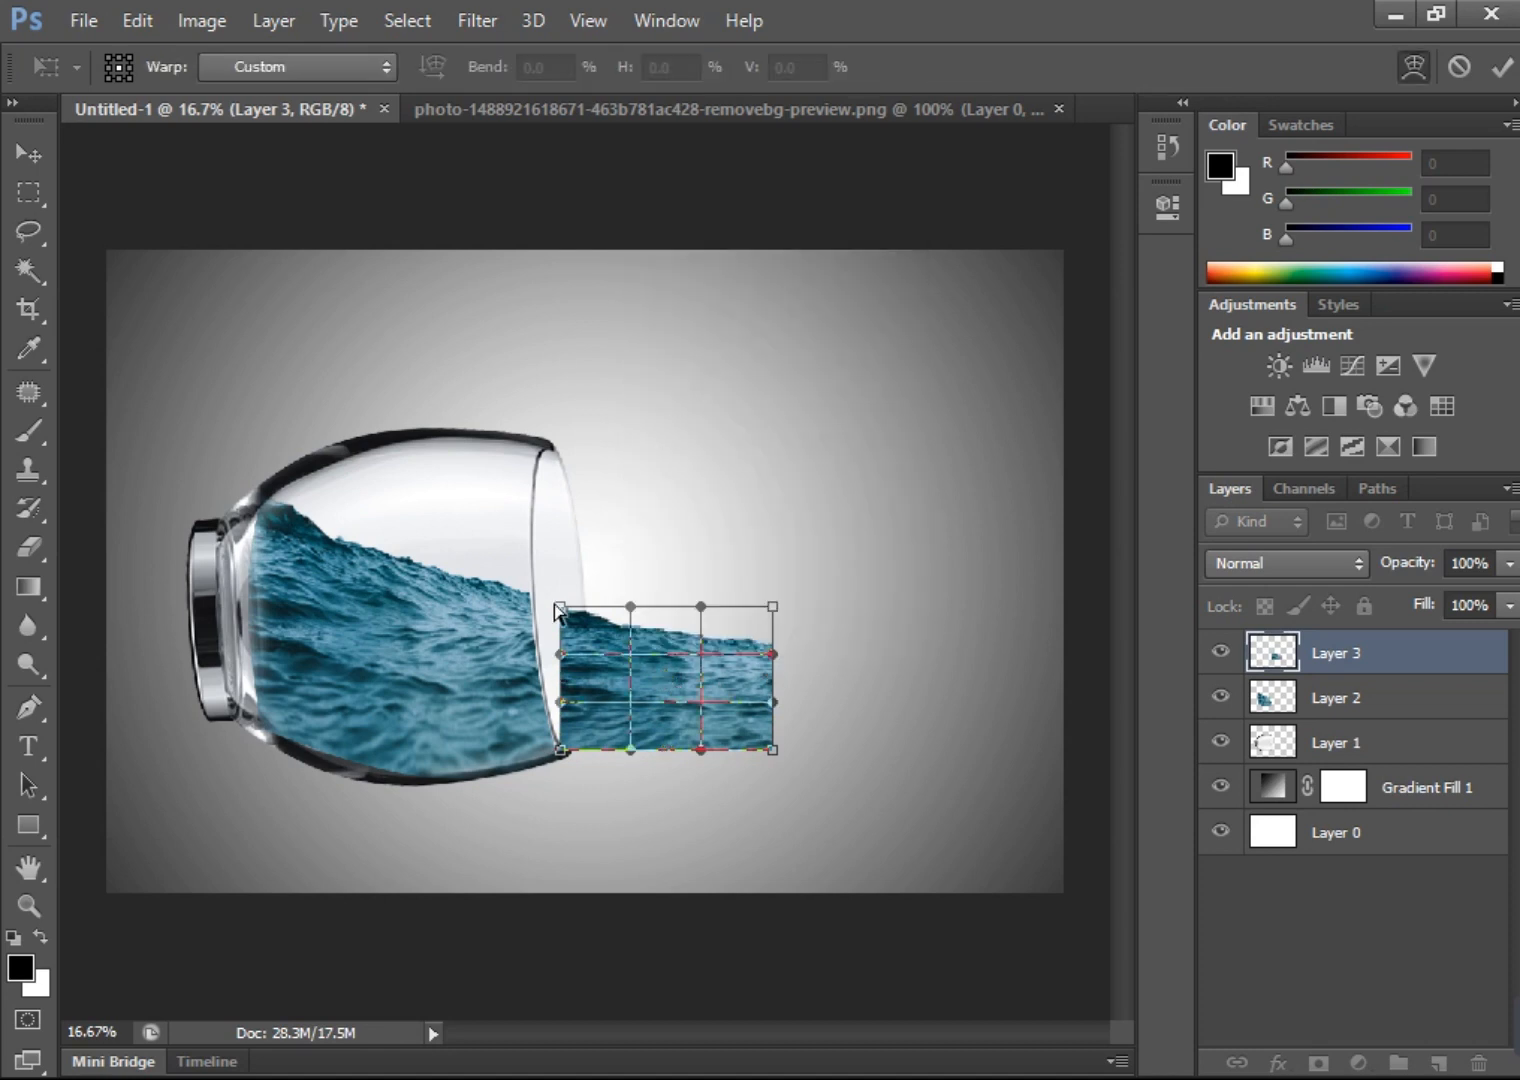
{"action": "left_click_drag", "start_coordinate": [561, 606], "coordinate": [539, 638]}
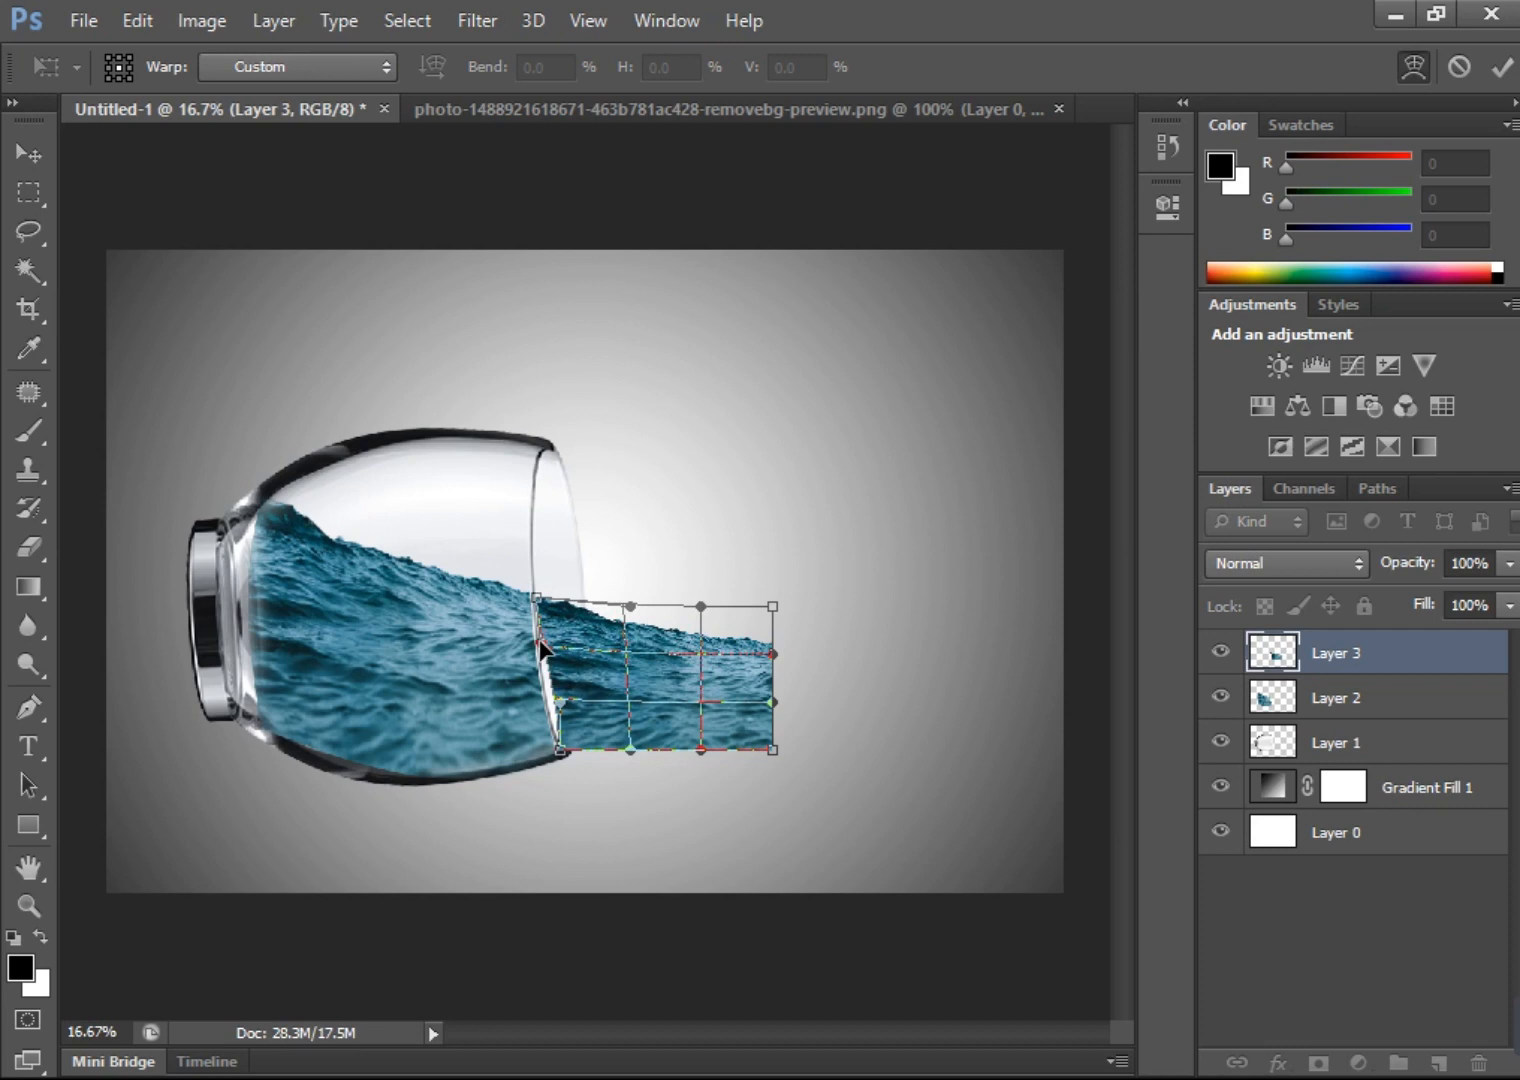
{"action": "left_click_drag", "start_coordinate": [555, 705], "coordinate": [547, 700]}
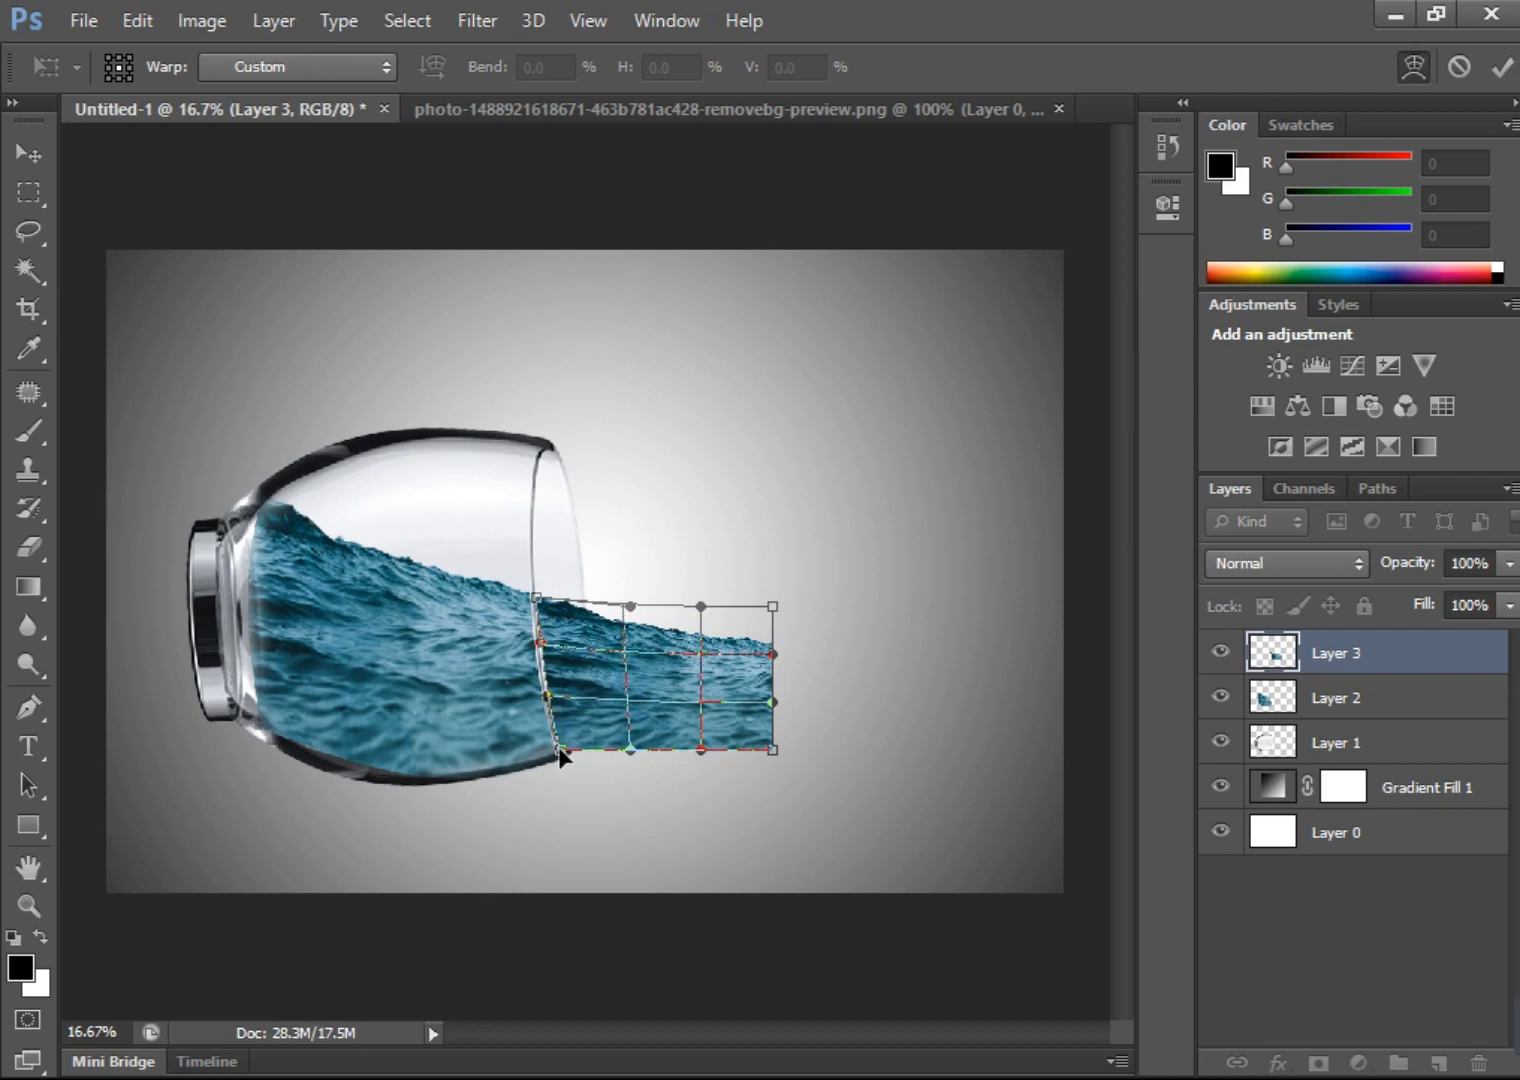
{"action": "left_click_drag", "start_coordinate": [563, 748], "coordinate": [562, 746]}
{"action": "left_click", "coordinate": [1502, 66]}
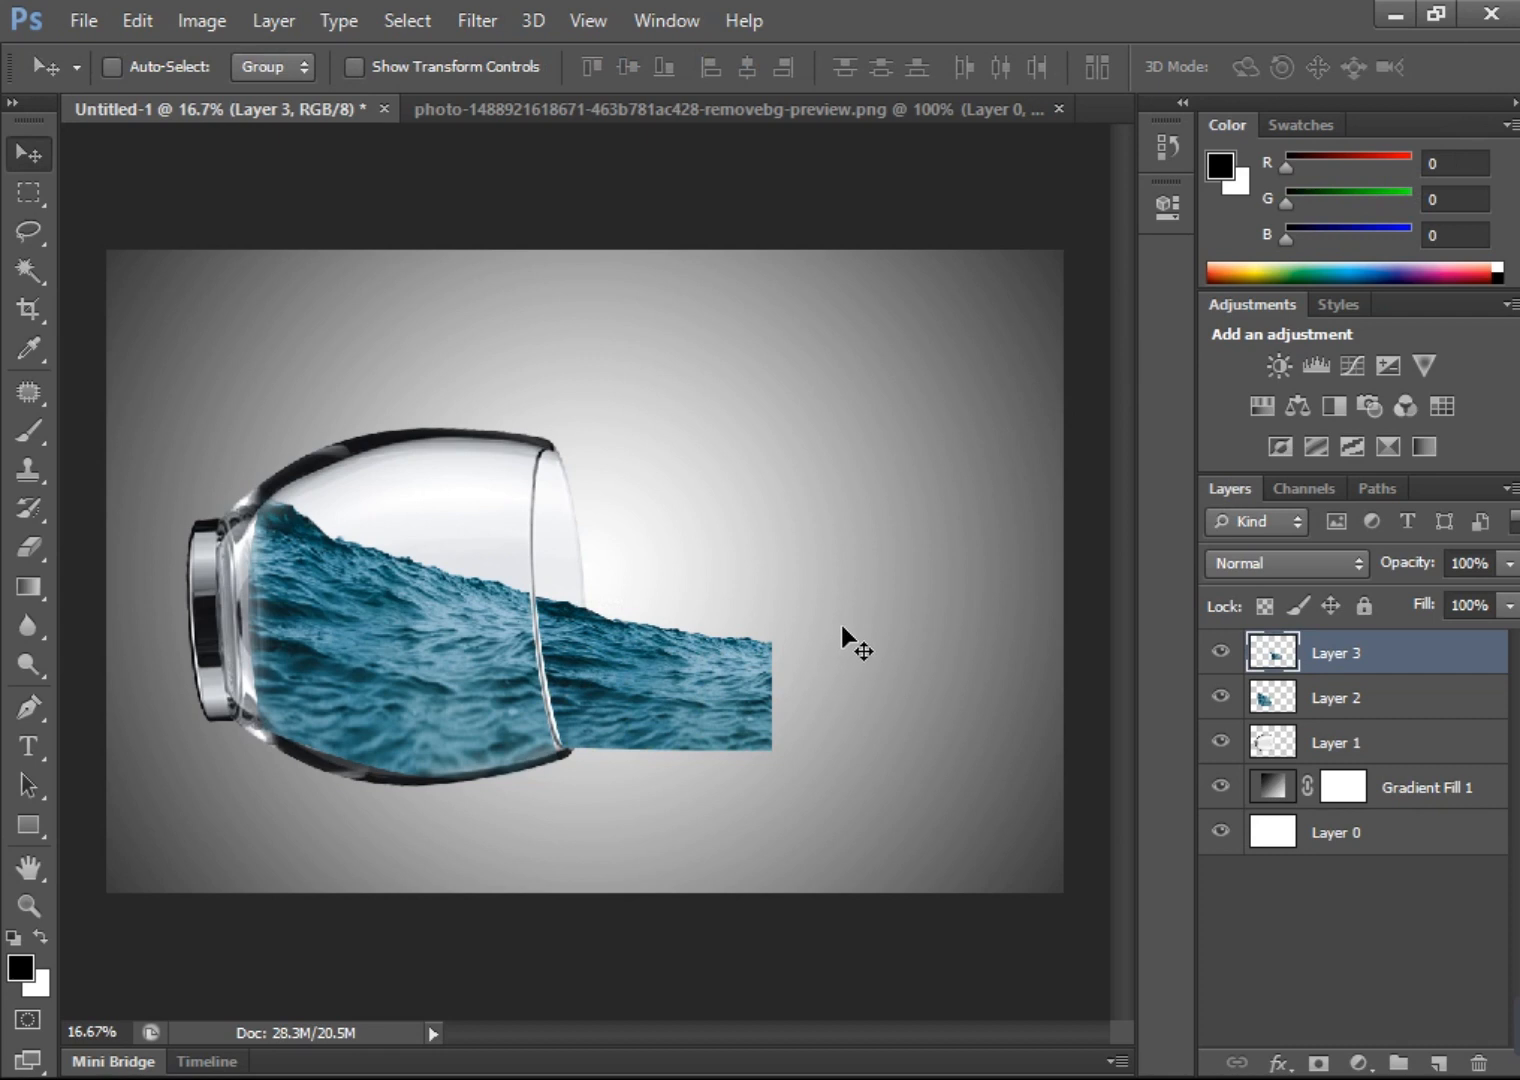
- Widen the outer water piece to about 118% and soften its outer end with the 288 px eraser
{"action": "key", "text": "ctrl+t"}
{"action": "left_click_drag", "start_coordinate": [772, 679], "coordinate": [815, 679]}
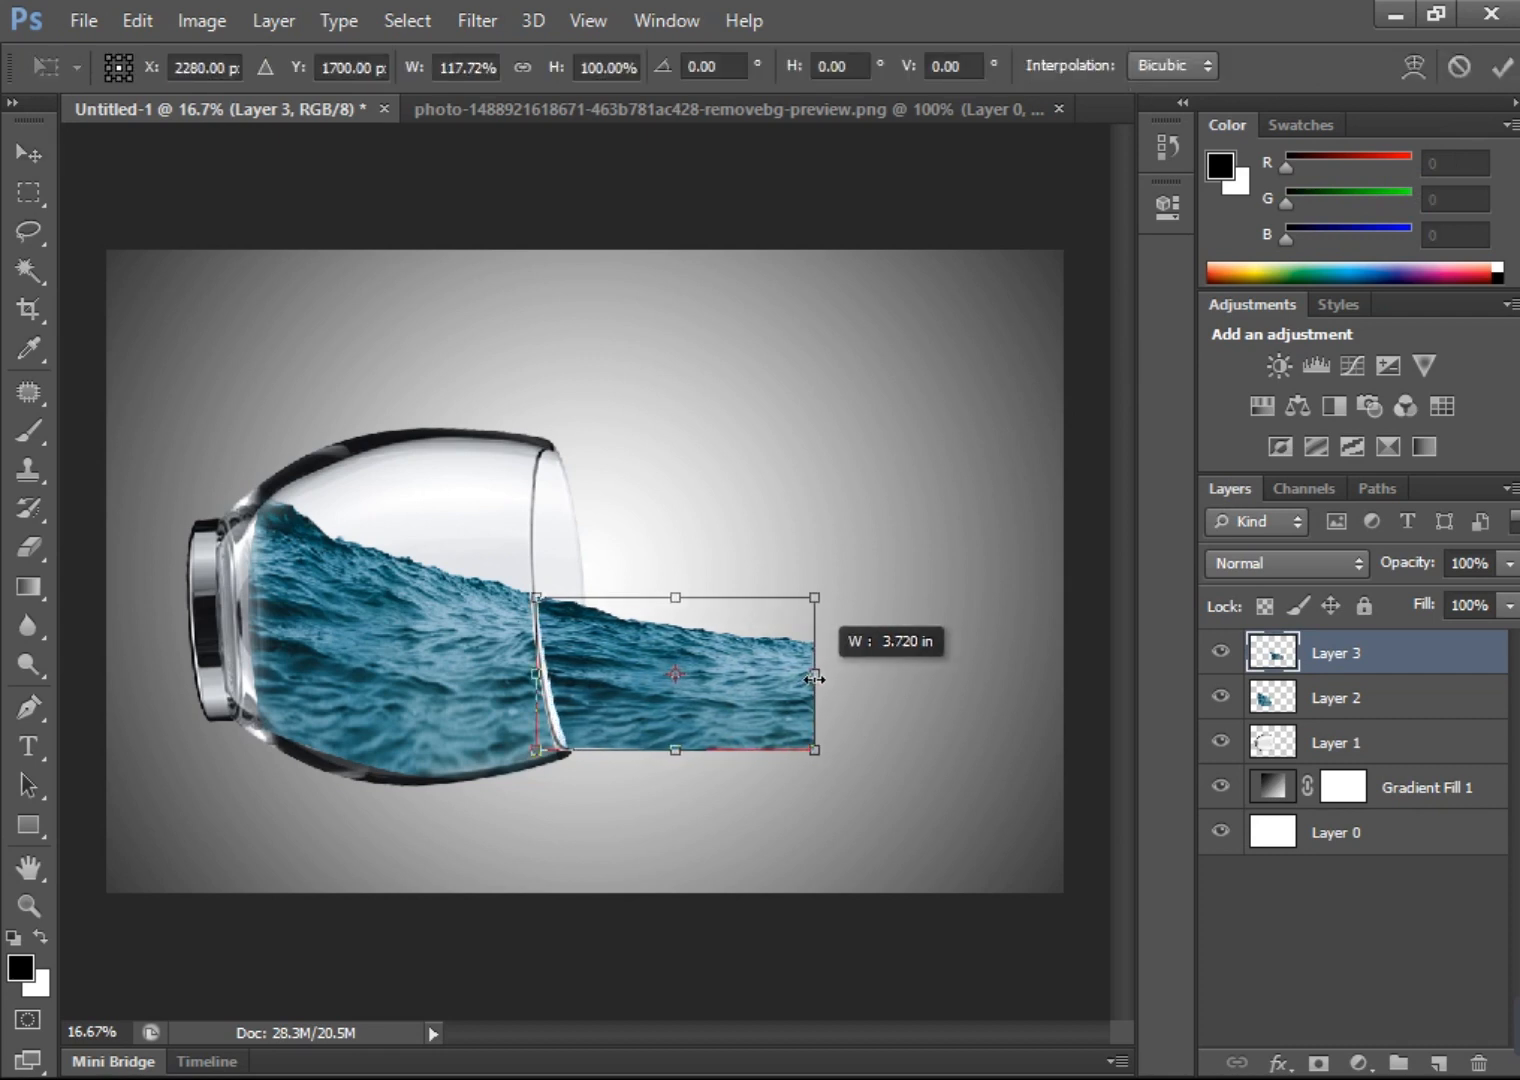
{"action": "left_click", "coordinate": [1502, 66]}
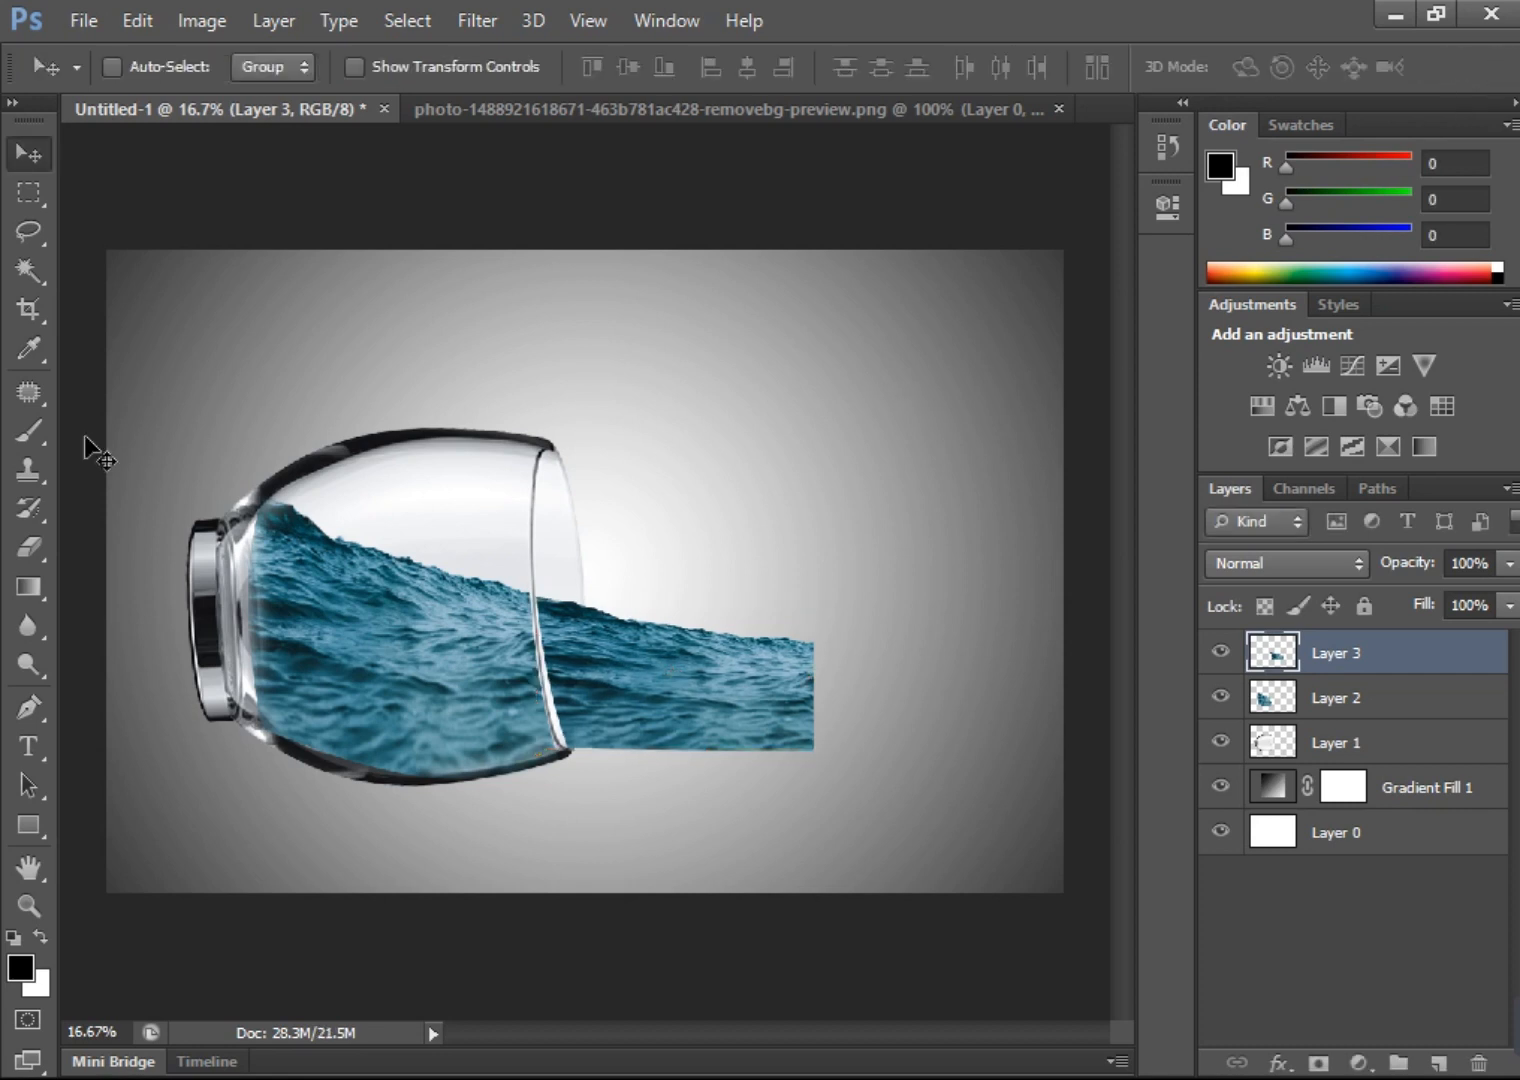
{"action": "left_click", "coordinate": [28, 547]}
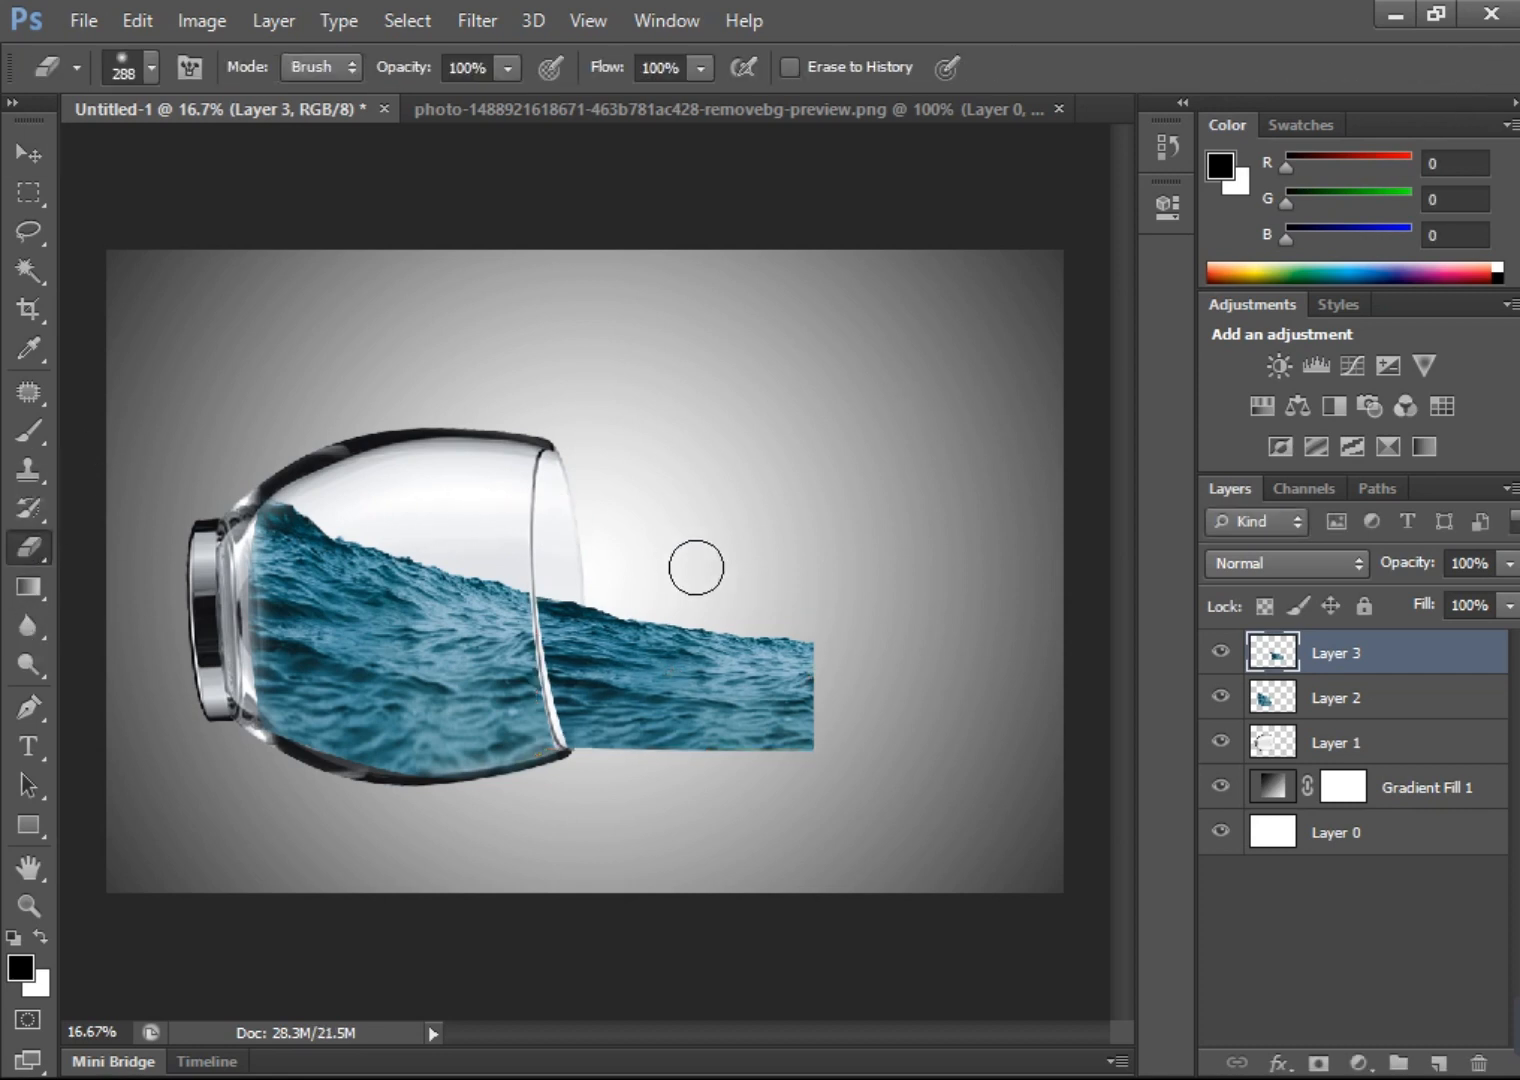
{"action": "left_click_drag", "start_coordinate": [825, 623], "coordinate": [801, 759]}
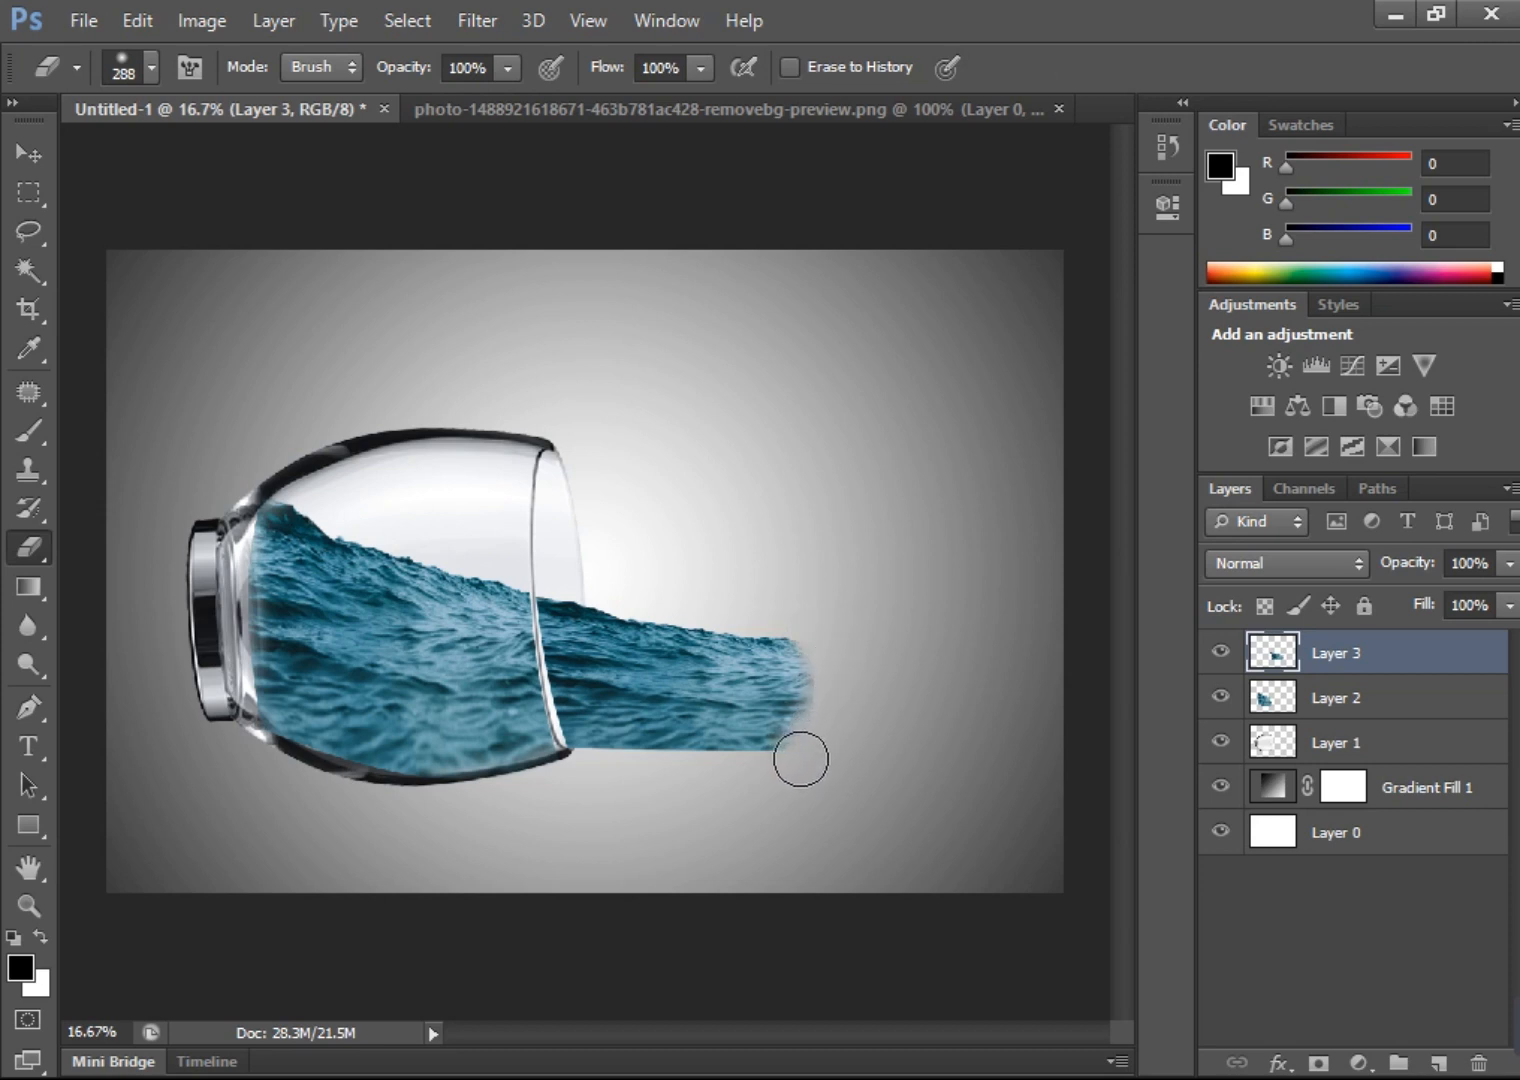
- Close the sea water image and copy the ship from Ship.png into Untitled-1 over the water
{"action": "left_click", "coordinate": [1059, 108]}
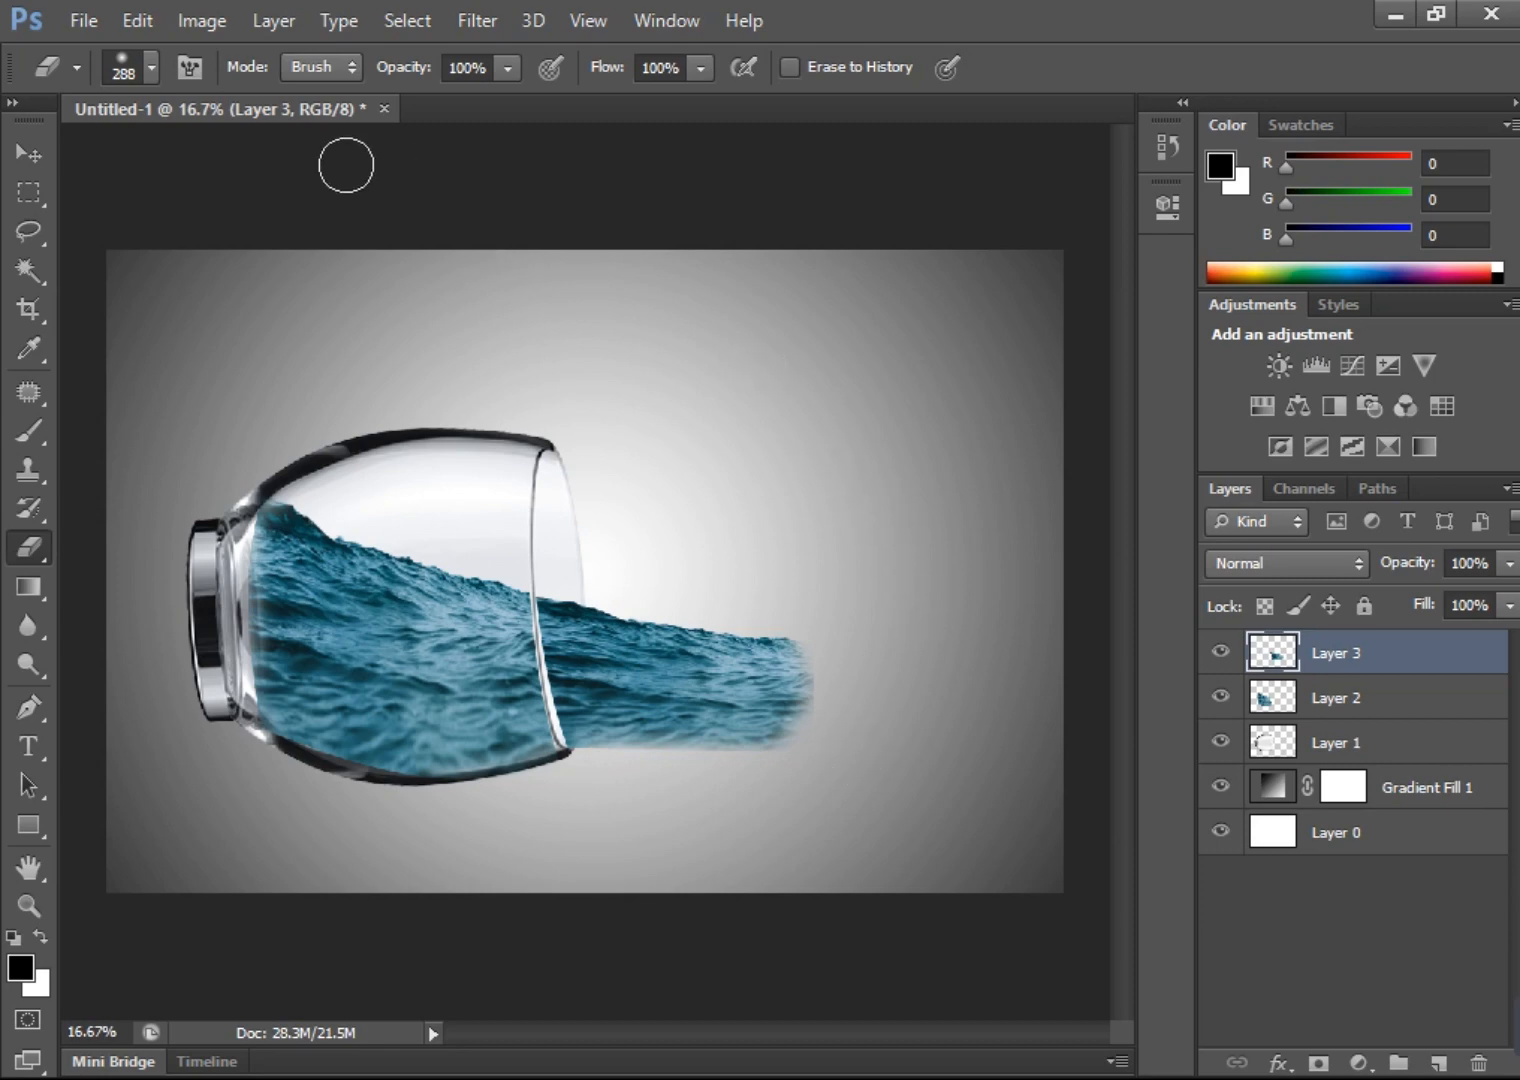
{"action": "left_click", "coordinate": [14, 158]}
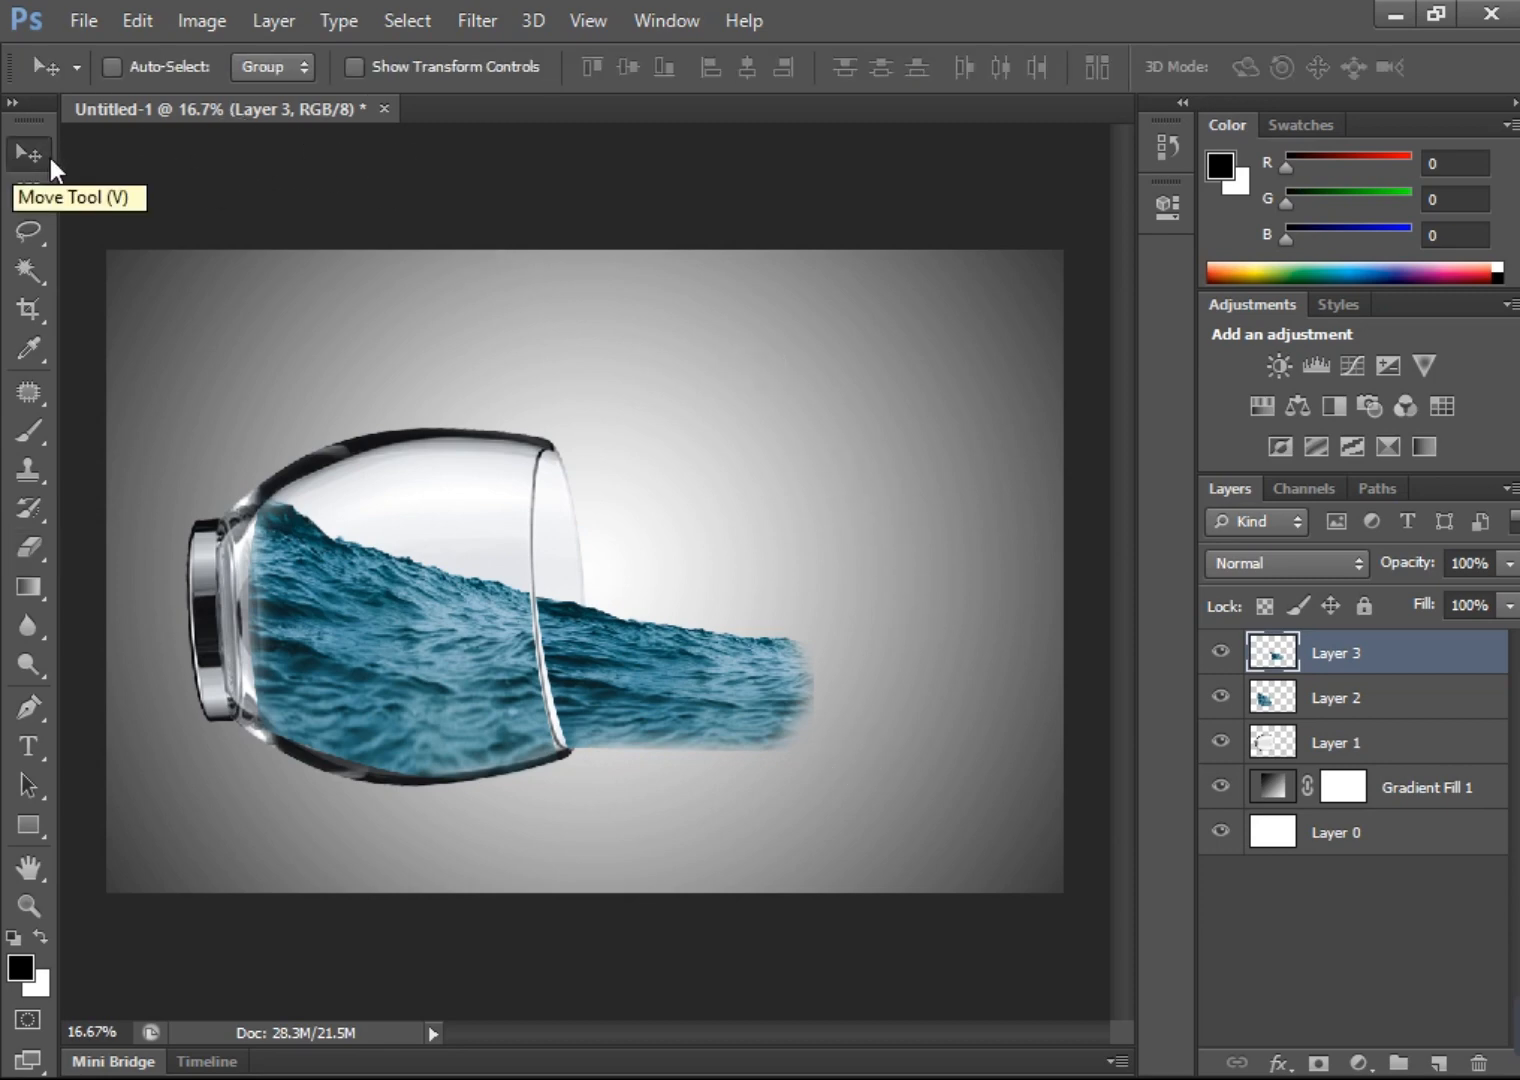
{"action": "left_click", "coordinate": [84, 22]}
{"action": "left_click", "coordinate": [93, 81]}
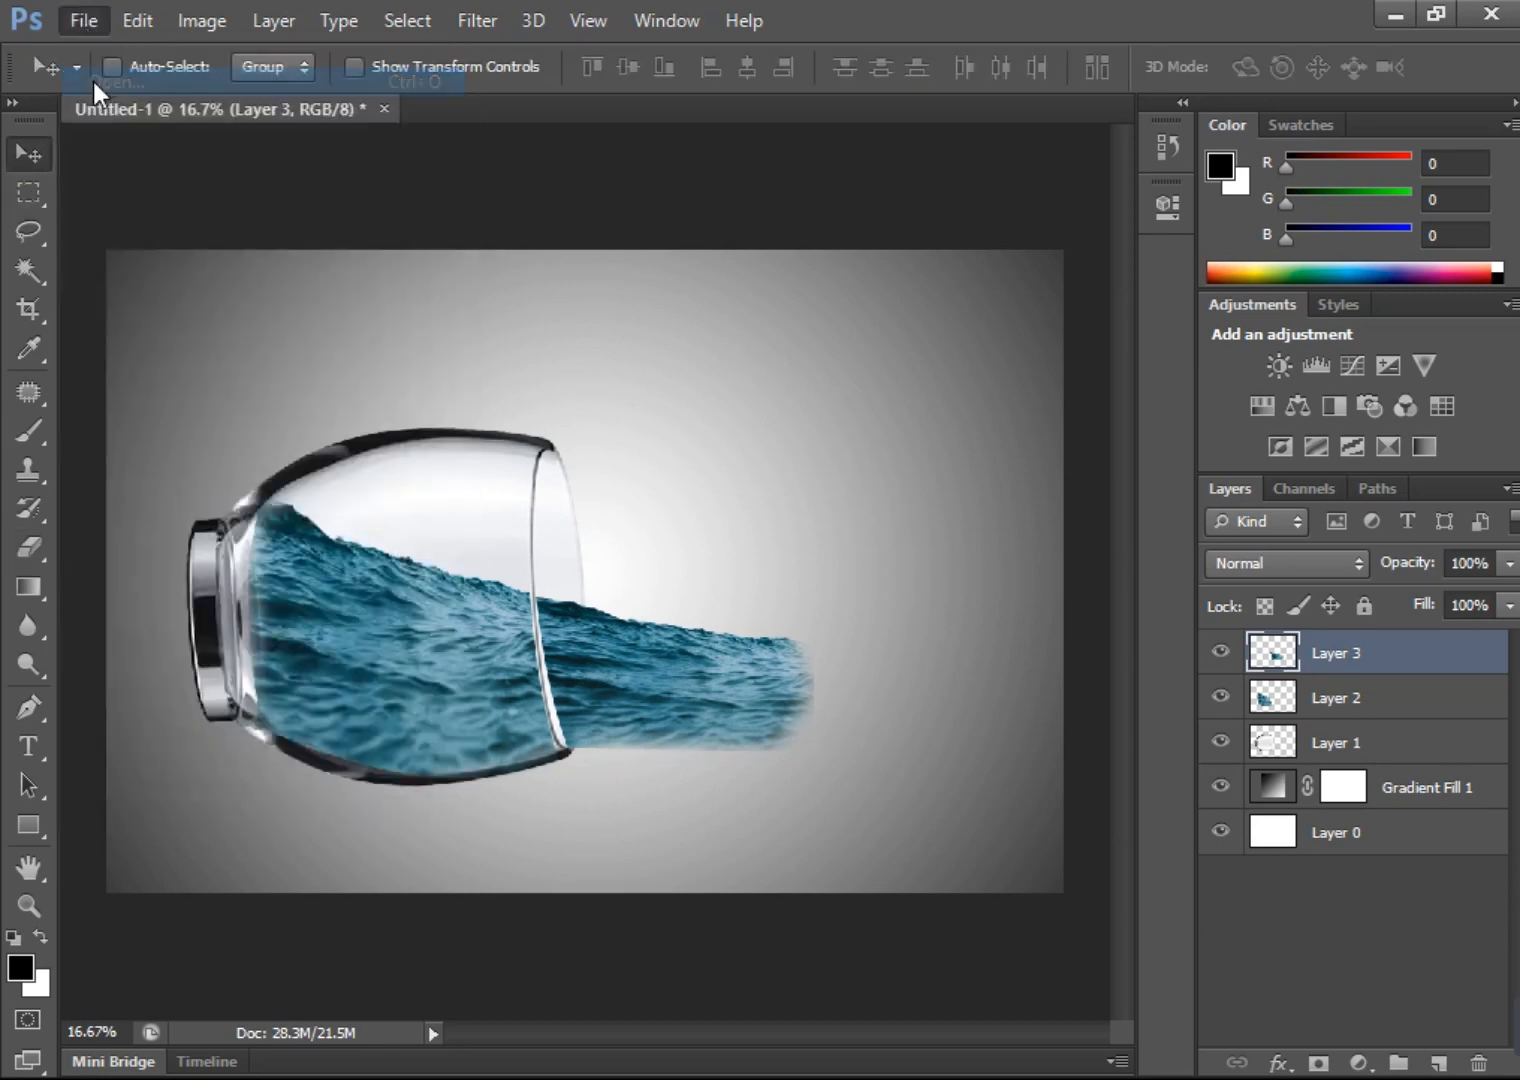
{"action": "double_click", "coordinate": [1051, 522]}
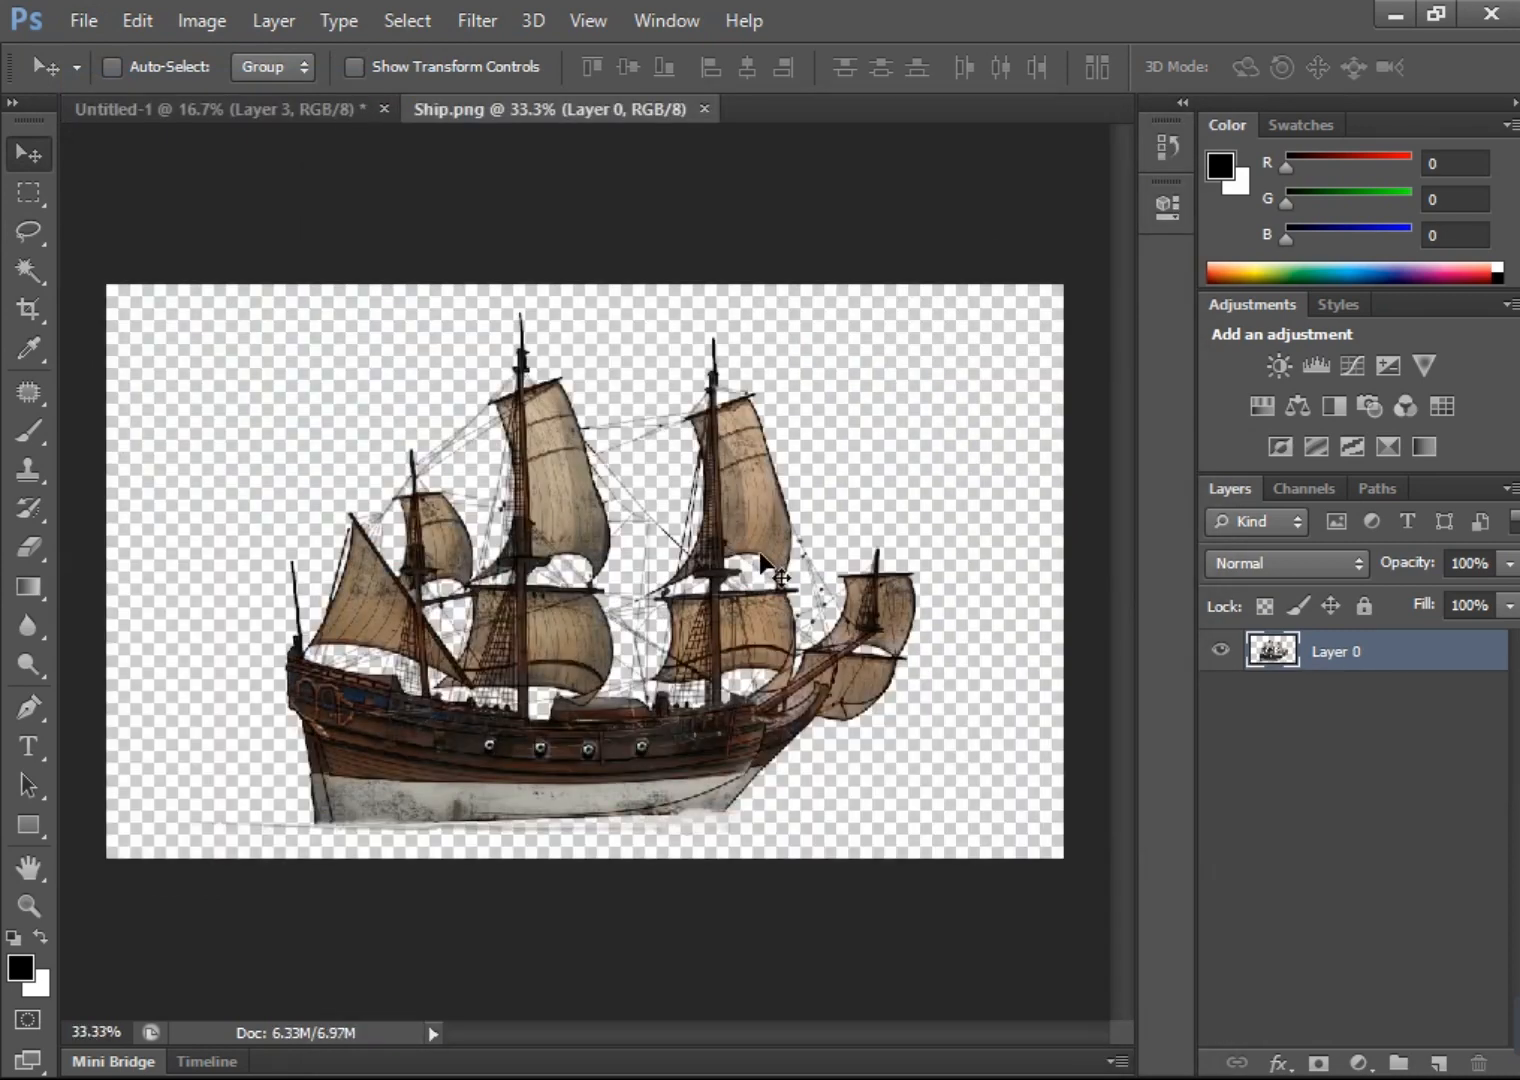
{"action": "left_click_drag", "start_coordinate": [740, 622], "coordinate": [719, 553]}
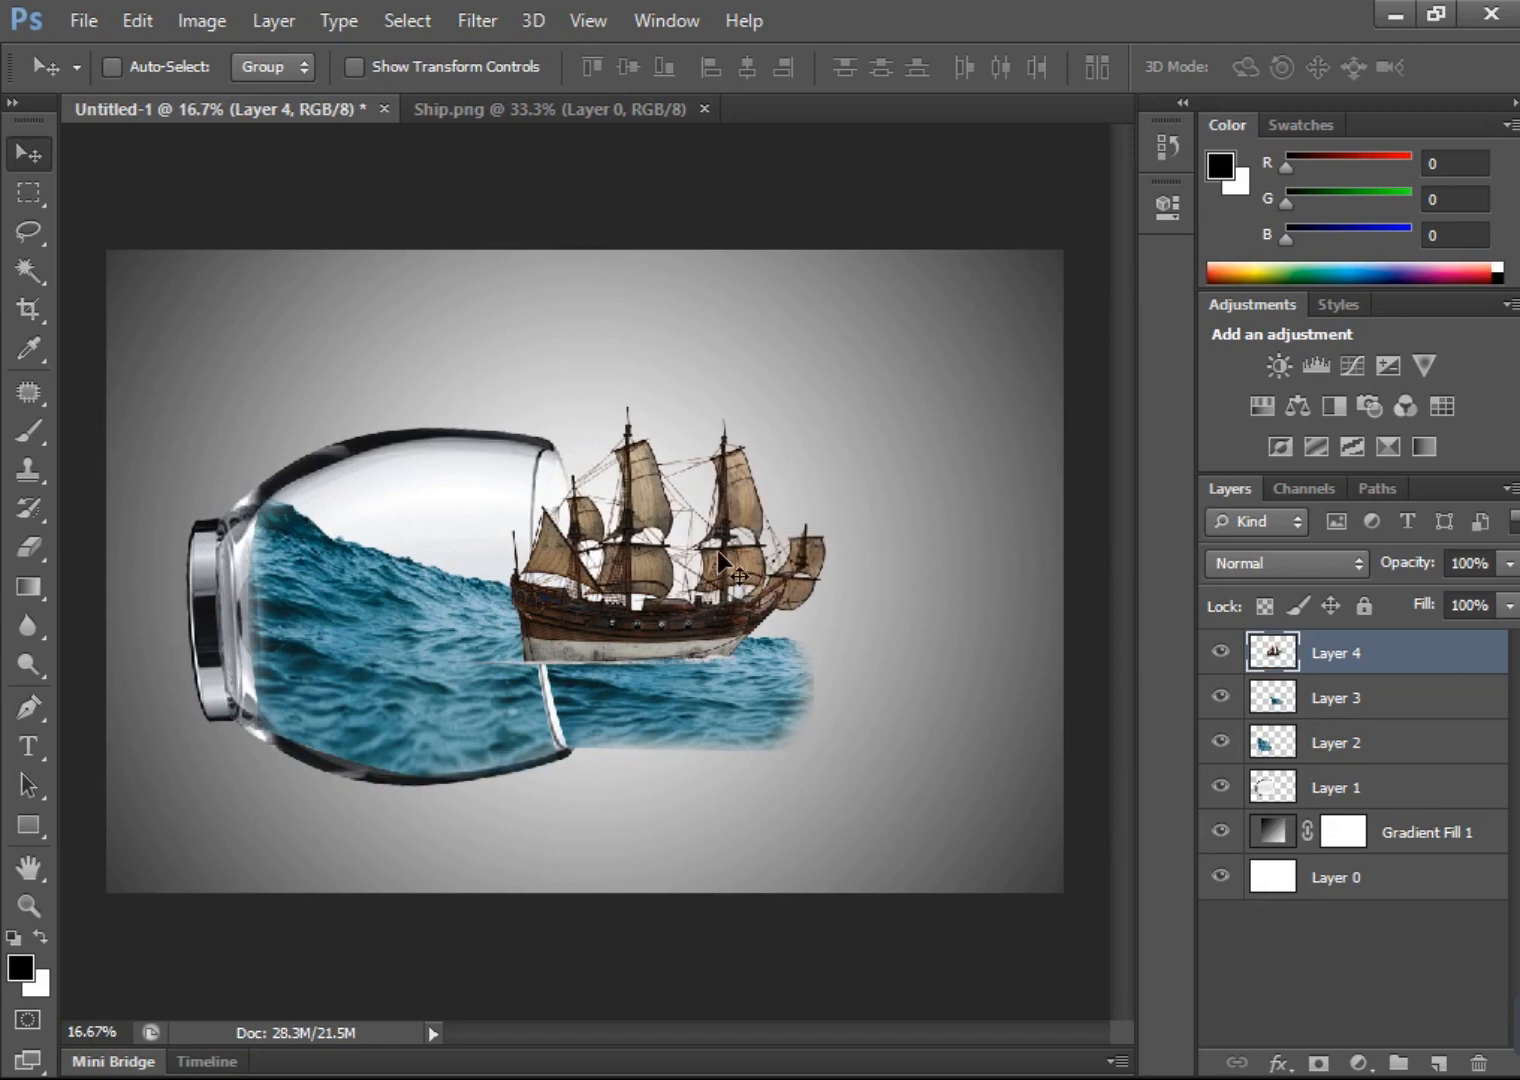
- Scale the ship down proportionally and place it on the water surface just outside the glass's mouth
{"action": "key", "text": "ctrl+t"}
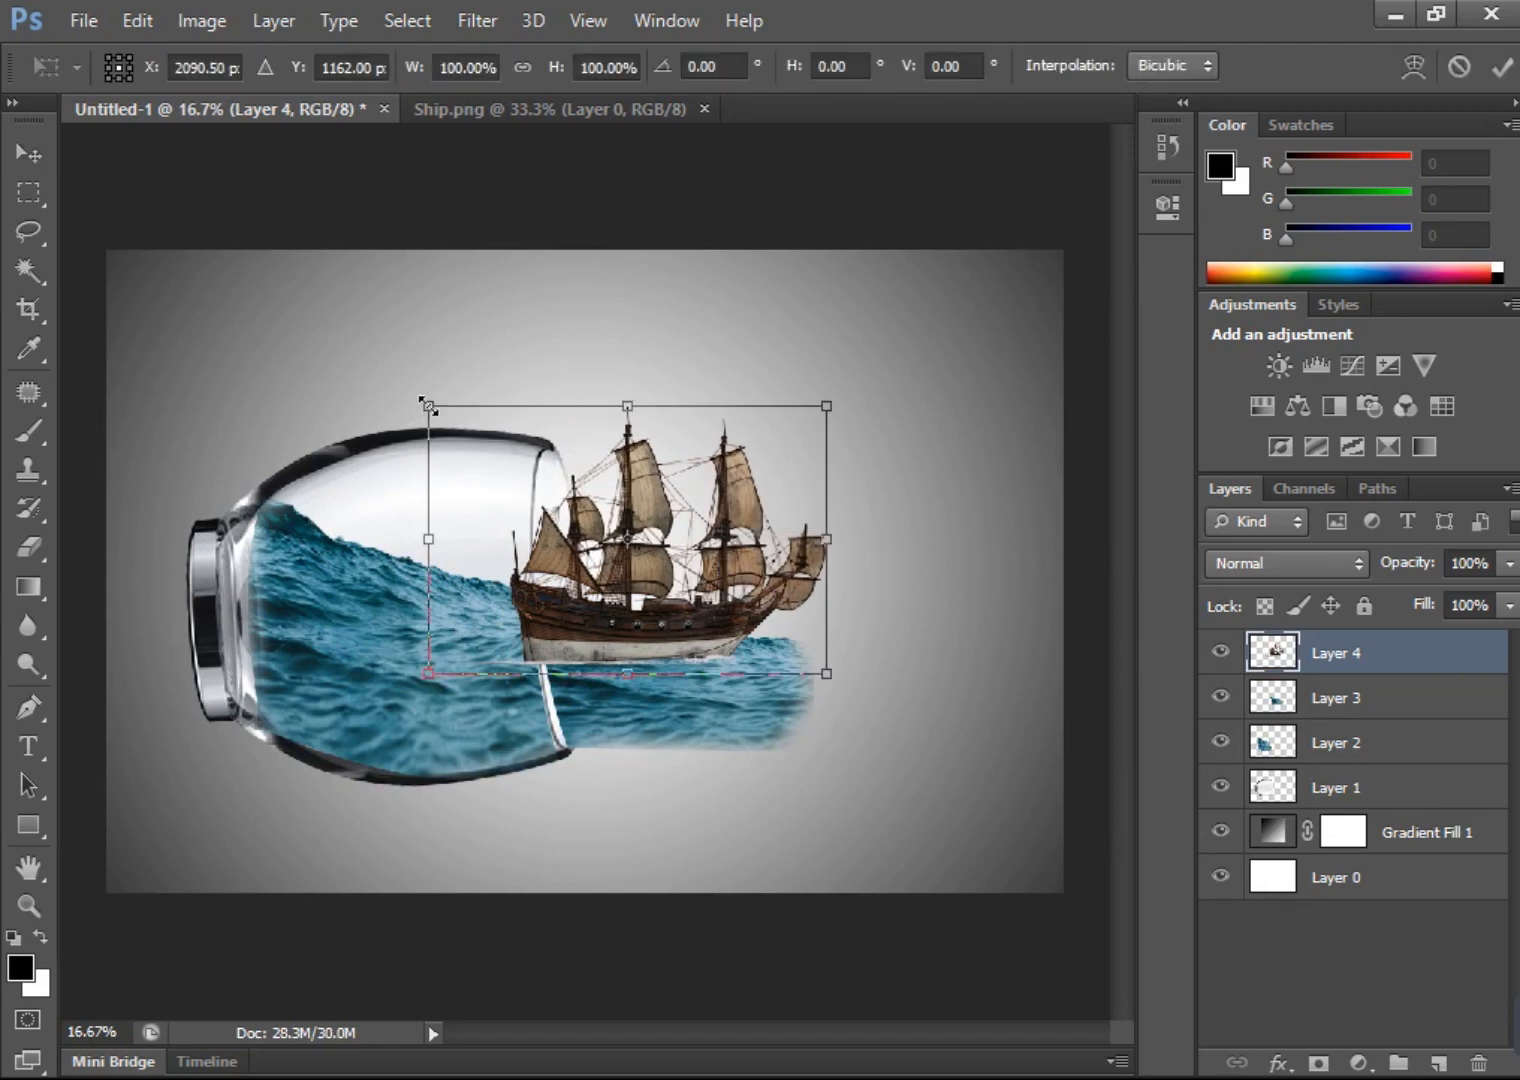
{"action": "left_click_drag", "start_coordinate": [428, 407], "coordinate": [621, 575]}
{"action": "left_click", "coordinate": [1502, 66]}
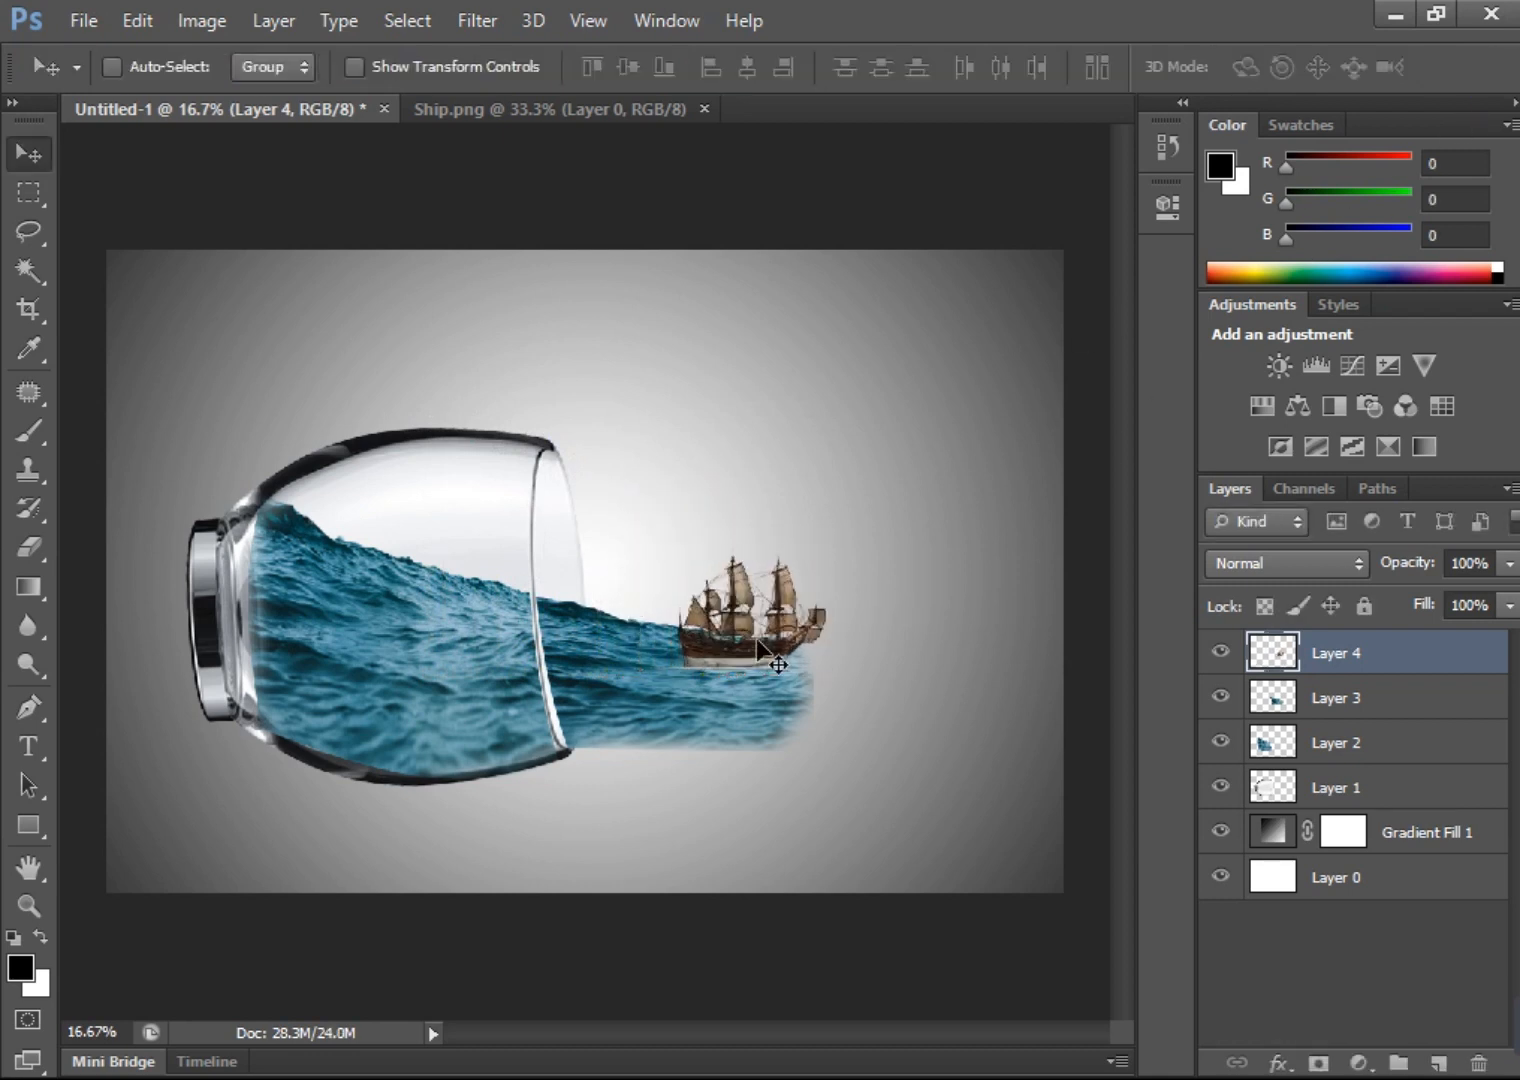
{"action": "left_click_drag", "start_coordinate": [758, 640], "coordinate": [671, 618]}
{"action": "key", "text": "shift+Up"}
{"action": "key", "text": "shift+Up"}
{"action": "key", "text": "shift+Up"}
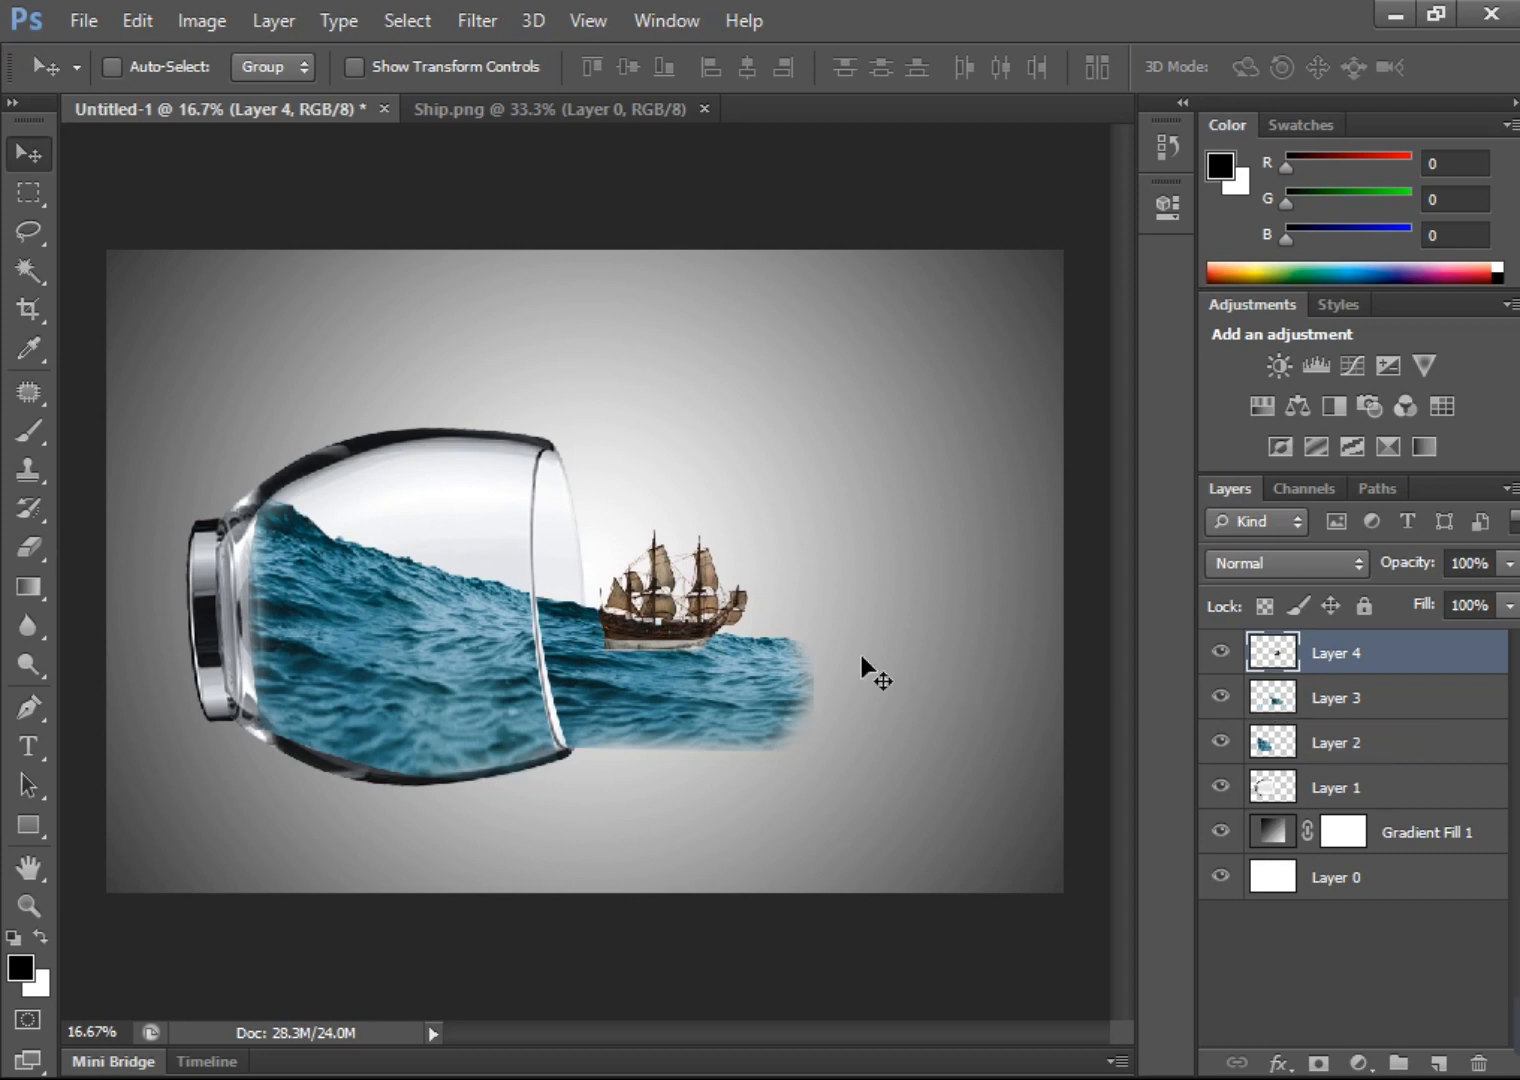
- Erase the white underside of the ship's hull to blend it into the water, and close Ship.png
{"action": "left_click", "coordinate": [30, 549]}
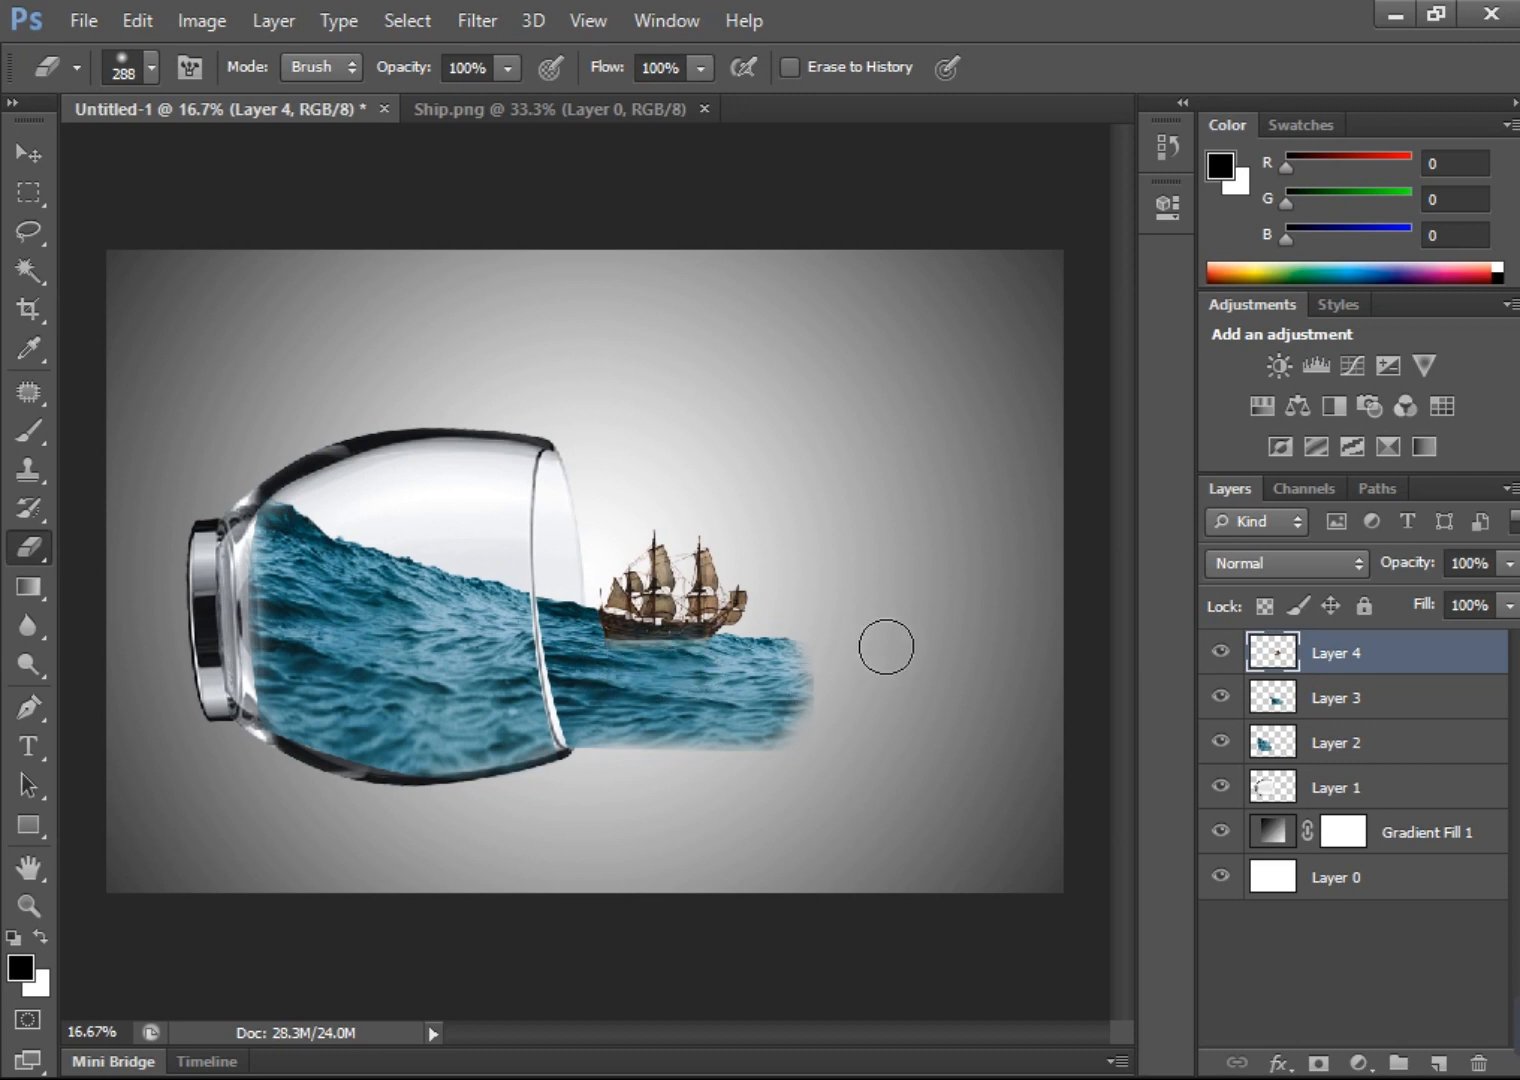
{"action": "left_click", "coordinate": [26, 154]}
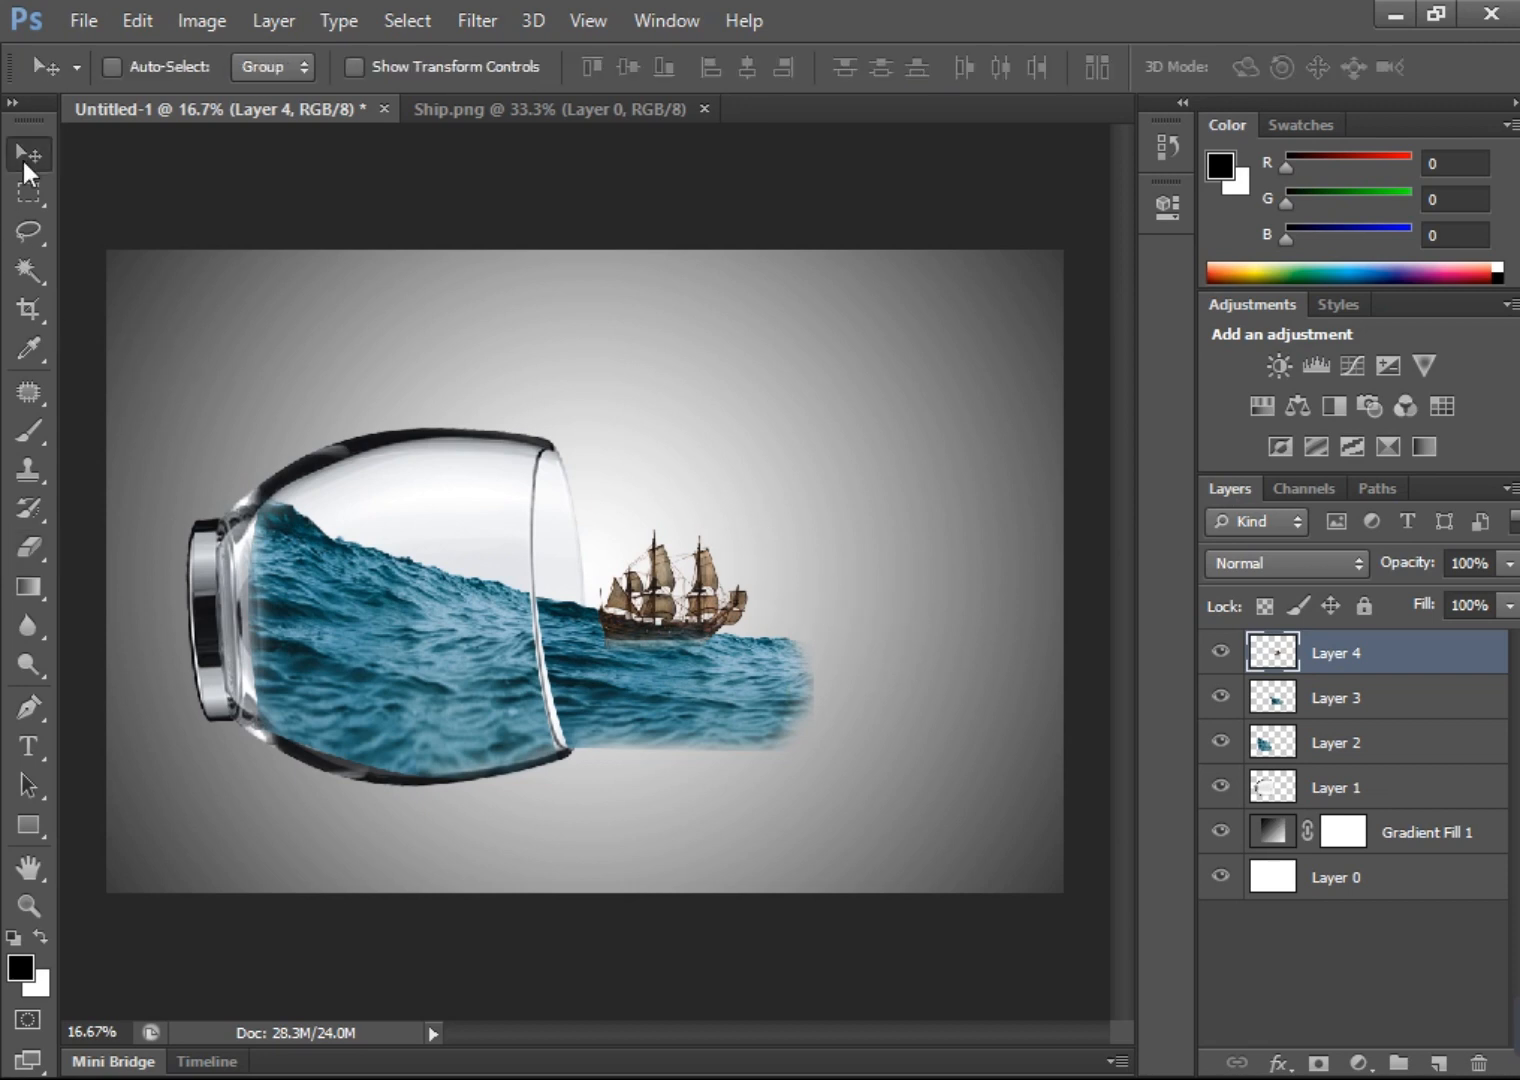
{"action": "left_click", "coordinate": [704, 108]}
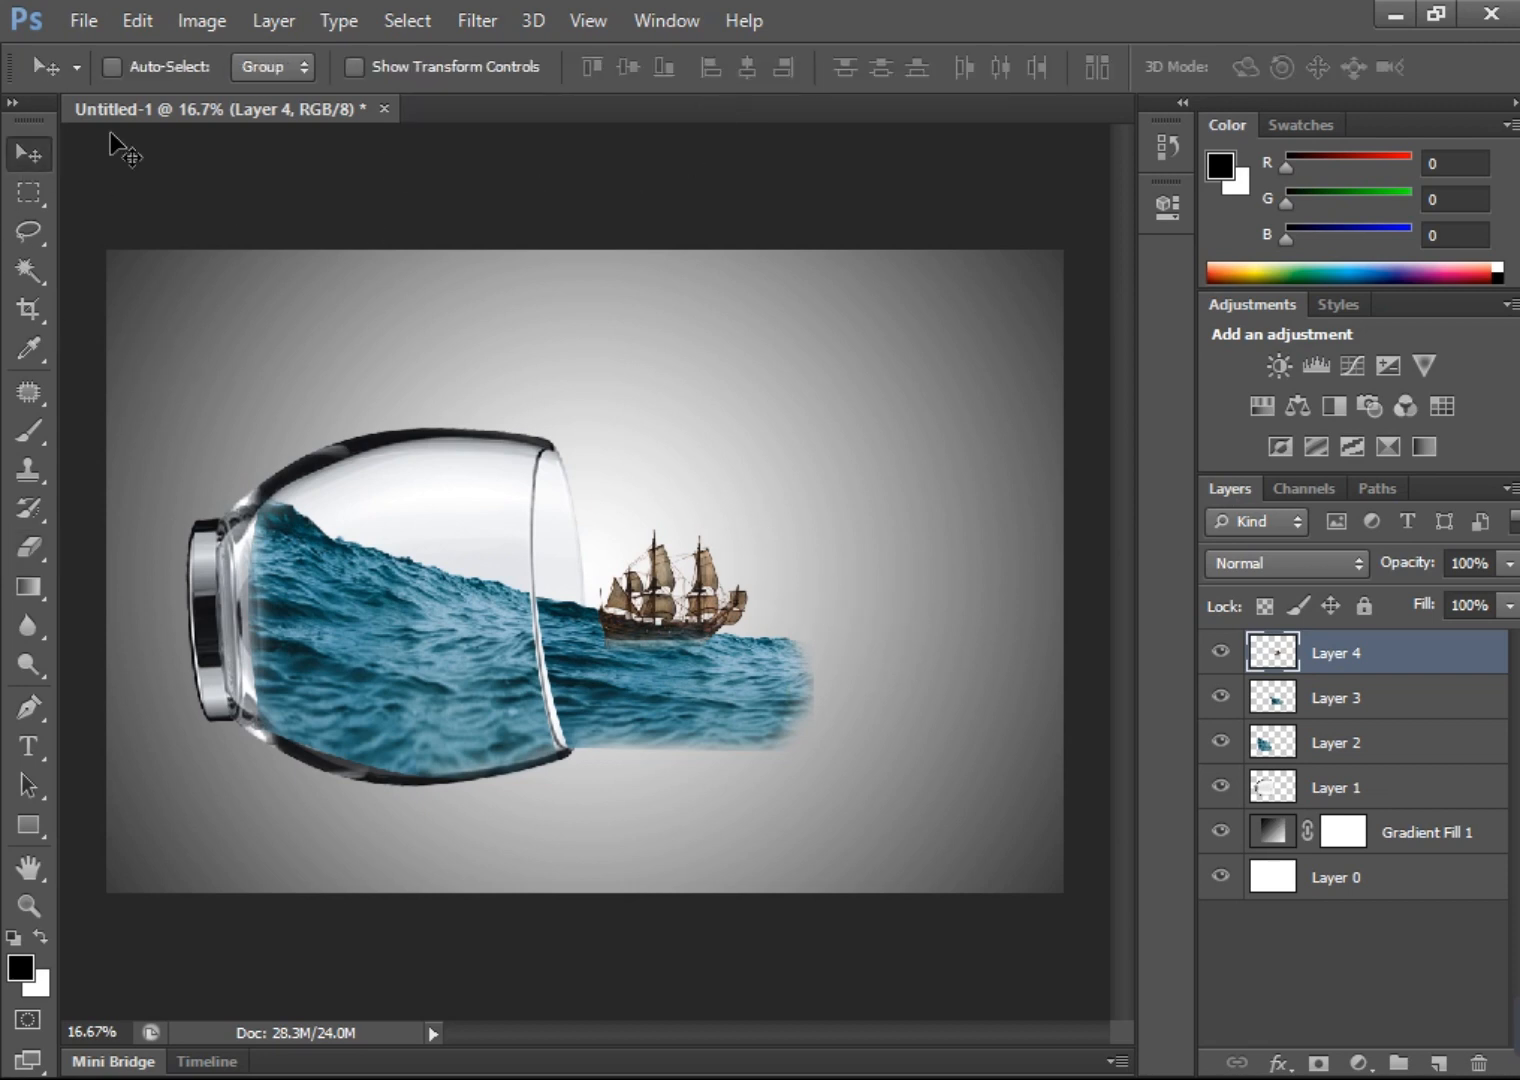
- Open bhu.jpg through Camera Raw with temperature -18 and tint -38
{"action": "left_click", "coordinate": [81, 17]}
{"action": "left_click", "coordinate": [83, 76]}
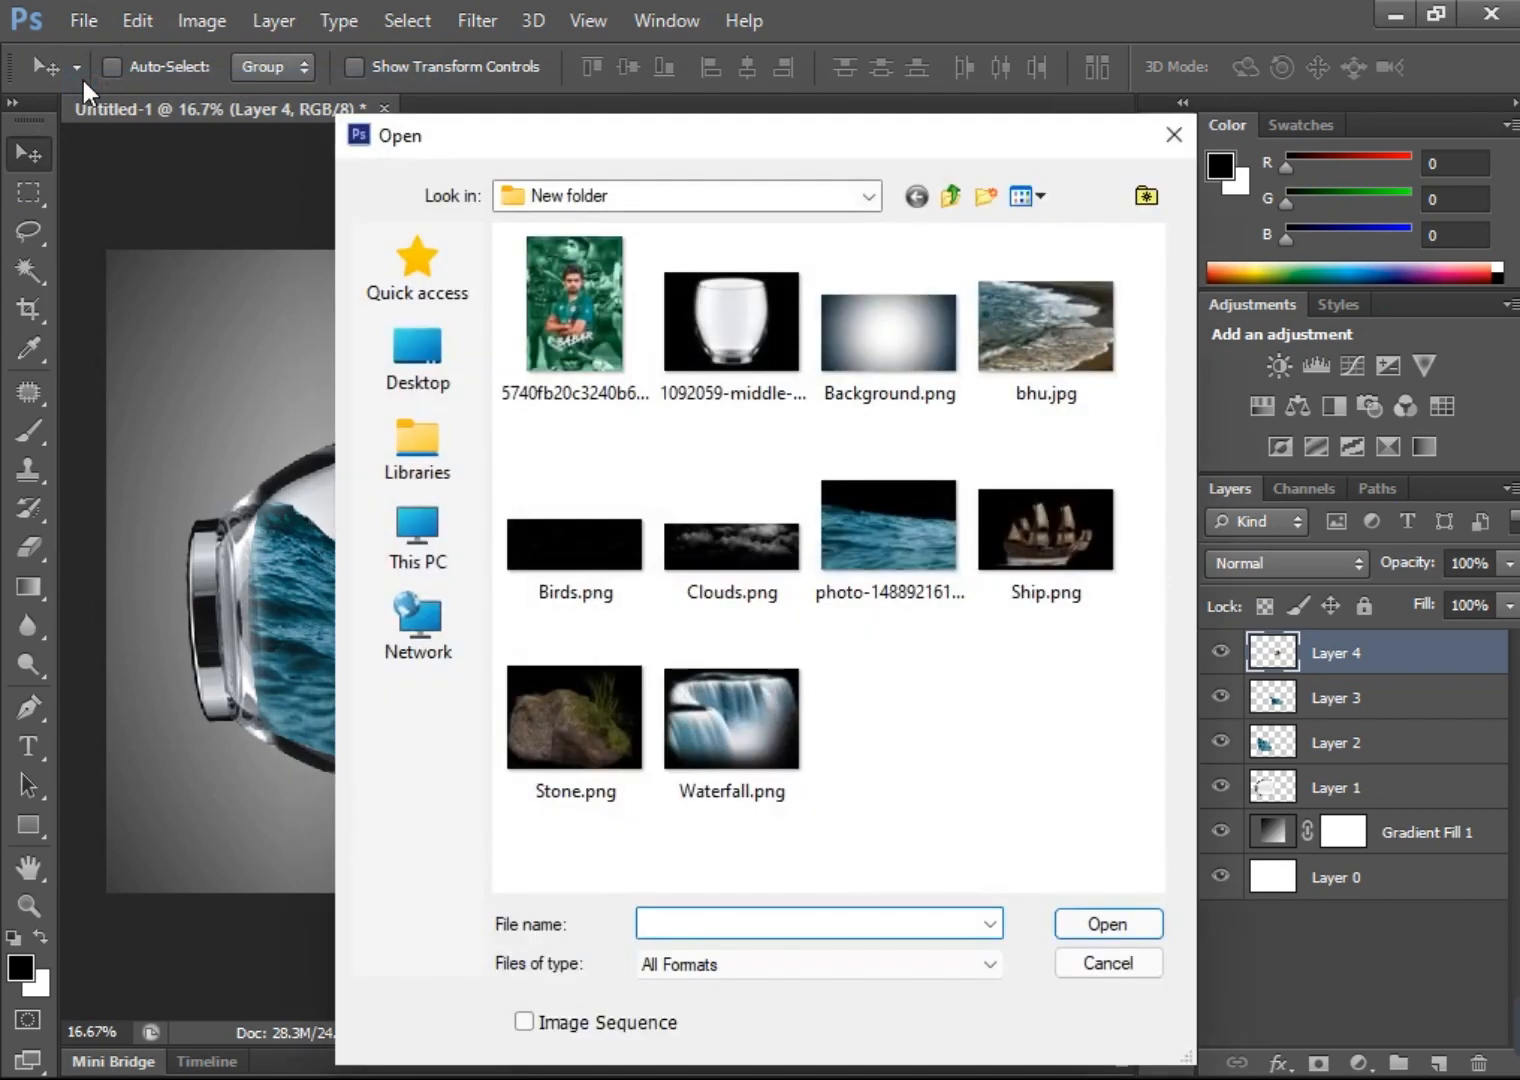
{"action": "double_click", "coordinate": [1041, 340]}
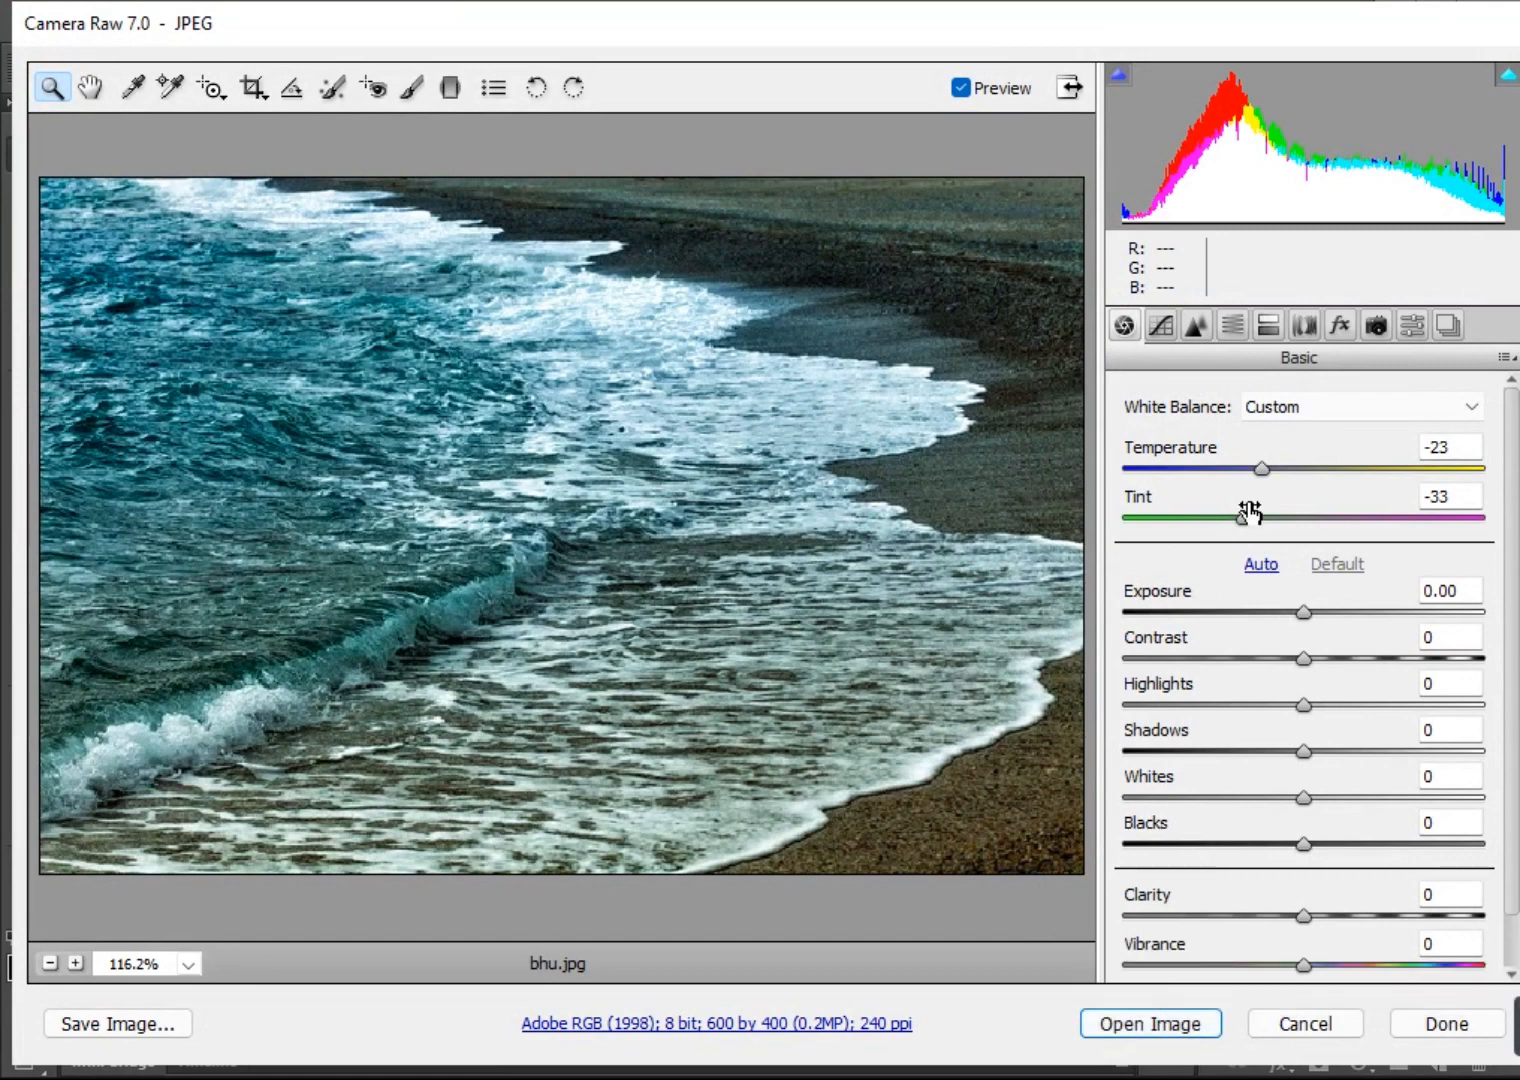
{"action": "mouse_move", "coordinate": [1264, 467]}
{"action": "left_mouse_down"}
{"action": "mouse_move", "coordinate": [1223, 479]}
{"action": "mouse_move", "coordinate": [1250, 520]}
{"action": "mouse_move", "coordinate": [1205, 524]}
{"action": "mouse_move", "coordinate": [1241, 524]}
{"action": "mouse_move", "coordinate": [1248, 467]}
{"action": "mouse_move", "coordinate": [1274, 468]}
{"action": "left_mouse_up"}
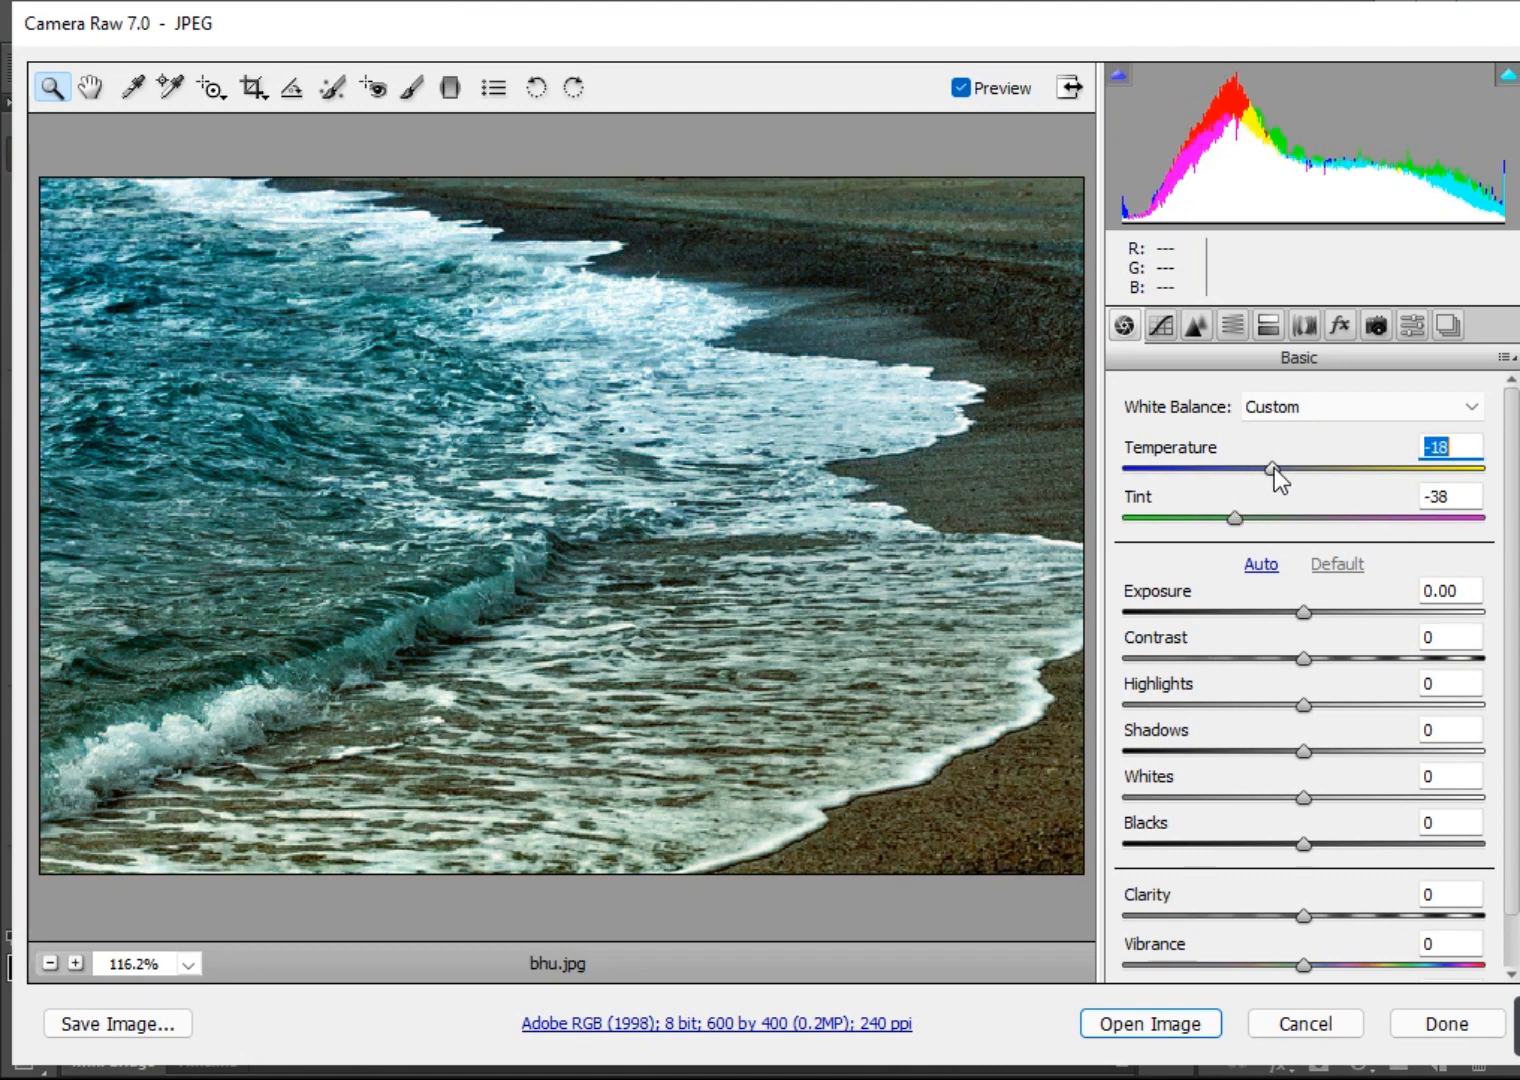
{"action": "left_click", "coordinate": [1152, 1024]}
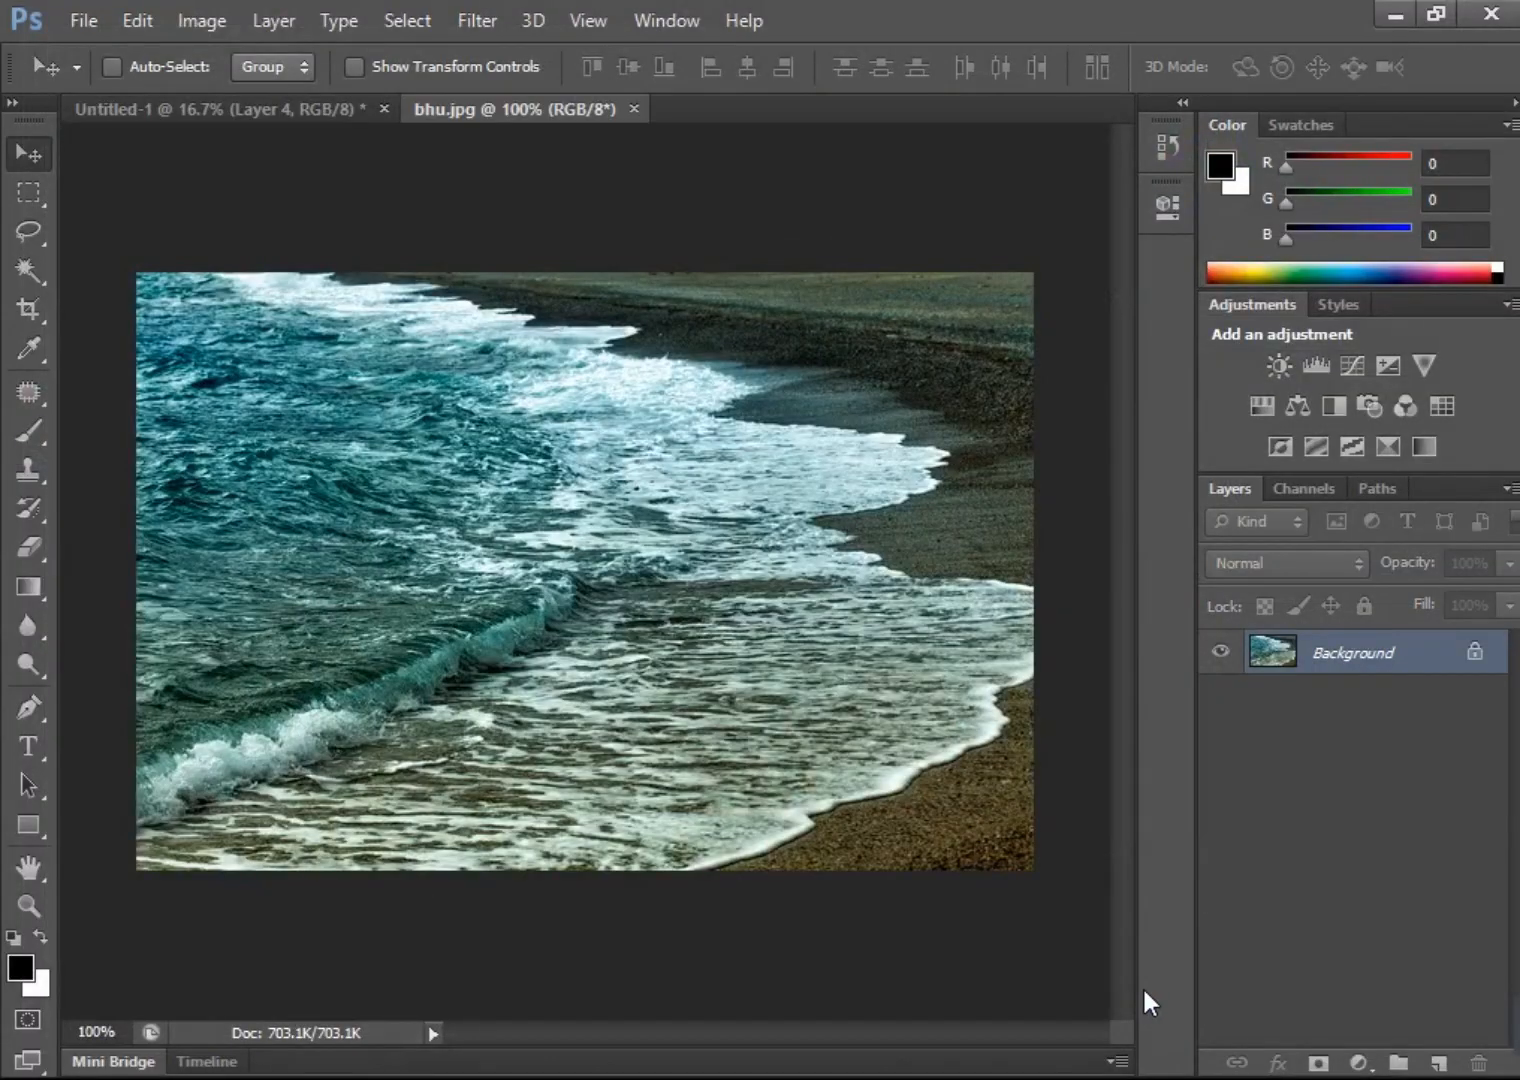
- Convert the beach photo's background to Layer 0 and select the sea with the Quick Selection tool, subtracting stray areas along the shoreline
{"action": "double_click", "coordinate": [1352, 653]}
{"action": "left_click", "coordinate": [1009, 357]}
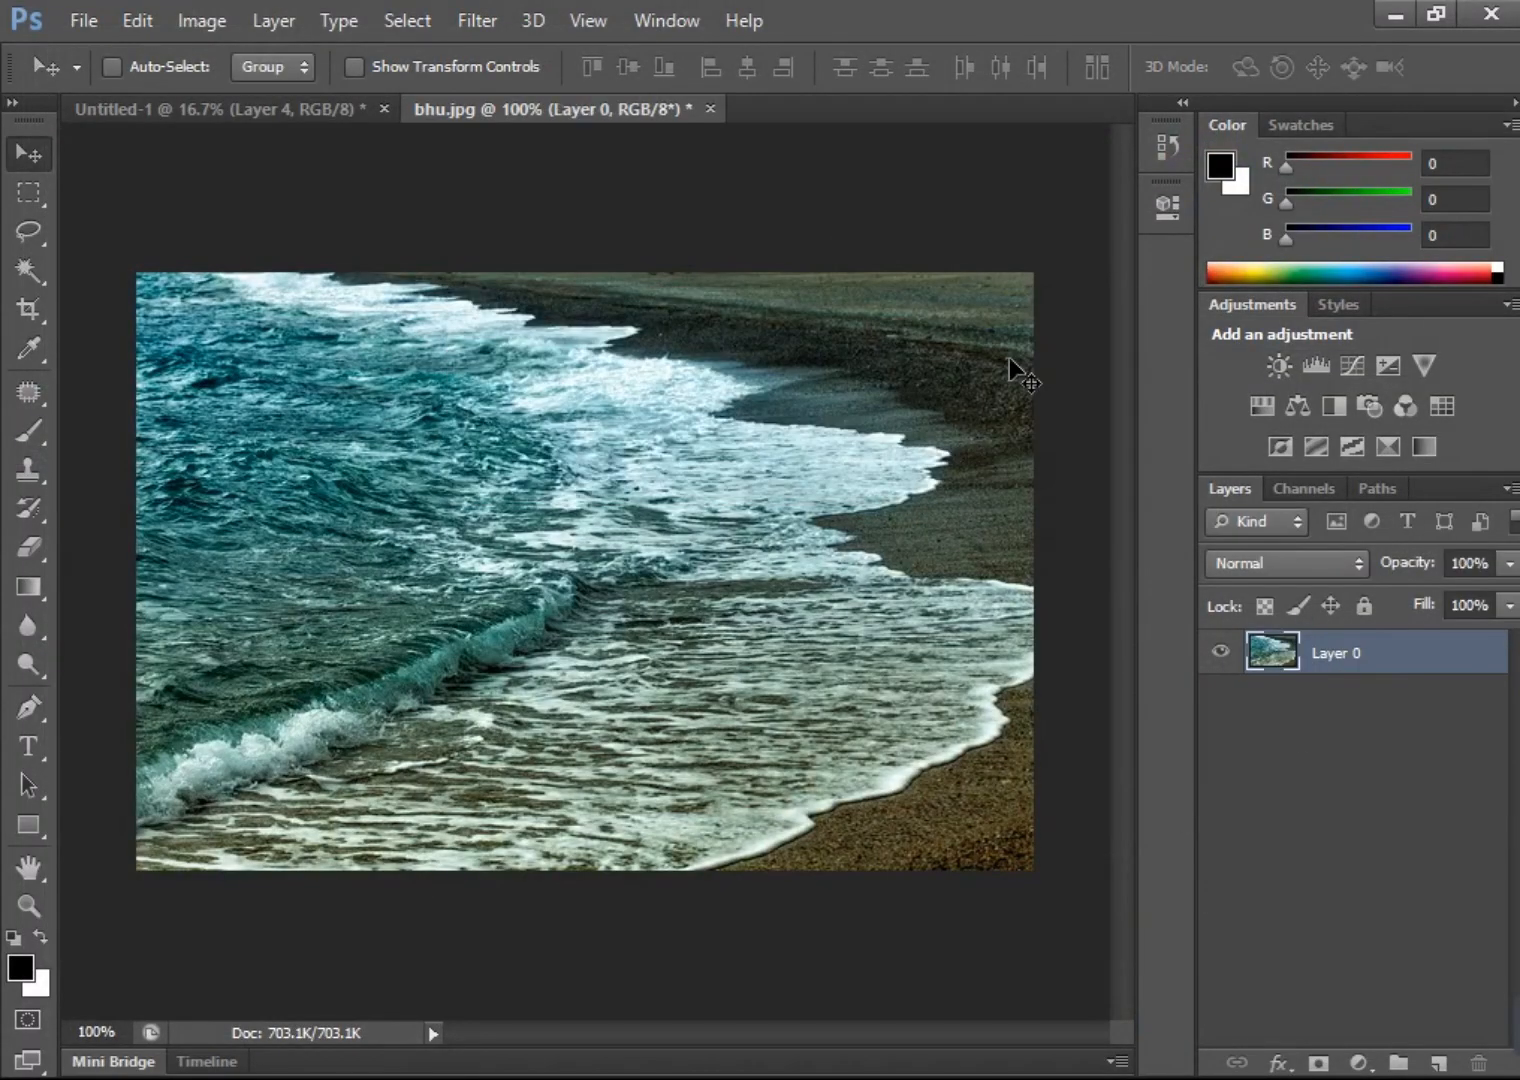
{"action": "left_click", "coordinate": [25, 268]}
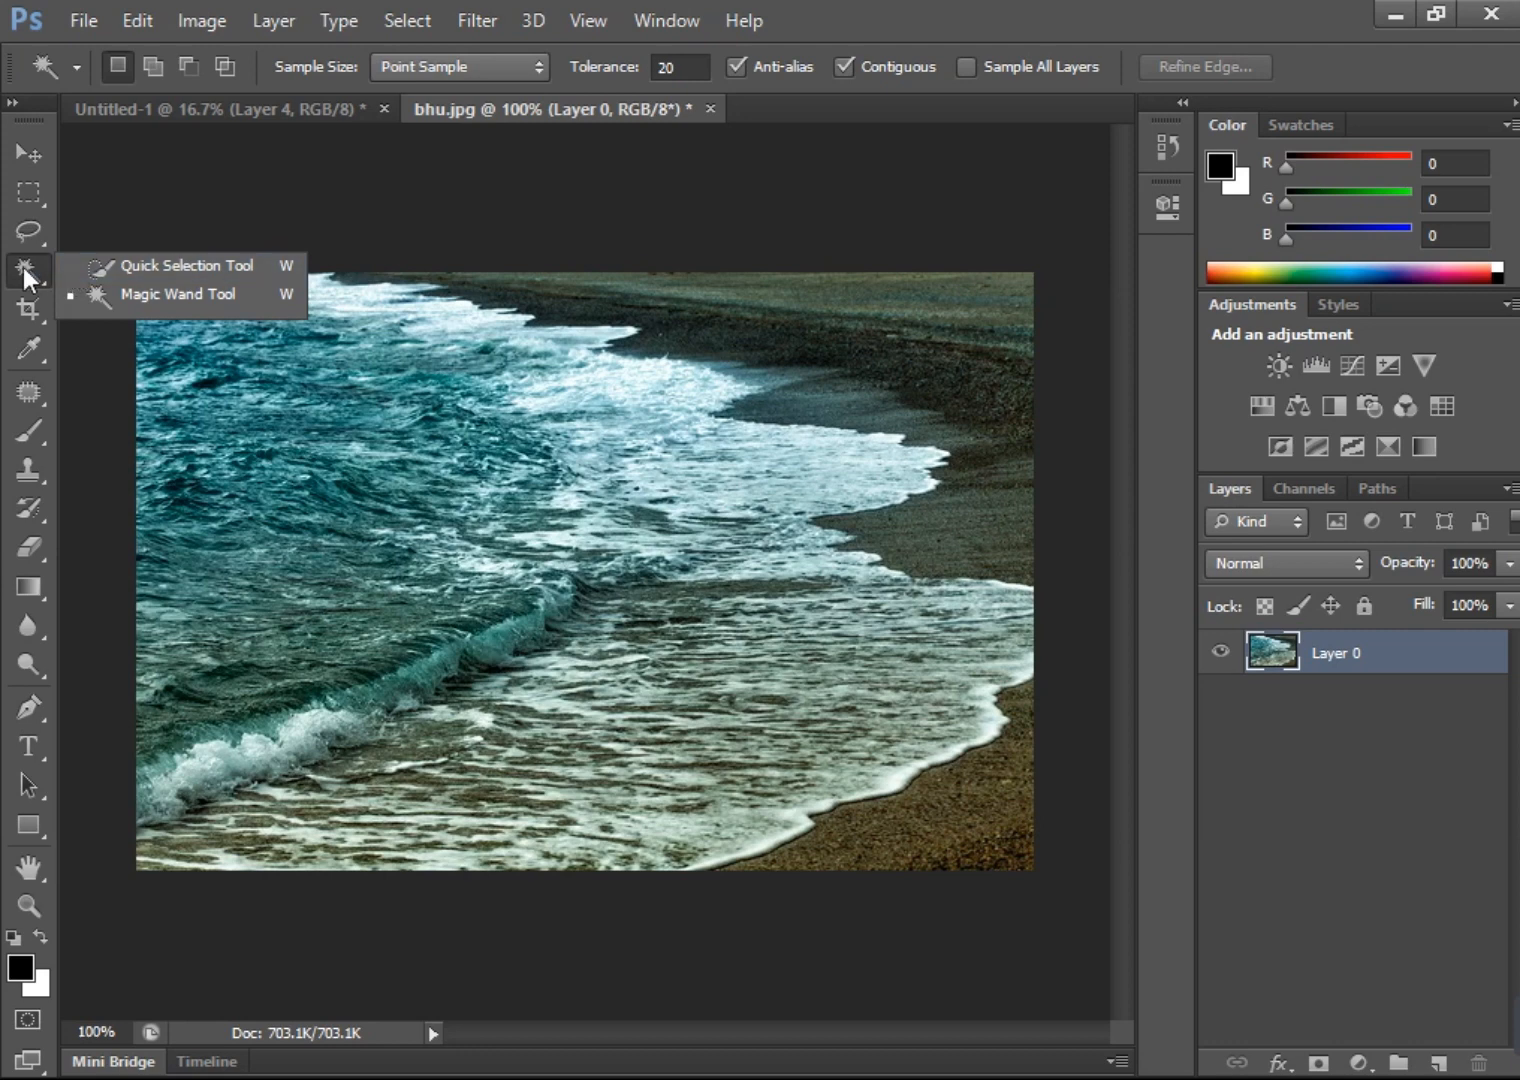
{"action": "left_click", "coordinate": [99, 266]}
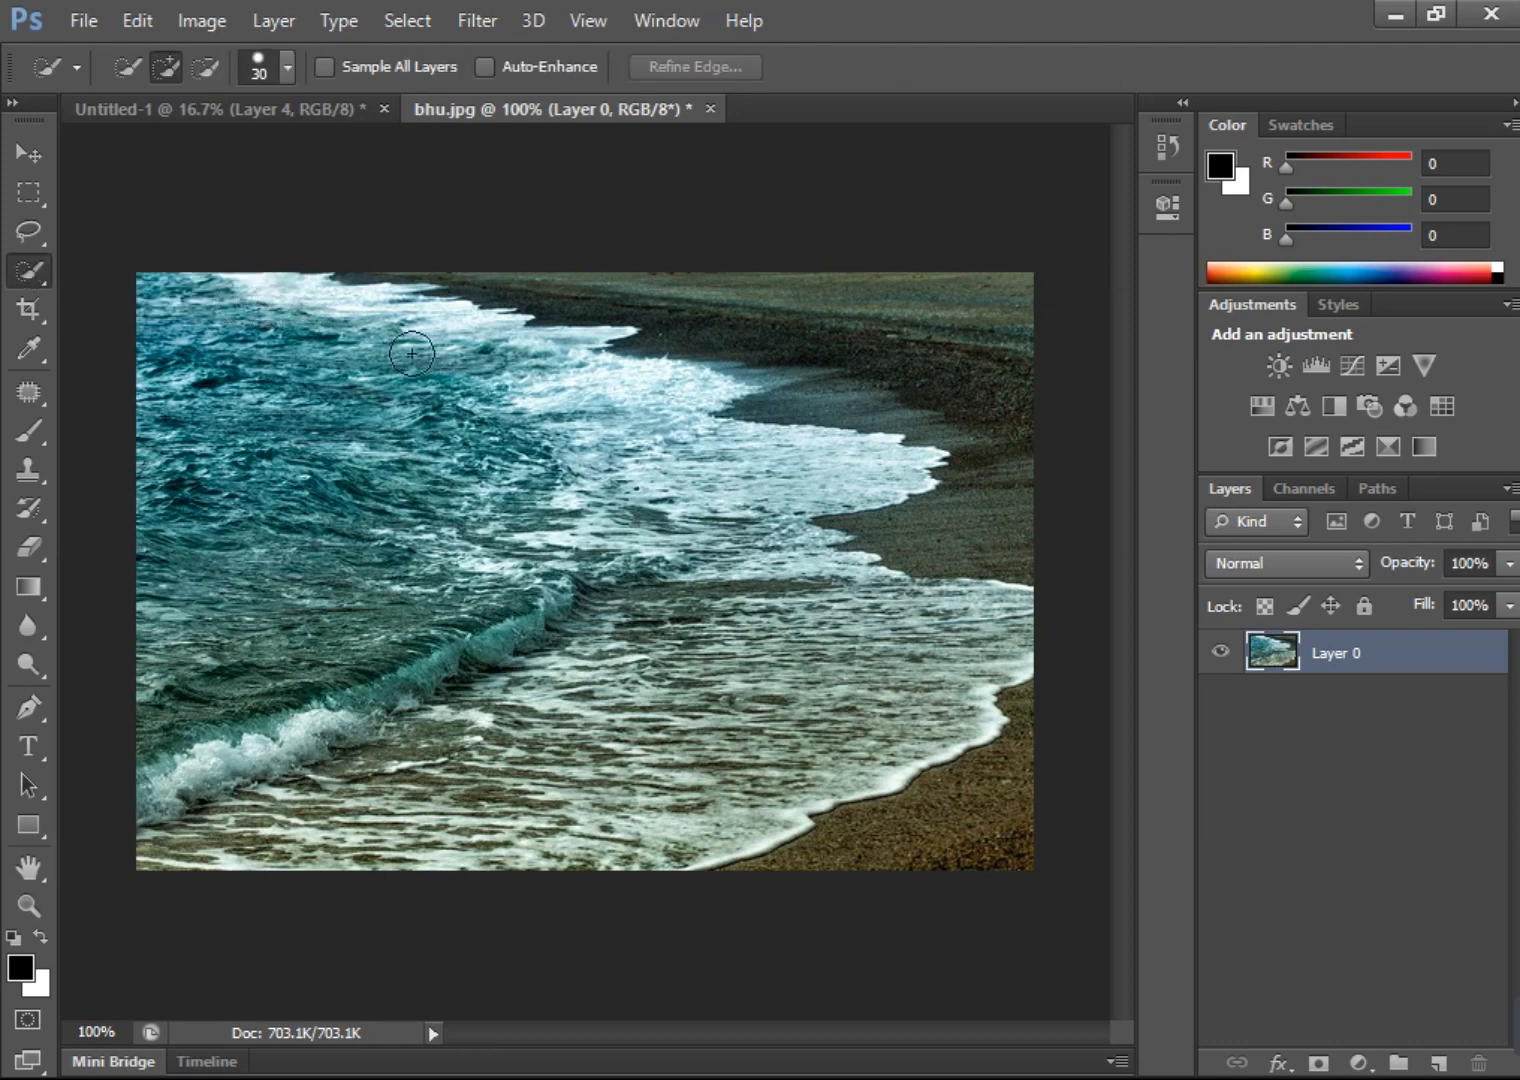
{"action": "mouse_move", "coordinate": [634, 367]}
{"action": "left_mouse_down"}
{"action": "mouse_move", "coordinate": [648, 357]}
{"action": "mouse_move", "coordinate": [170, 440]}
{"action": "mouse_move", "coordinate": [215, 460]}
{"action": "mouse_move", "coordinate": [638, 425]}
{"action": "mouse_move", "coordinate": [866, 461]}
{"action": "mouse_move", "coordinate": [805, 515]}
{"action": "mouse_move", "coordinate": [795, 570]}
{"action": "mouse_move", "coordinate": [845, 595]}
{"action": "mouse_move", "coordinate": [722, 605]}
{"action": "mouse_move", "coordinate": [675, 585]}
{"action": "mouse_move", "coordinate": [740, 486]}
{"action": "mouse_move", "coordinate": [590, 539]}
{"action": "mouse_move", "coordinate": [530, 505]}
{"action": "mouse_move", "coordinate": [462, 540]}
{"action": "mouse_move", "coordinate": [191, 546]}
{"action": "mouse_move", "coordinate": [190, 605]}
{"action": "mouse_move", "coordinate": [665, 576]}
{"action": "mouse_move", "coordinate": [498, 615]}
{"action": "mouse_move", "coordinate": [470, 640]}
{"action": "left_mouse_up"}
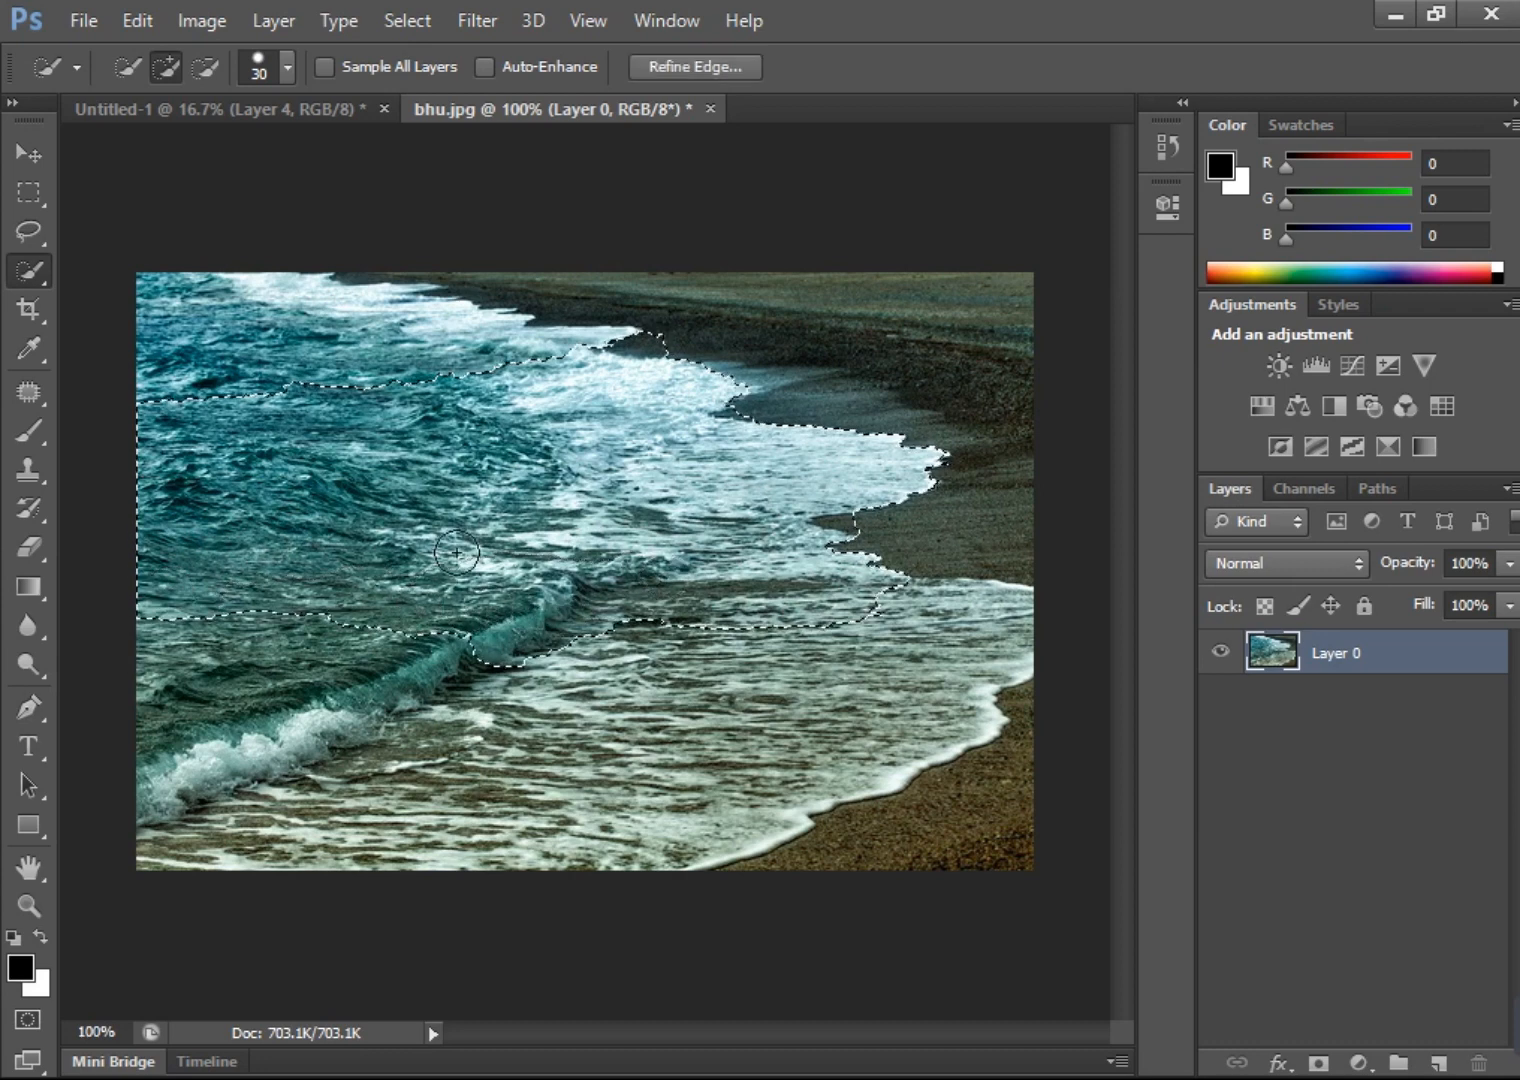
{"action": "left_click", "coordinate": [205, 67]}
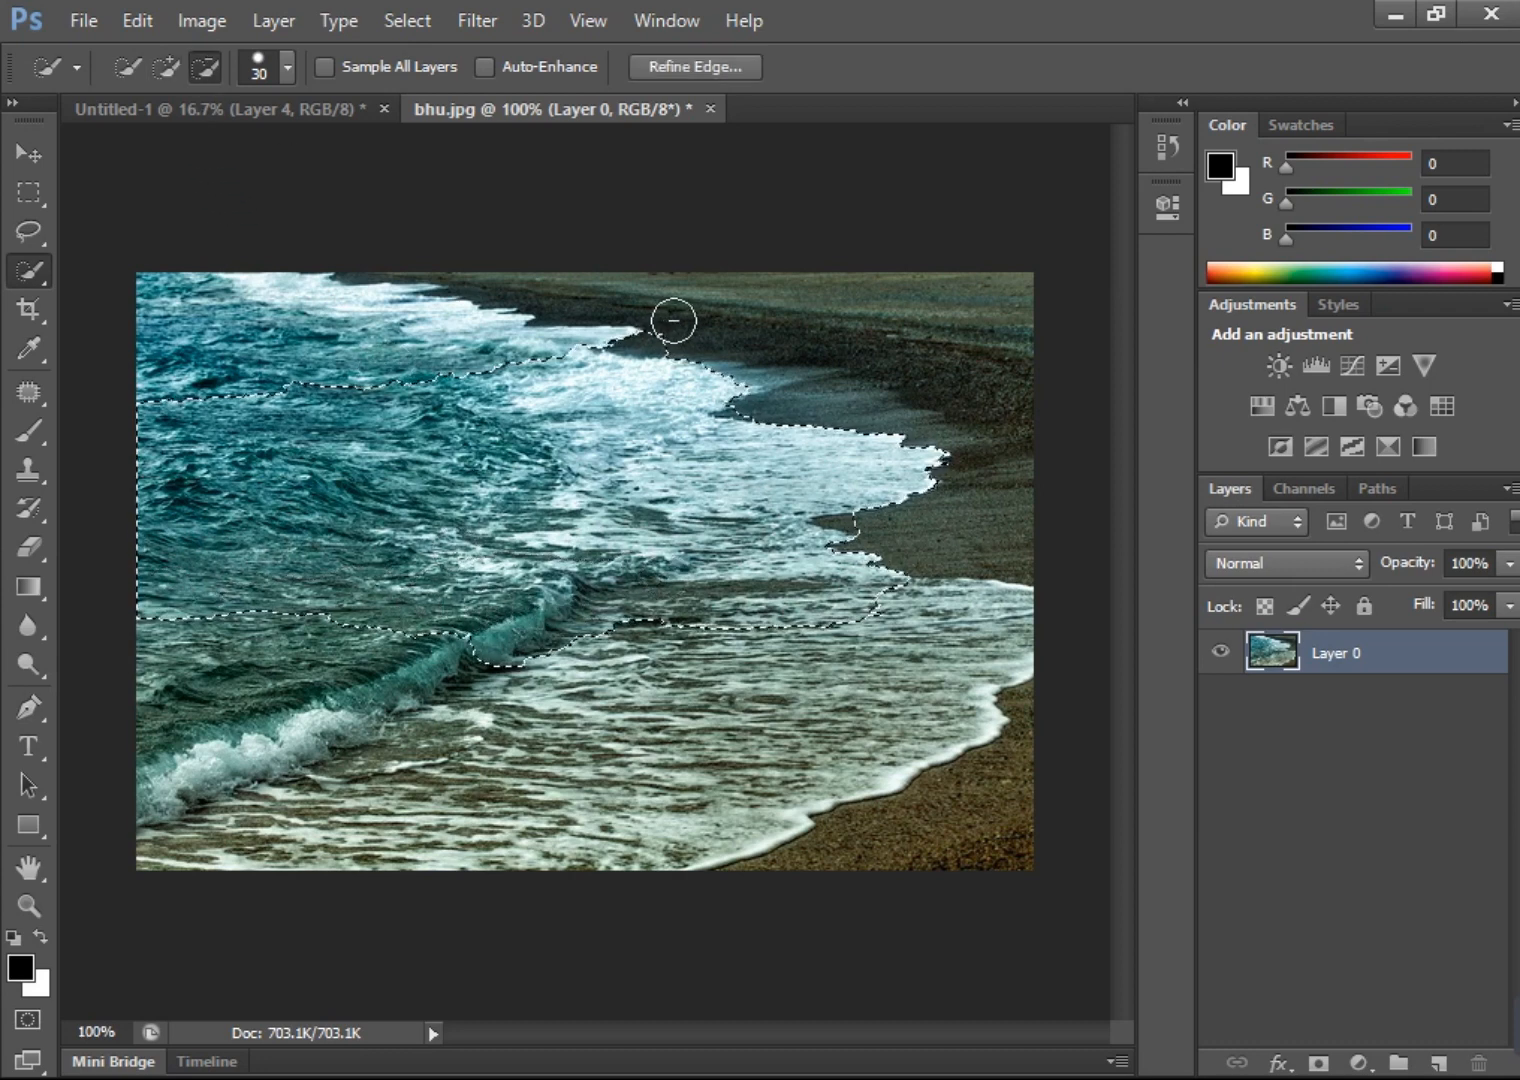
{"action": "mouse_move", "coordinate": [673, 320]}
{"action": "left_mouse_down"}
{"action": "mouse_move", "coordinate": [626, 332]}
{"action": "mouse_move", "coordinate": [666, 338]}
{"action": "left_mouse_up"}
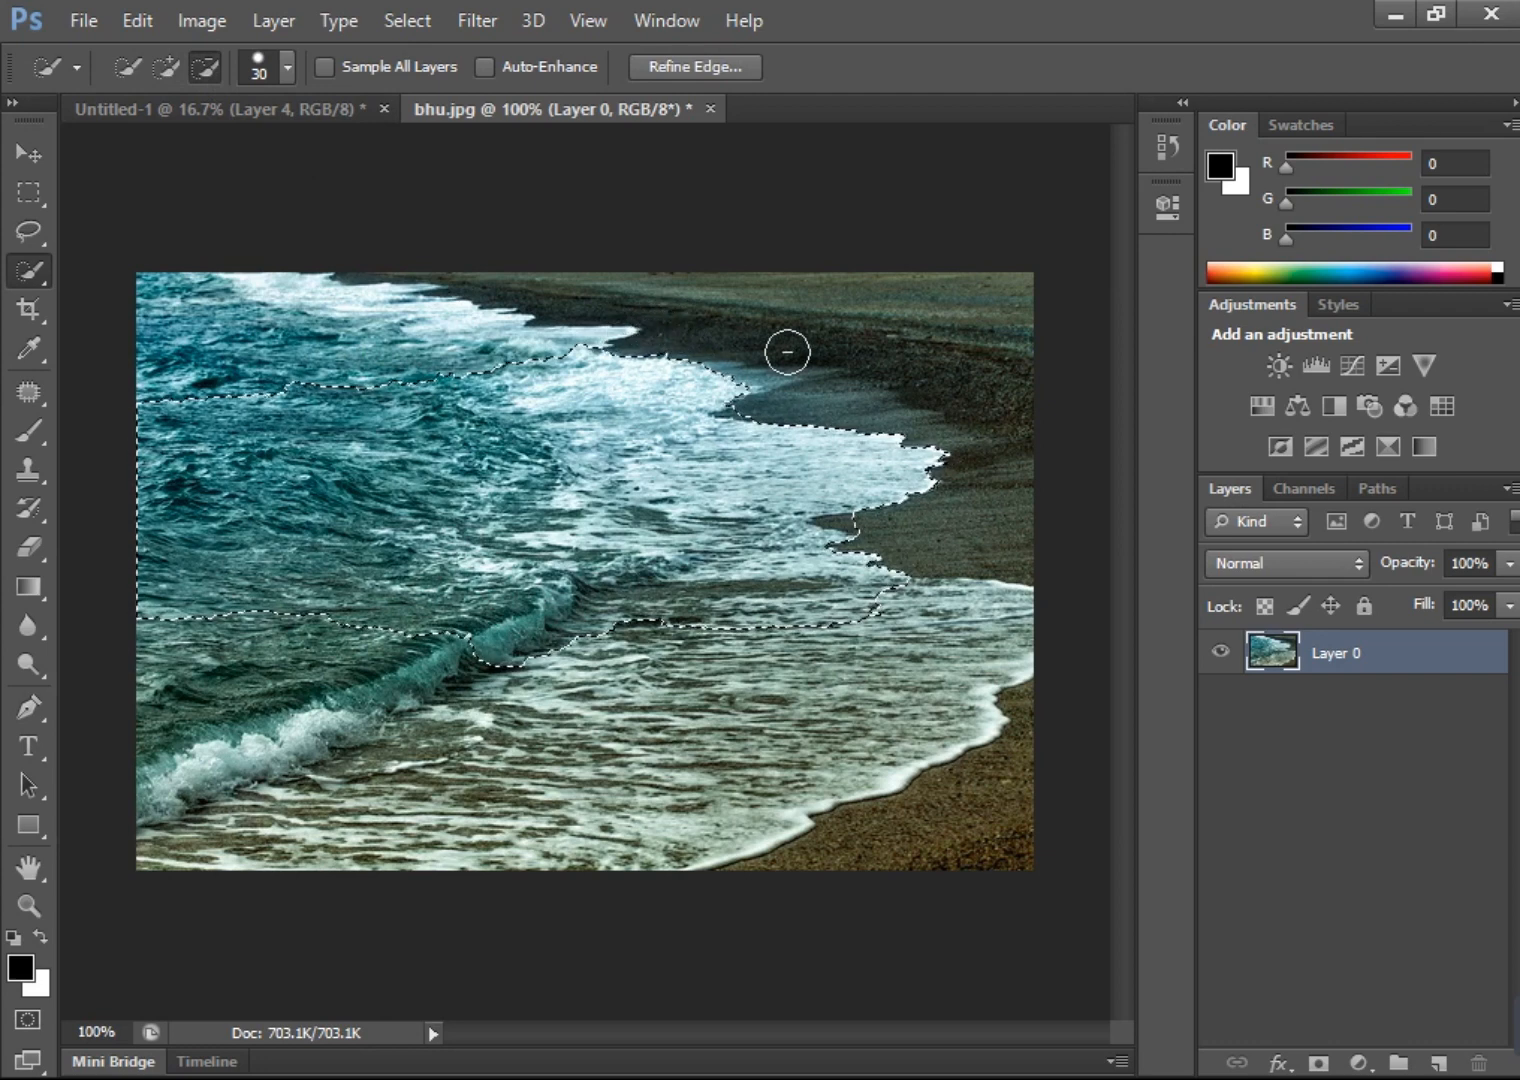
{"action": "mouse_move", "coordinate": [878, 511]}
{"action": "left_mouse_down"}
{"action": "mouse_move", "coordinate": [825, 512]}
{"action": "mouse_move", "coordinate": [872, 509]}
{"action": "left_mouse_up"}
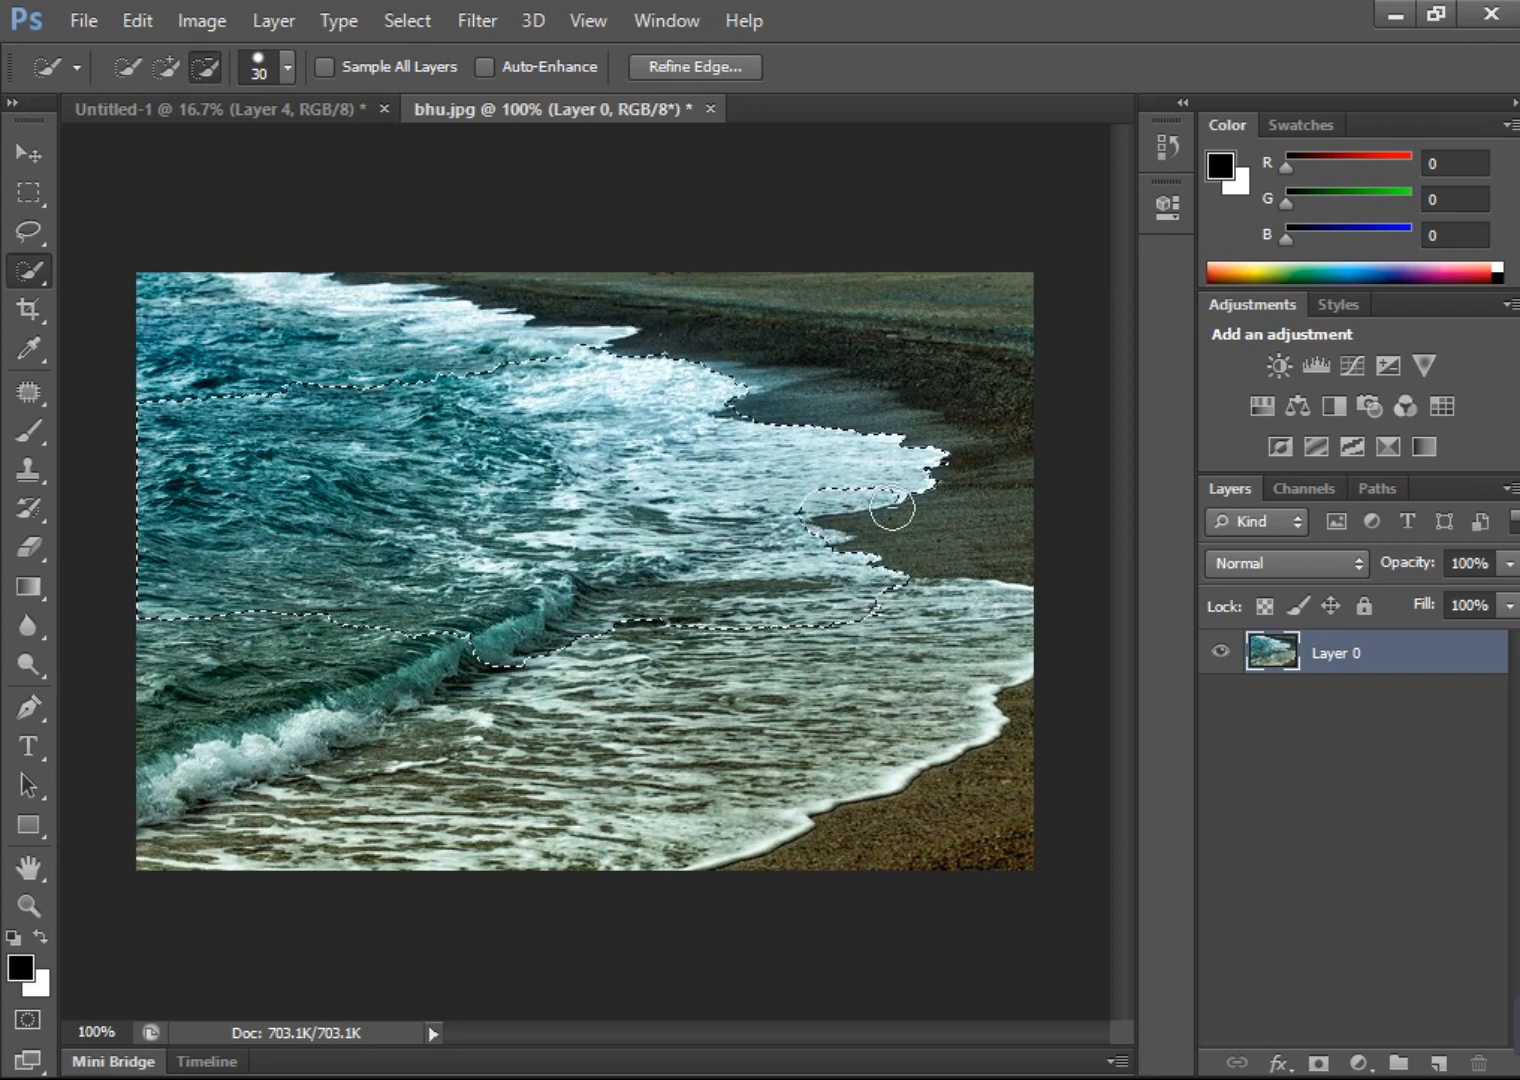
{"action": "left_click", "coordinate": [730, 405]}
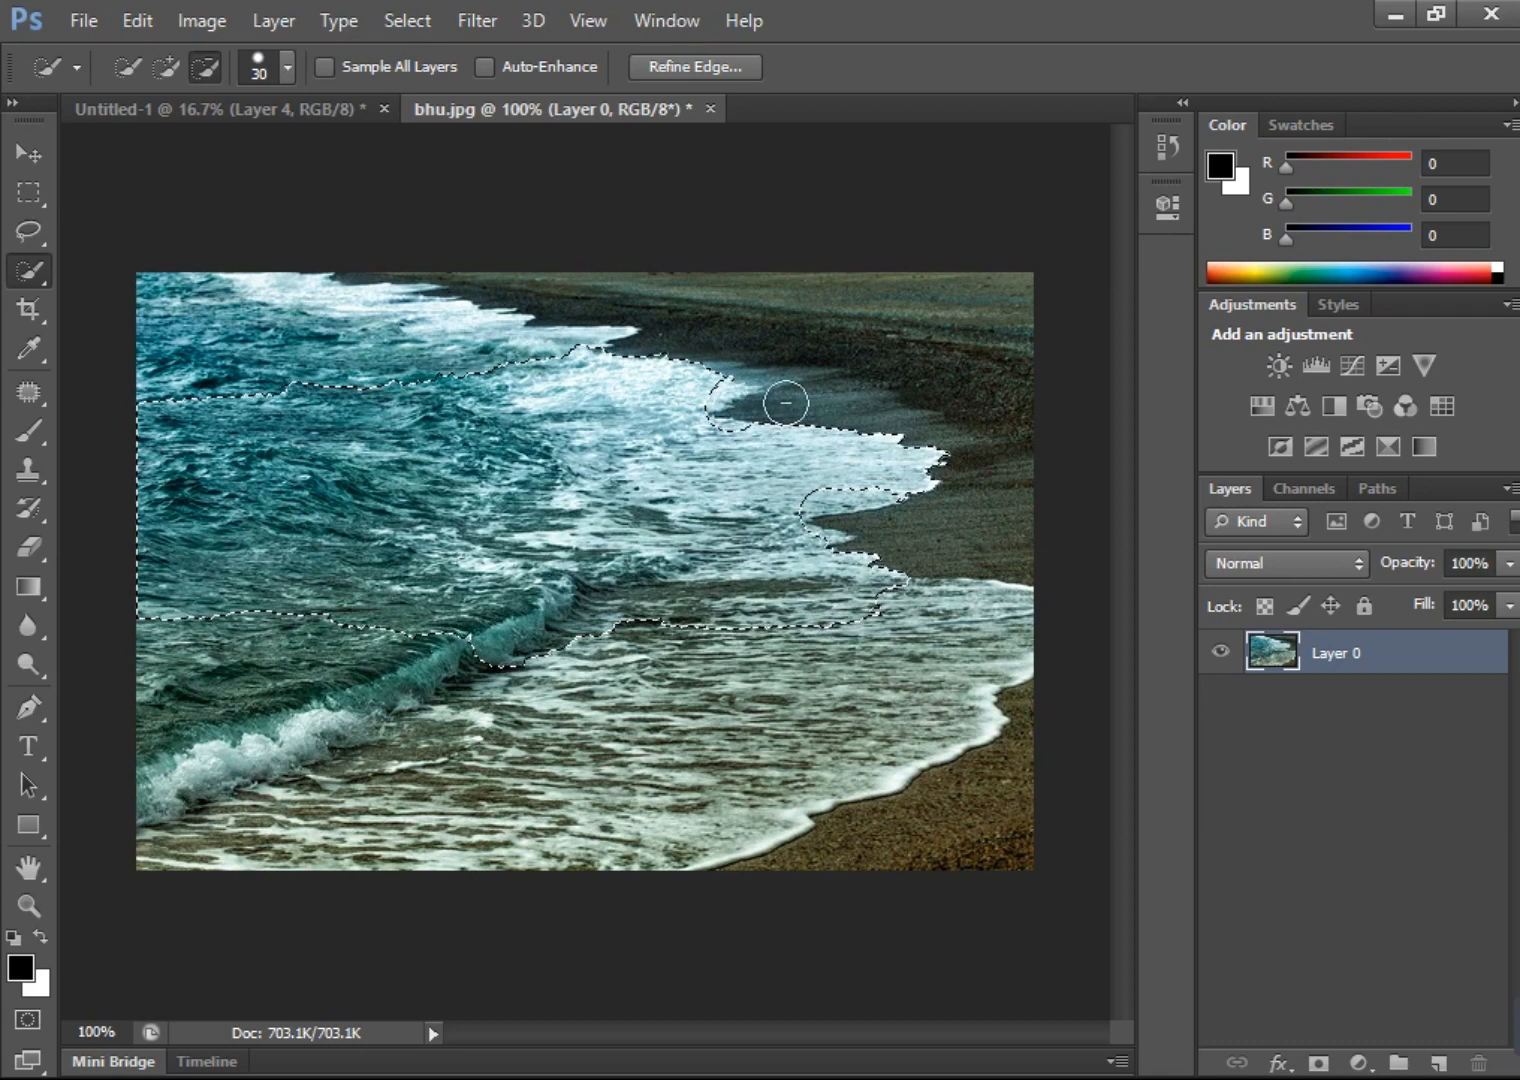
- Try to copy the selected sea area into Untitled-1, and close bhu.jpg without saving
{"action": "left_click", "coordinate": [29, 153]}
{"action": "left_click_drag", "start_coordinate": [516, 456], "coordinate": [568, 432]}
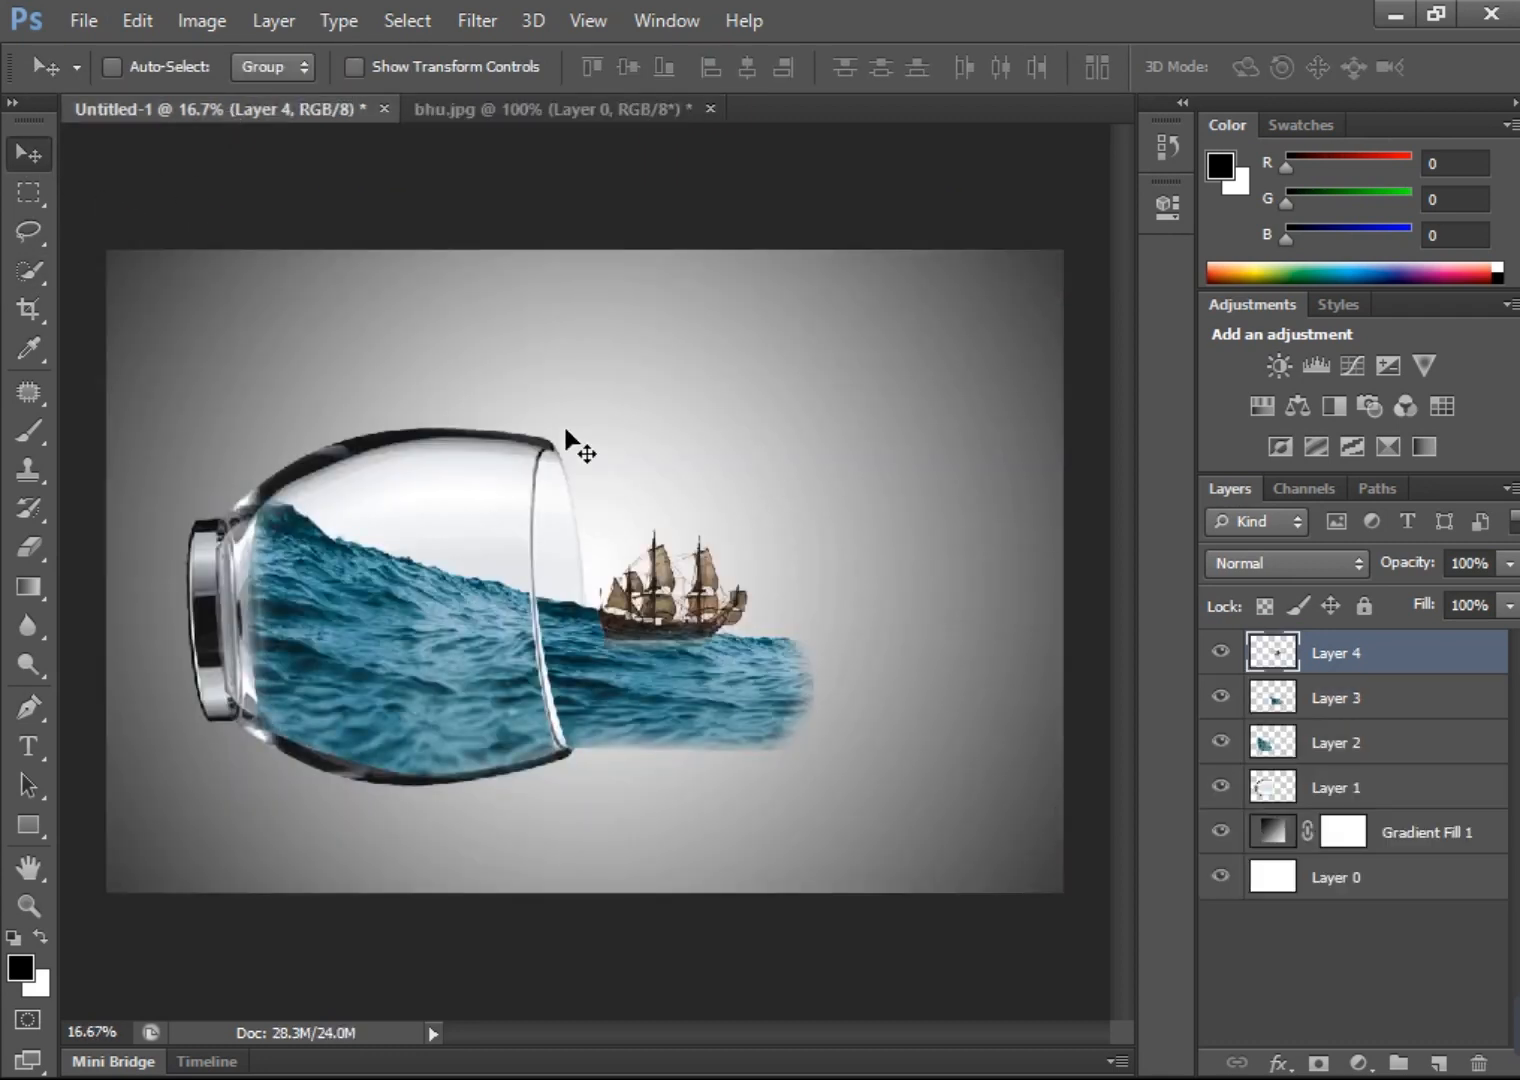
{"action": "left_click", "coordinate": [708, 108]}
{"action": "left_click", "coordinate": [768, 437]}
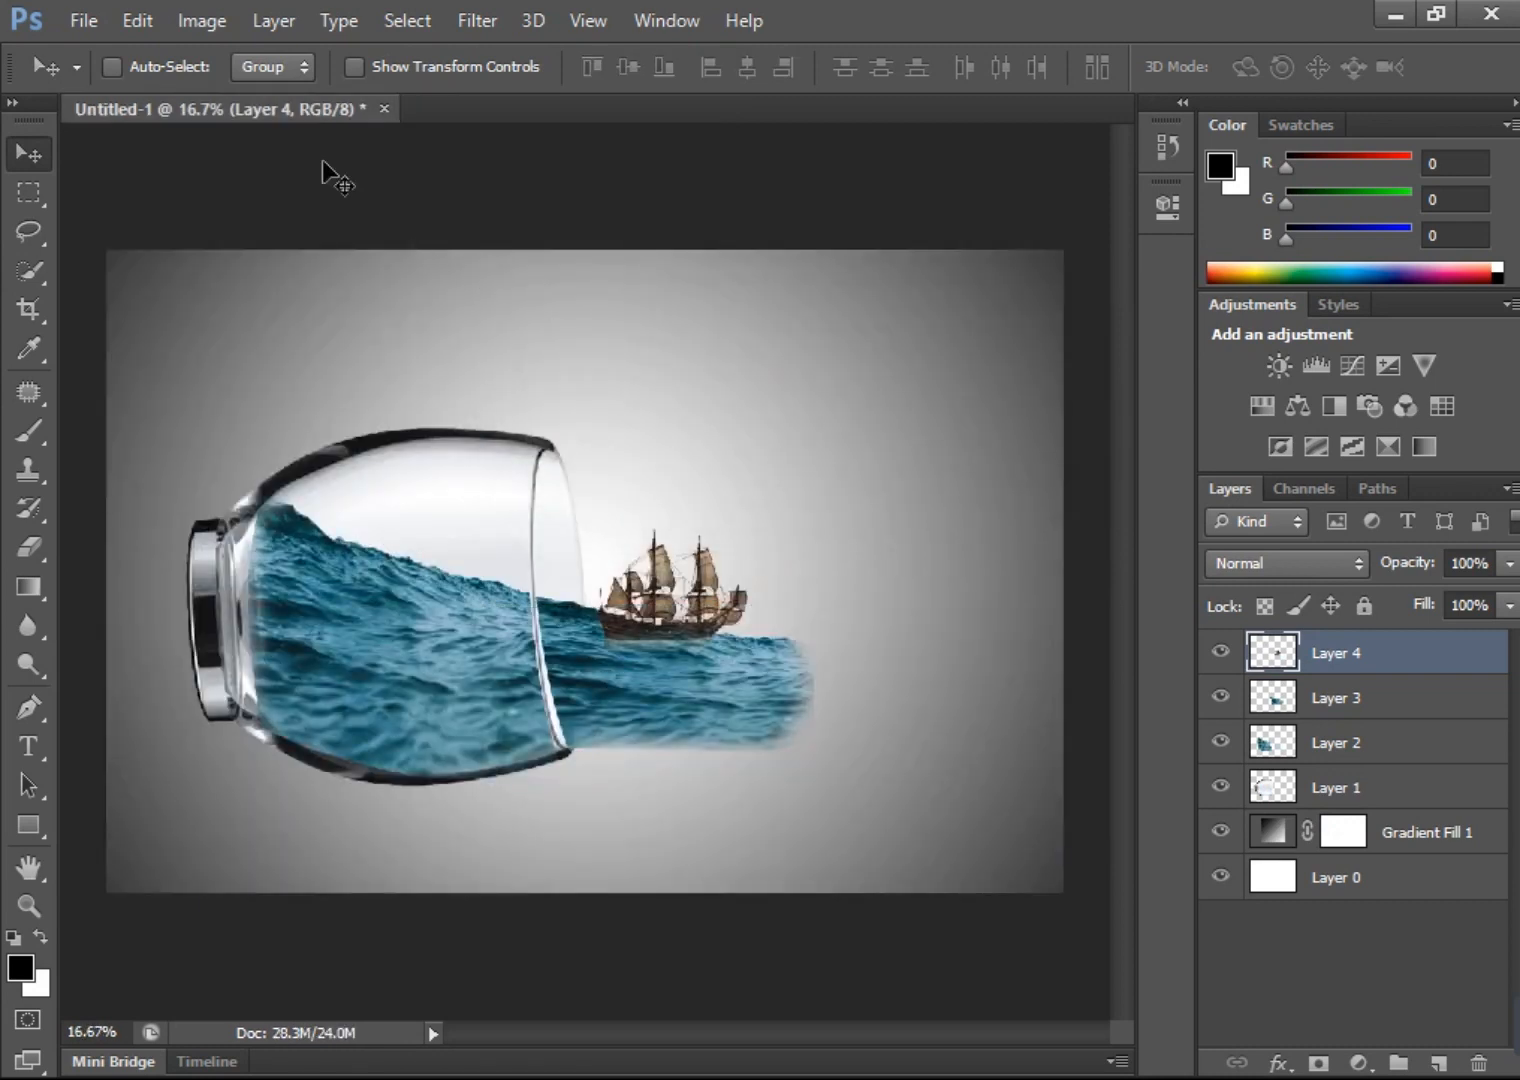
- Open Waterfall.png and copy the waterfall into Untitled-1 at the outer end of the water
{"action": "left_click", "coordinate": [77, 23]}
{"action": "left_click", "coordinate": [96, 75]}
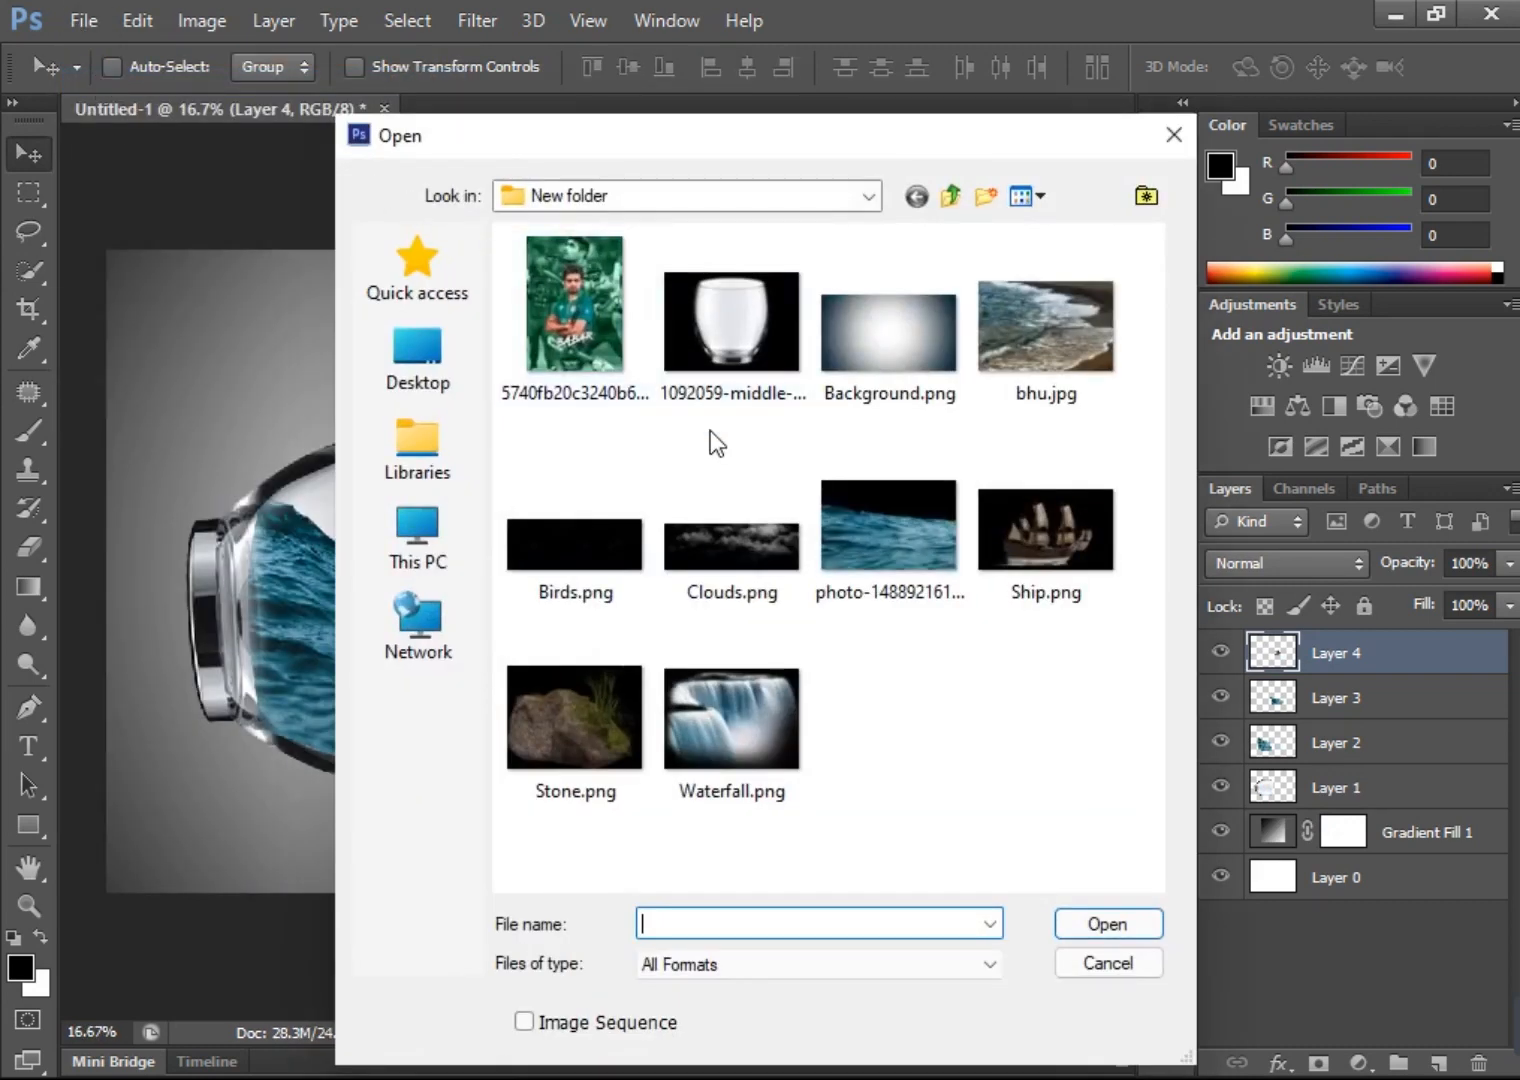
{"action": "double_click", "coordinate": [735, 722]}
{"action": "left_click_drag", "start_coordinate": [628, 526], "coordinate": [803, 685]}
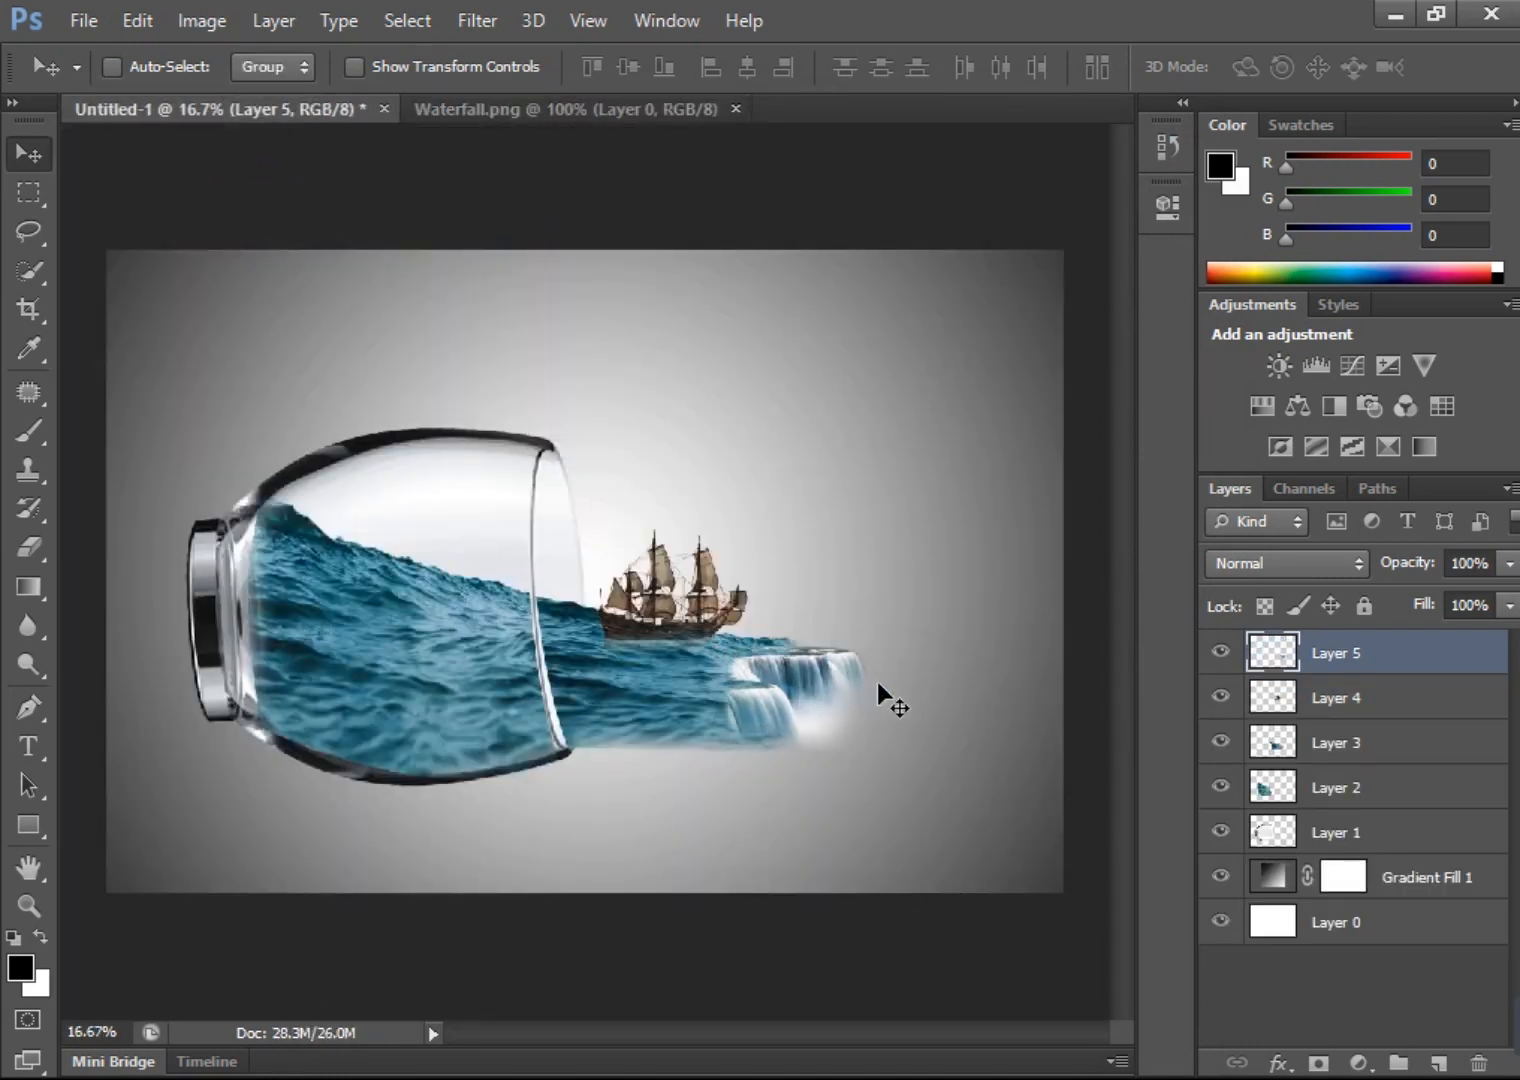
- Enlarge the waterfall to about 136% width and 216% height, and align it with the outer end of the water
{"action": "key", "text": "ctrl+t"}
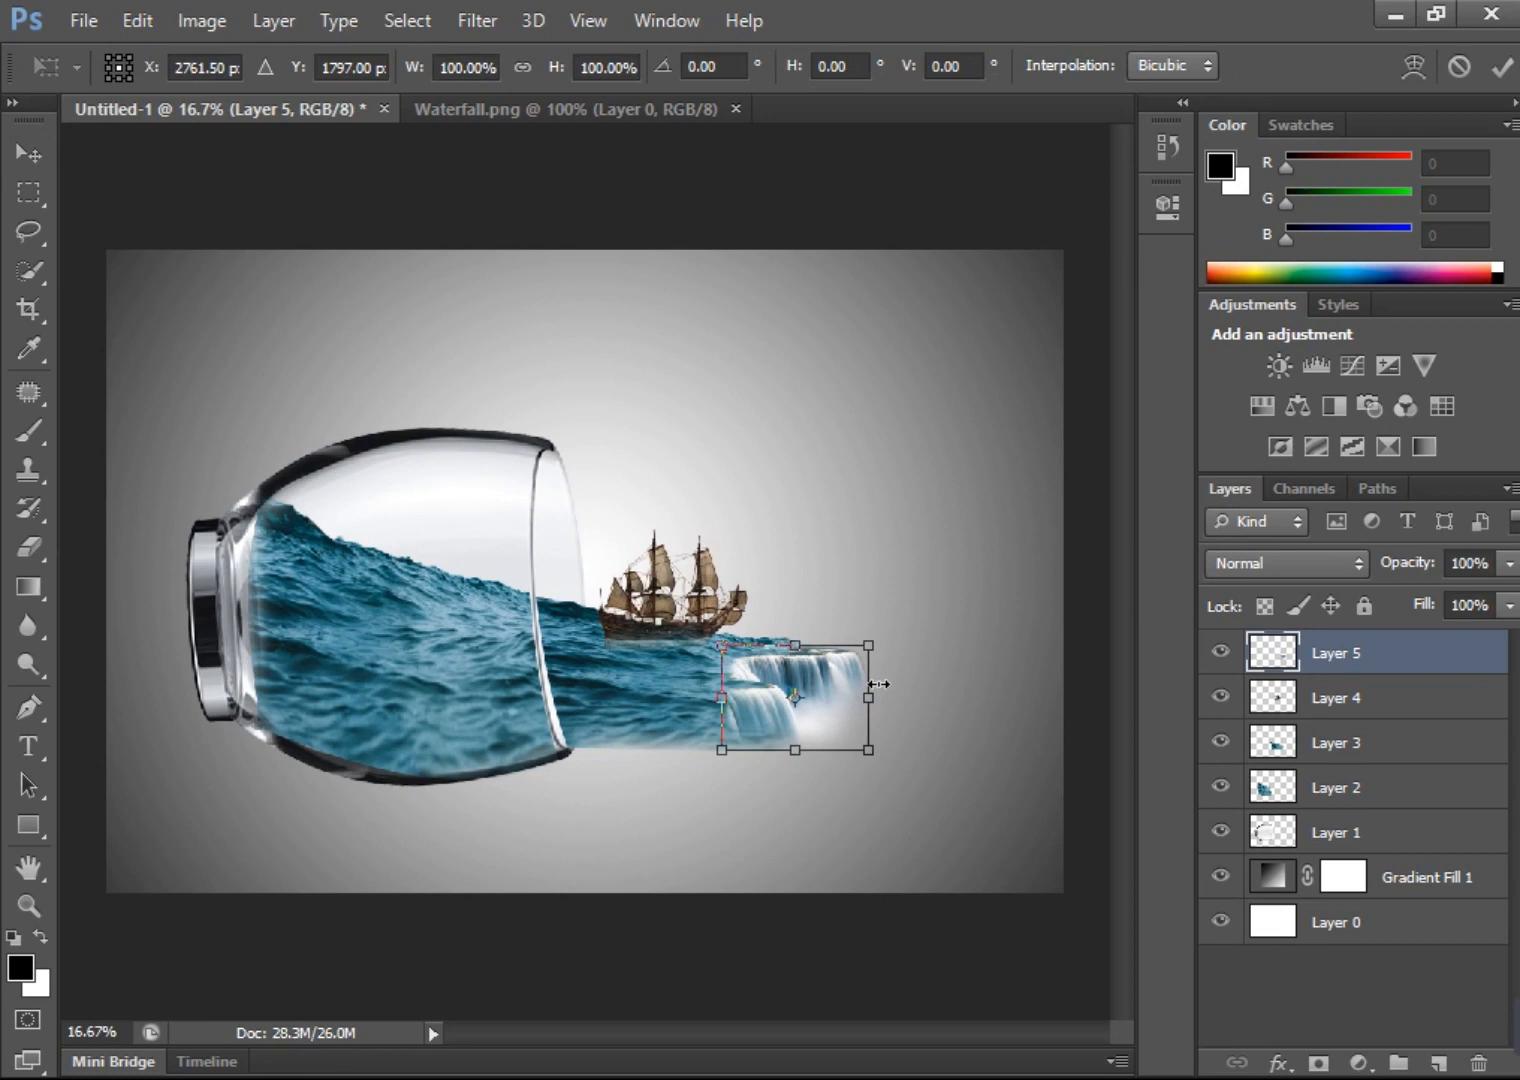
{"action": "left_click_drag", "start_coordinate": [711, 758], "coordinate": [698, 793]}
{"action": "left_click_drag", "start_coordinate": [868, 787], "coordinate": [906, 873]}
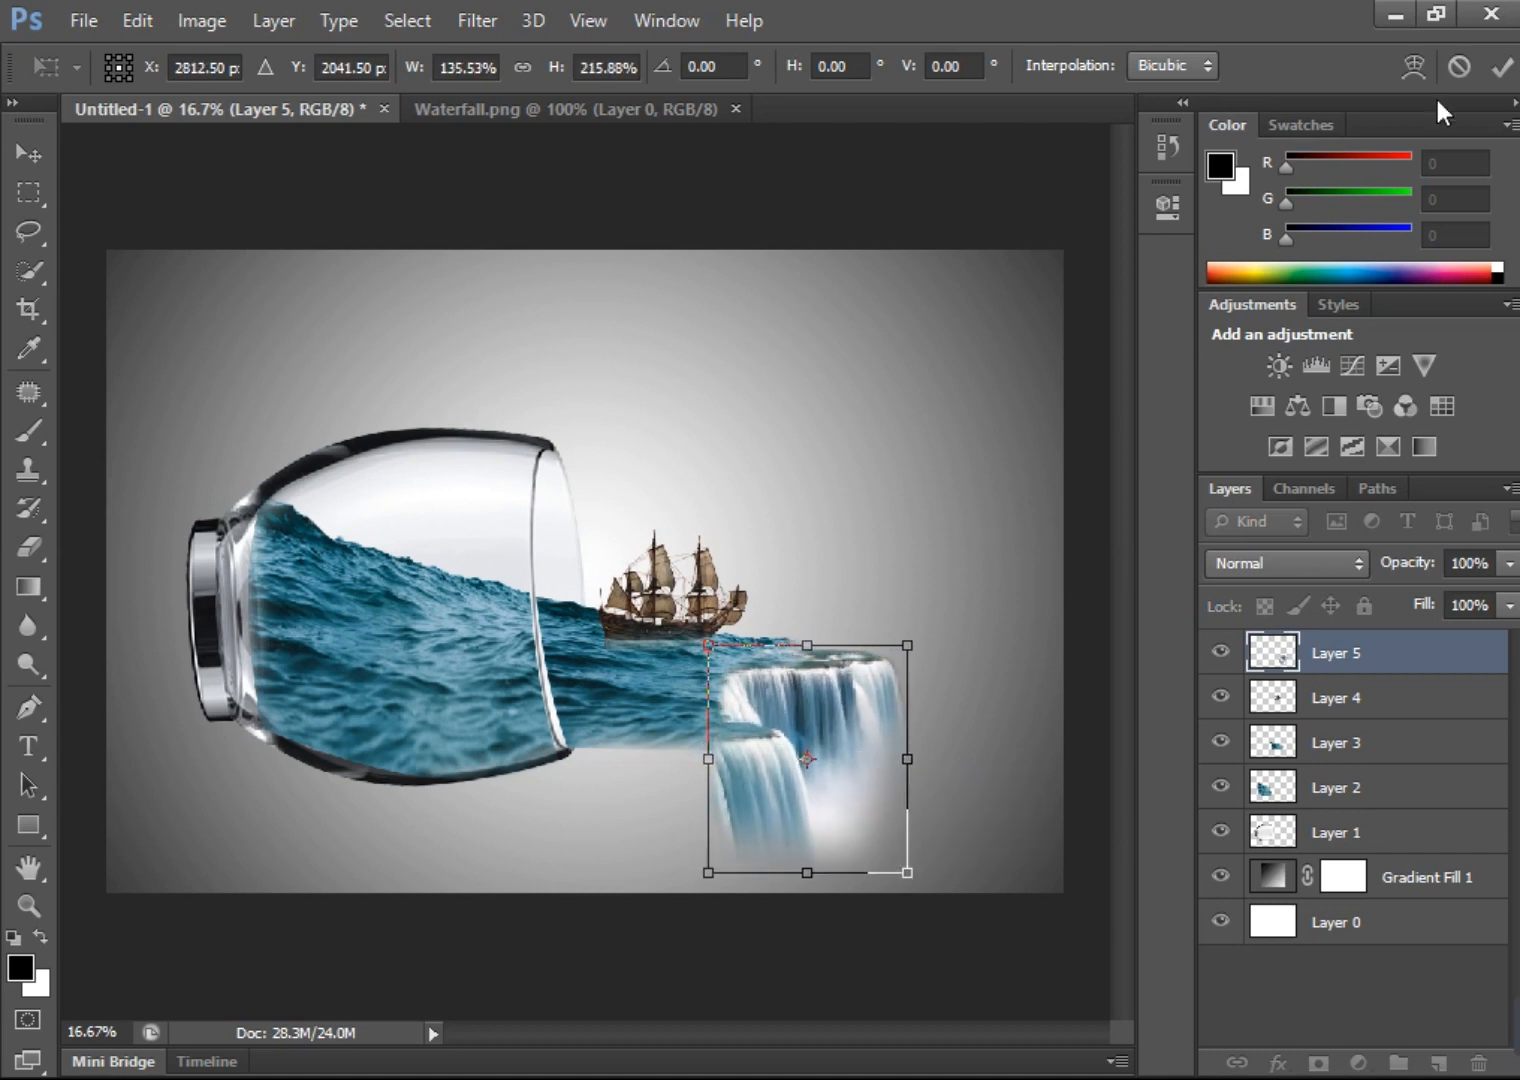
{"action": "left_click", "coordinate": [1501, 66]}
{"action": "left_click_drag", "start_coordinate": [821, 688], "coordinate": [811, 683]}
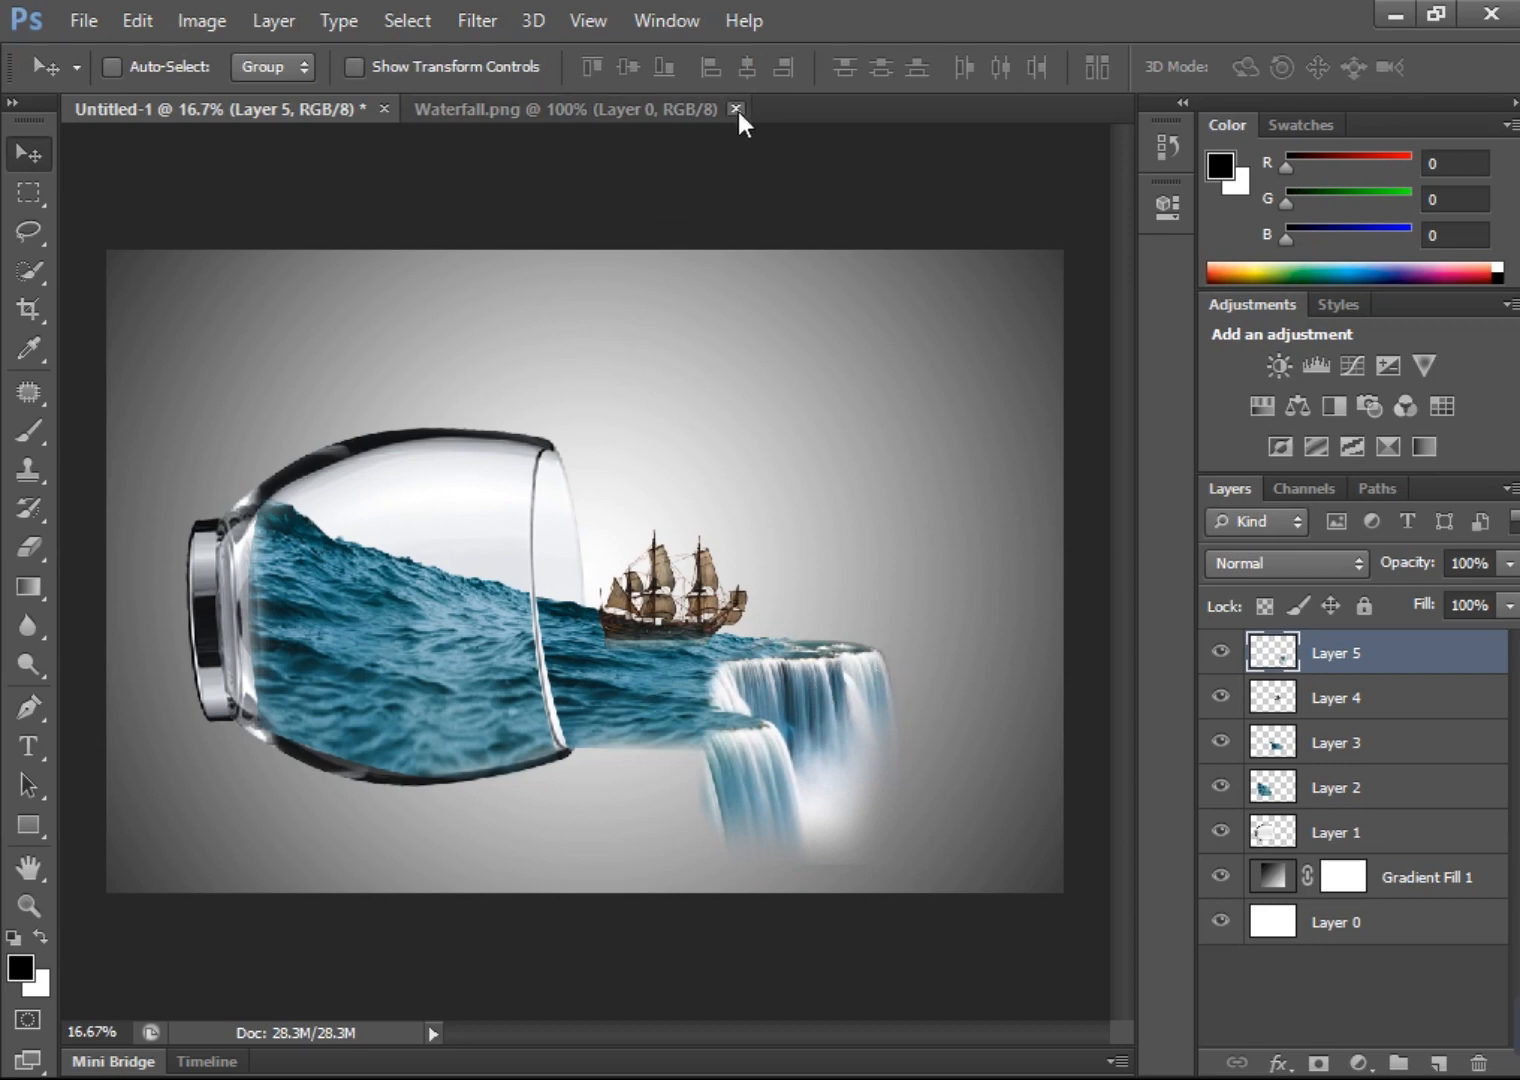
- Open Stone.png and copy the stone into Untitled-1 over the lower part of the glass
{"action": "left_click", "coordinate": [72, 19]}
{"action": "left_click", "coordinate": [89, 80]}
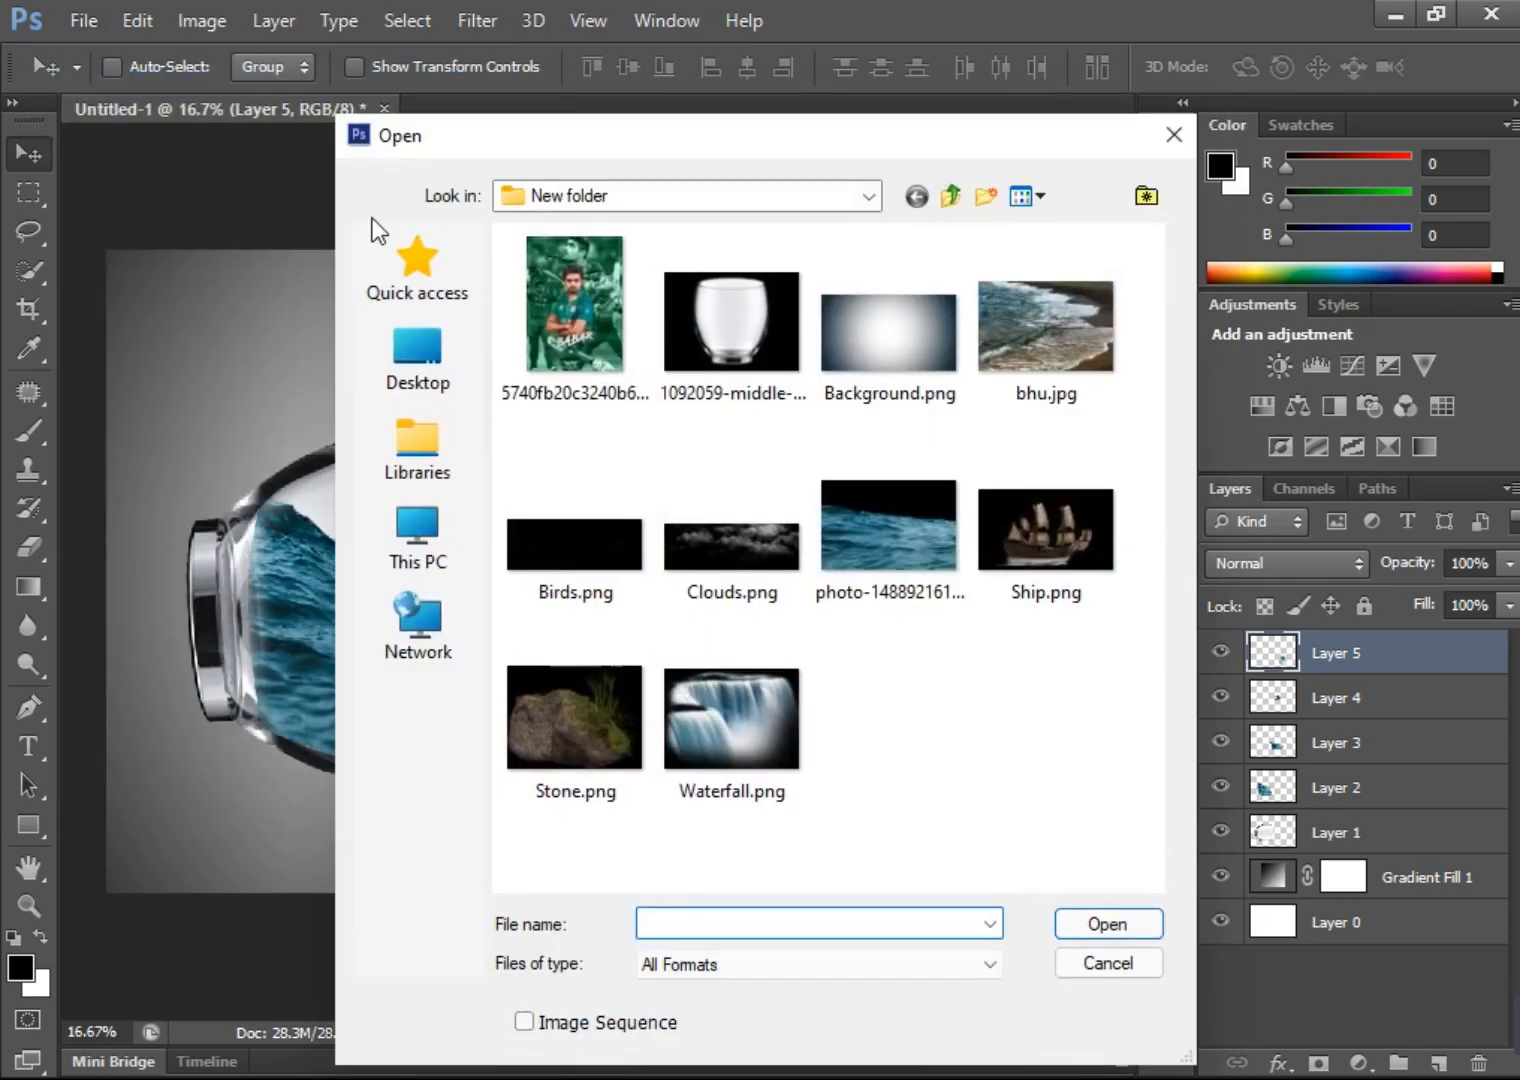
{"action": "left_click", "coordinate": [569, 705]}
{"action": "double_click", "coordinate": [569, 705]}
{"action": "left_click_drag", "start_coordinate": [612, 650], "coordinate": [297, 190]}
{"action": "left_click_drag", "start_coordinate": [553, 783], "coordinate": [555, 753]}
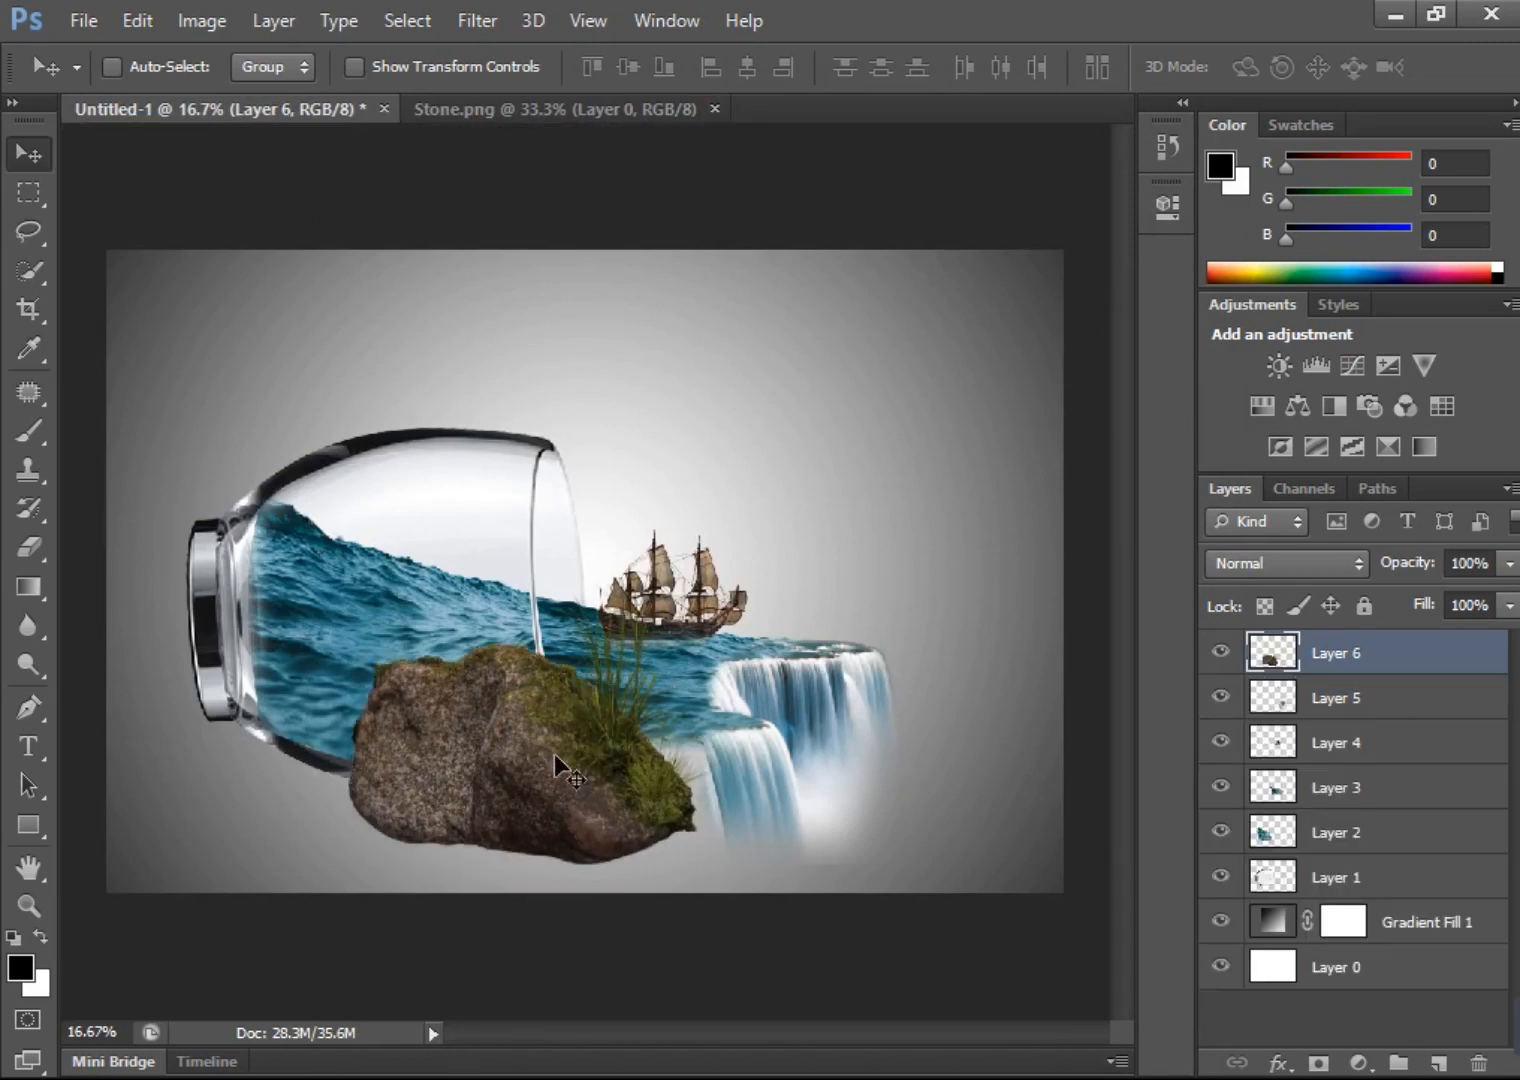
- Scale the stone down proportionally to about 37.5%
{"action": "key", "text": "ctrl+t"}
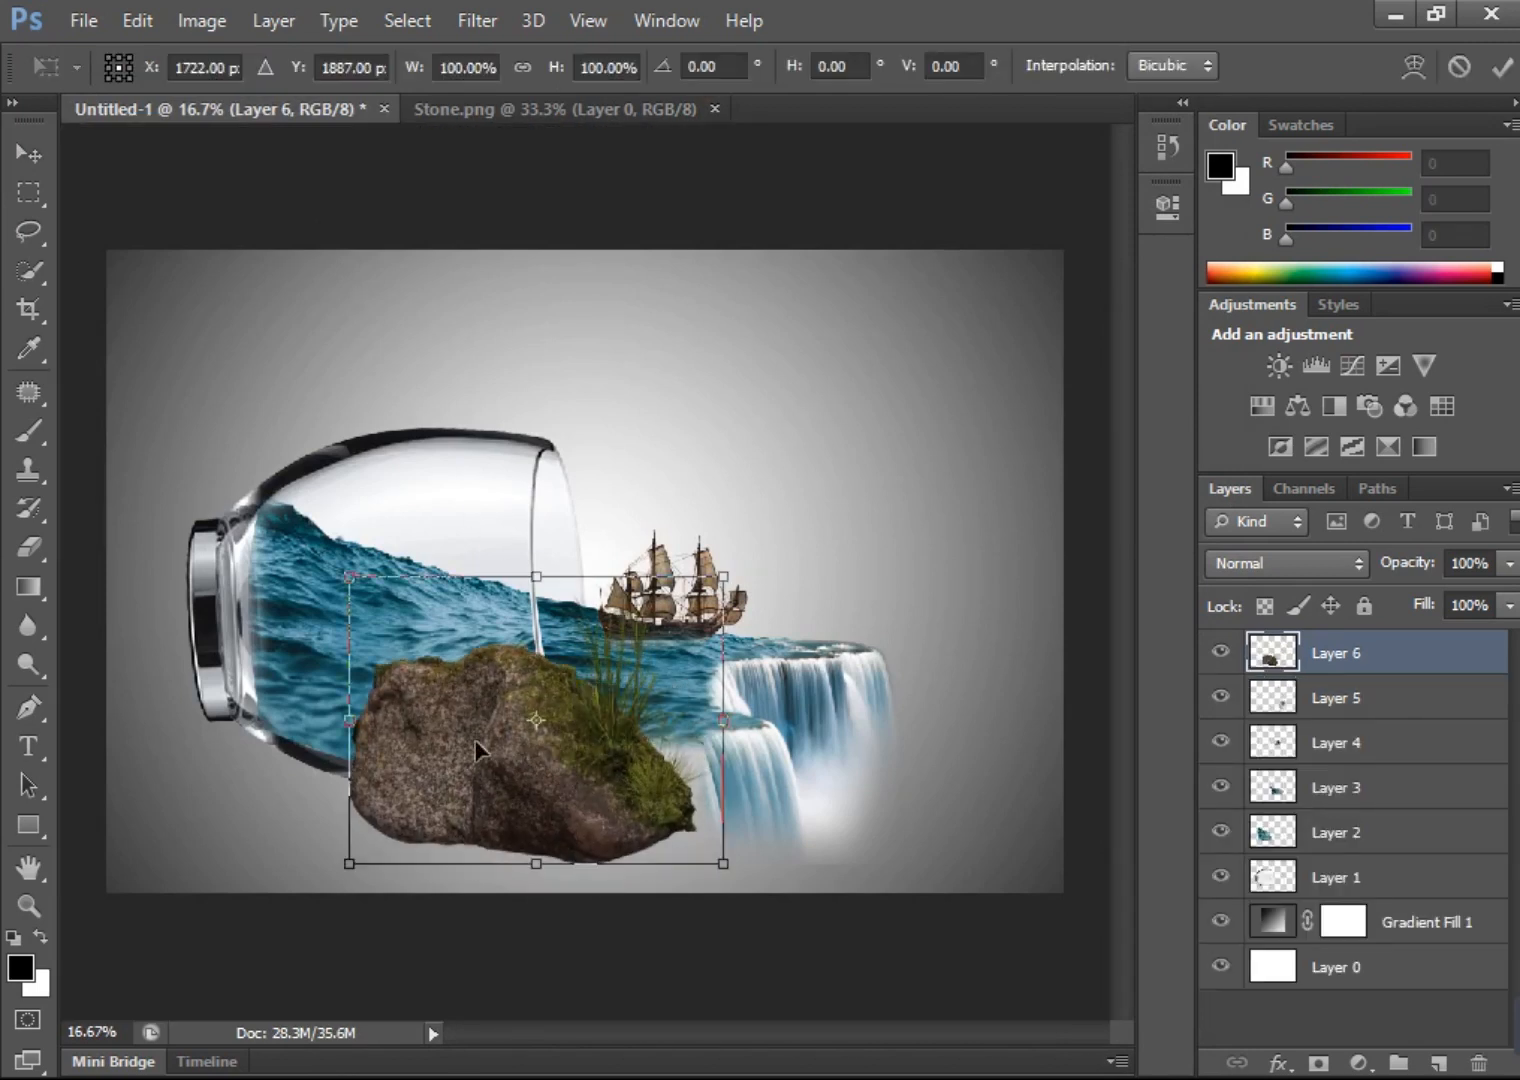
{"action": "left_click_drag", "start_coordinate": [343, 573], "coordinate": [554, 781]}
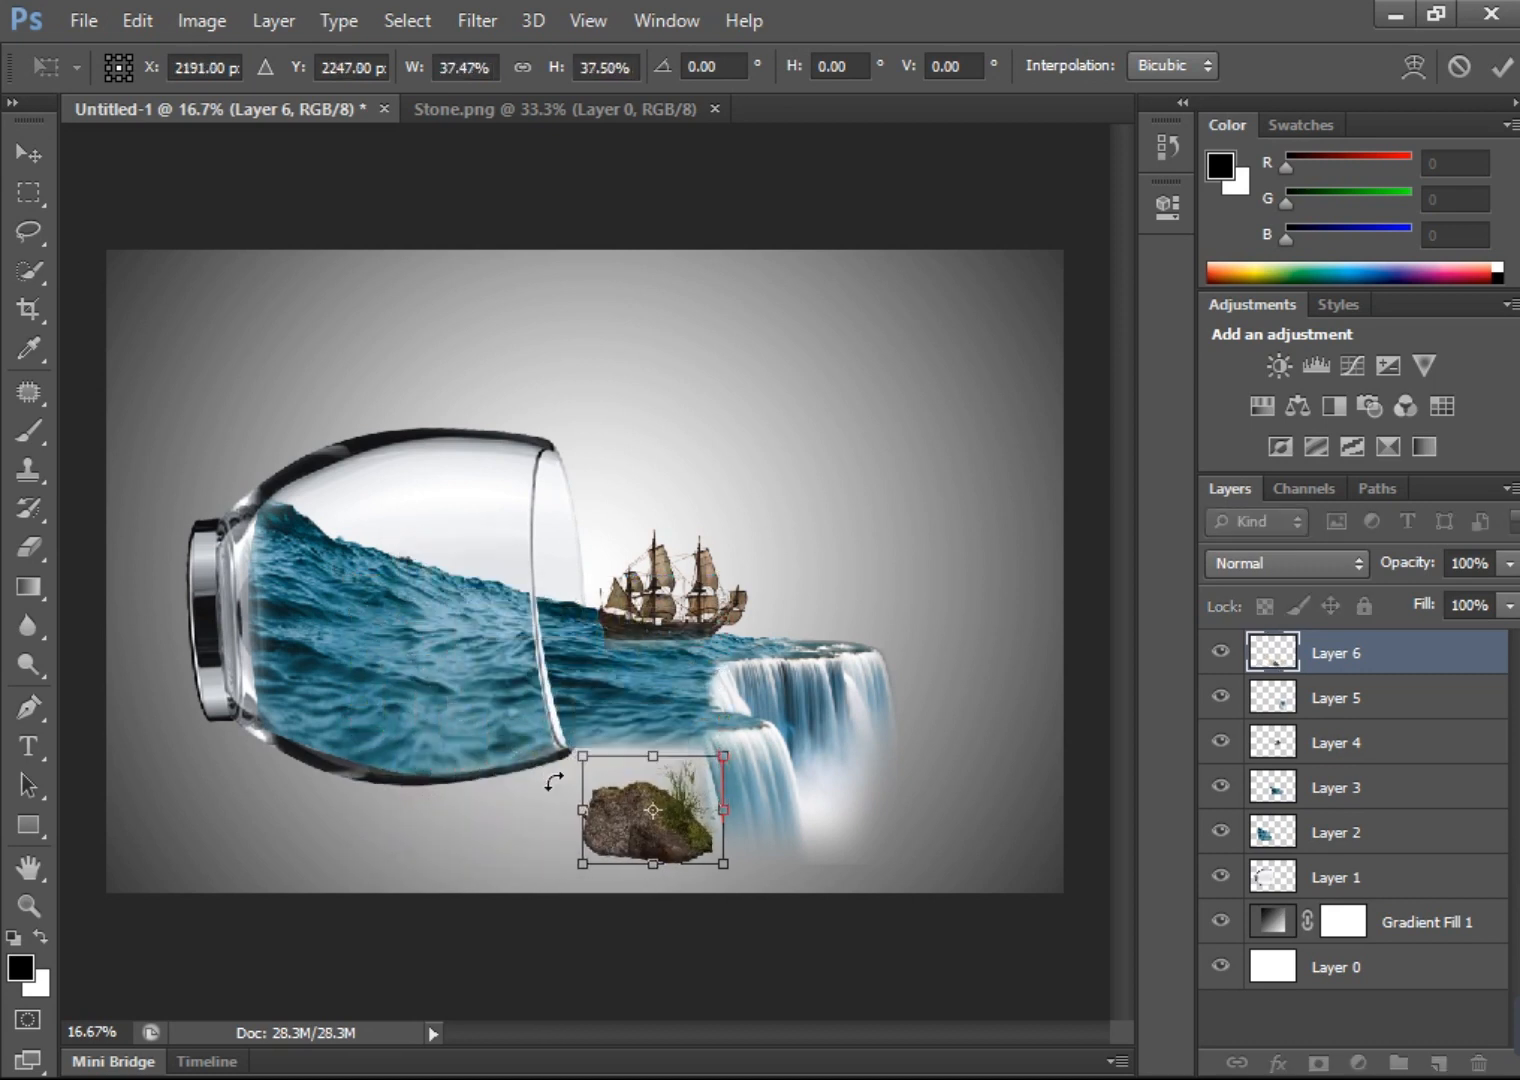
{"action": "left_click", "coordinate": [1502, 66]}
- Place the stone and a duplicate of it side by side under the glass's rim, shrinking the duplicate to about half size
{"action": "left_click_drag", "start_coordinate": [648, 826], "coordinate": [479, 773]}
{"action": "key", "text": "ctrl+t"}
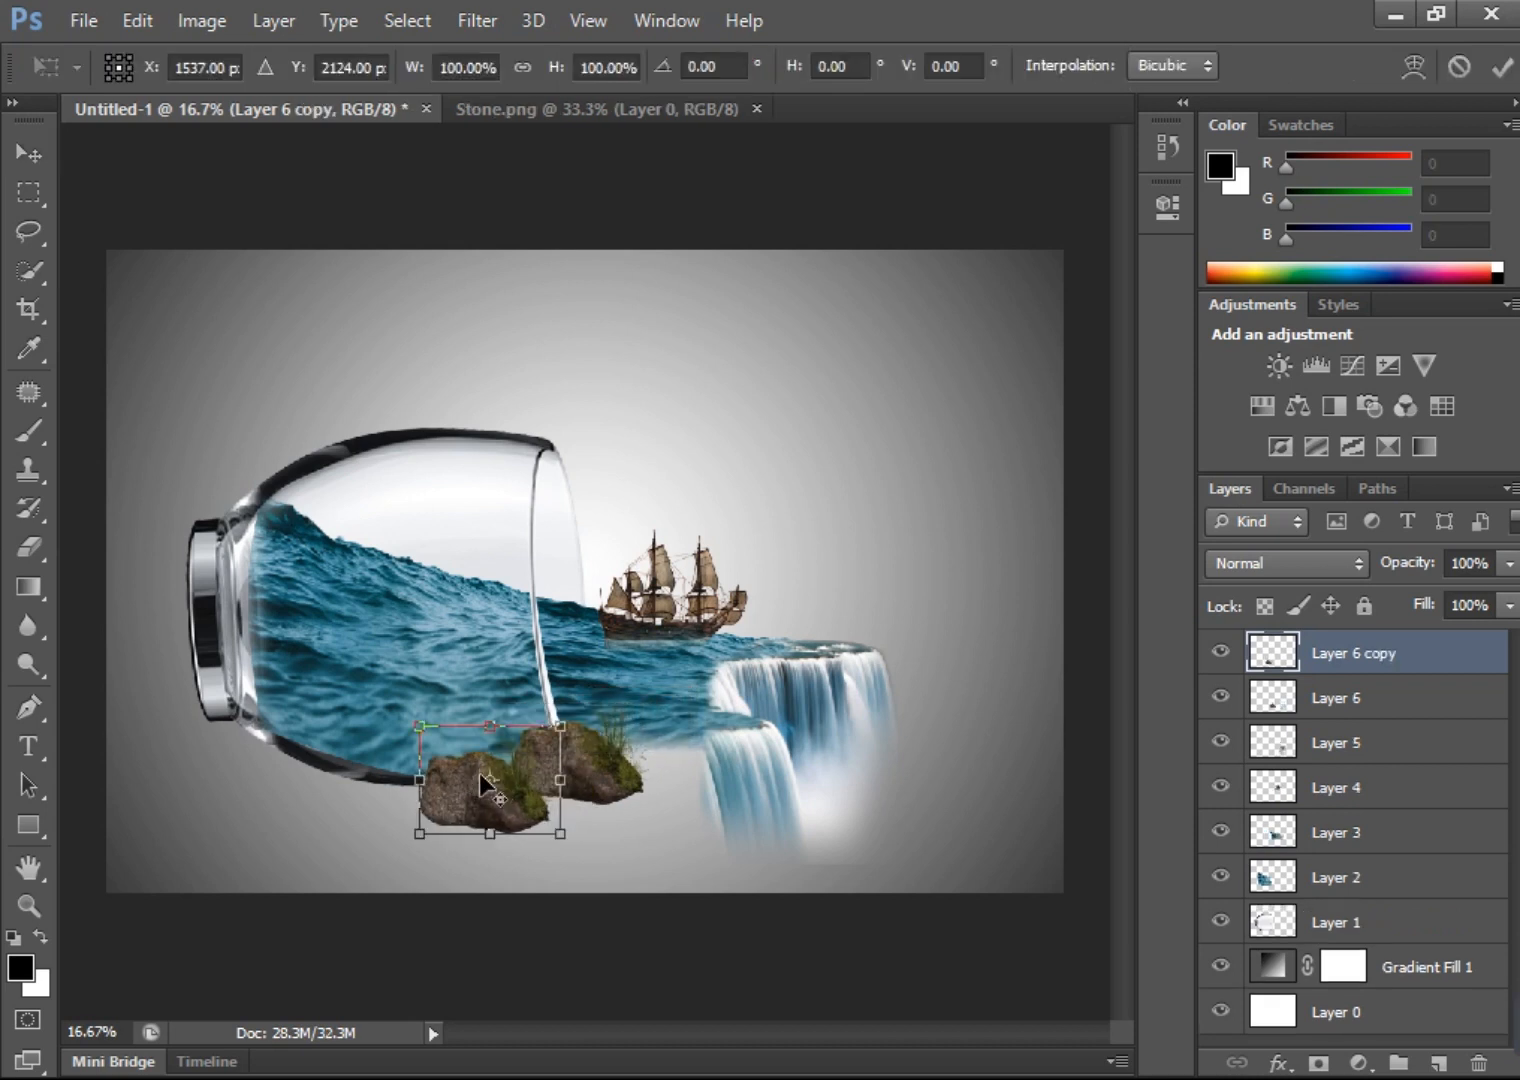
{"action": "left_click_drag", "start_coordinate": [560, 725], "coordinate": [481, 786]}
{"action": "left_click", "coordinate": [1502, 66]}
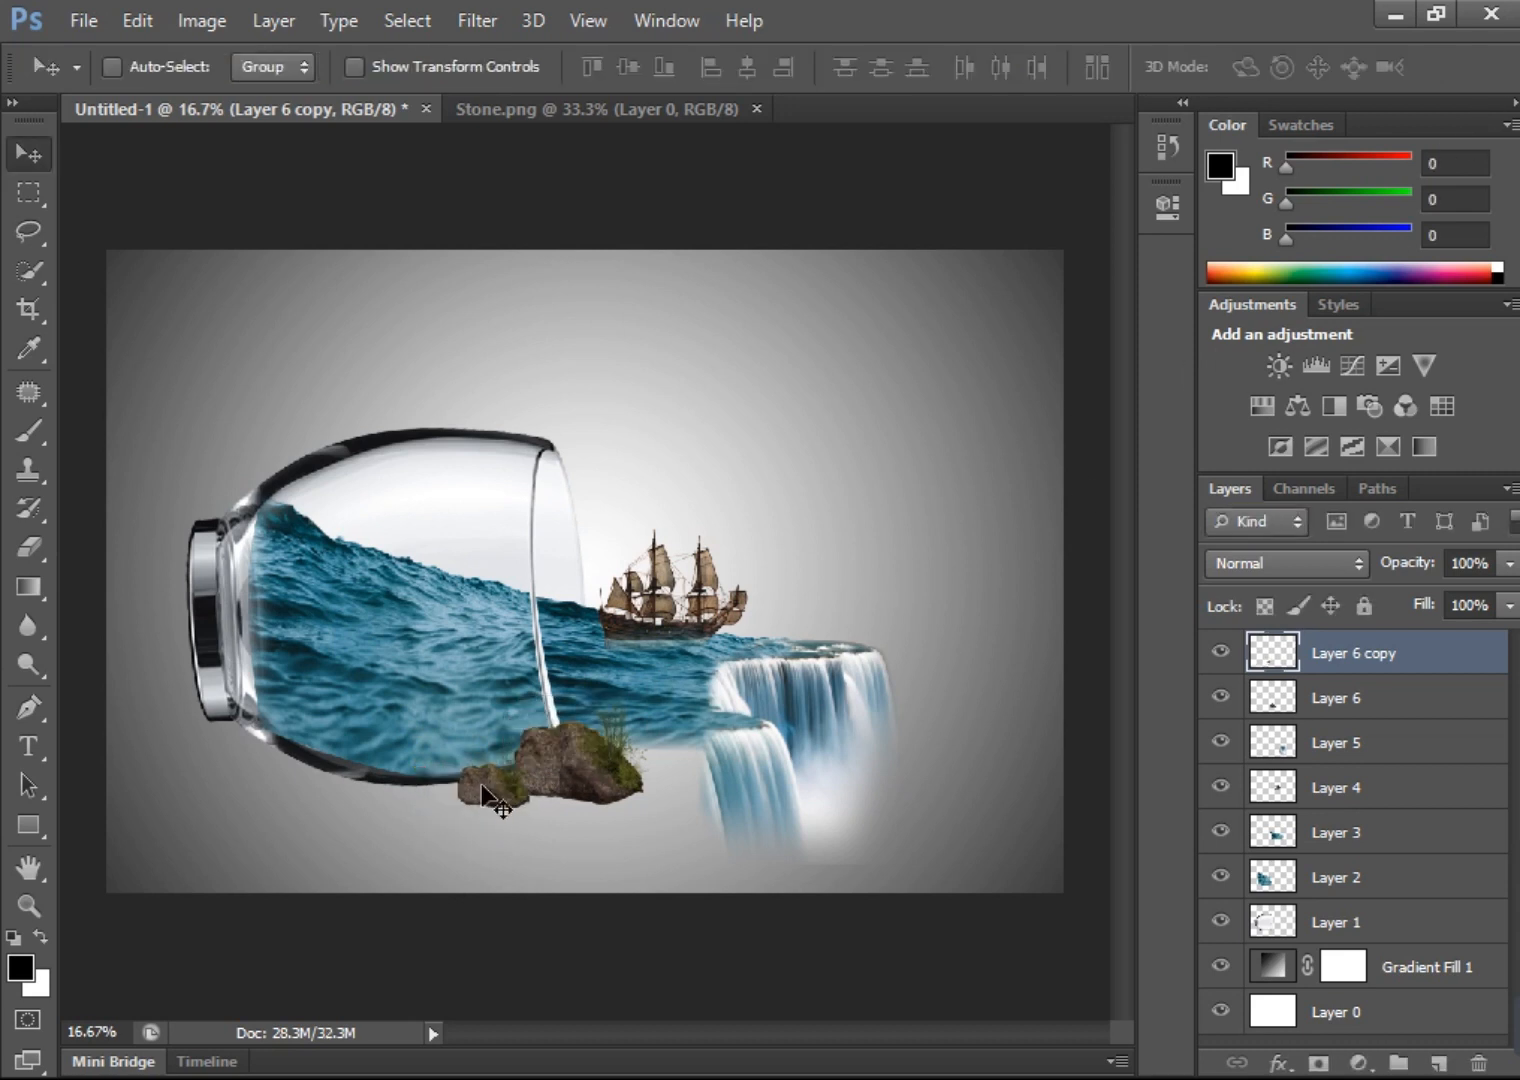
- Nudge the small stone left and slightly up so it sits against the glass's lower edge beside the larger stone
{"action": "key", "text": "Left"}
{"action": "key", "text": "Left"}
{"action": "key", "text": "Left"}
{"action": "key", "text": "Left"}
{"action": "key", "text": "Left"}
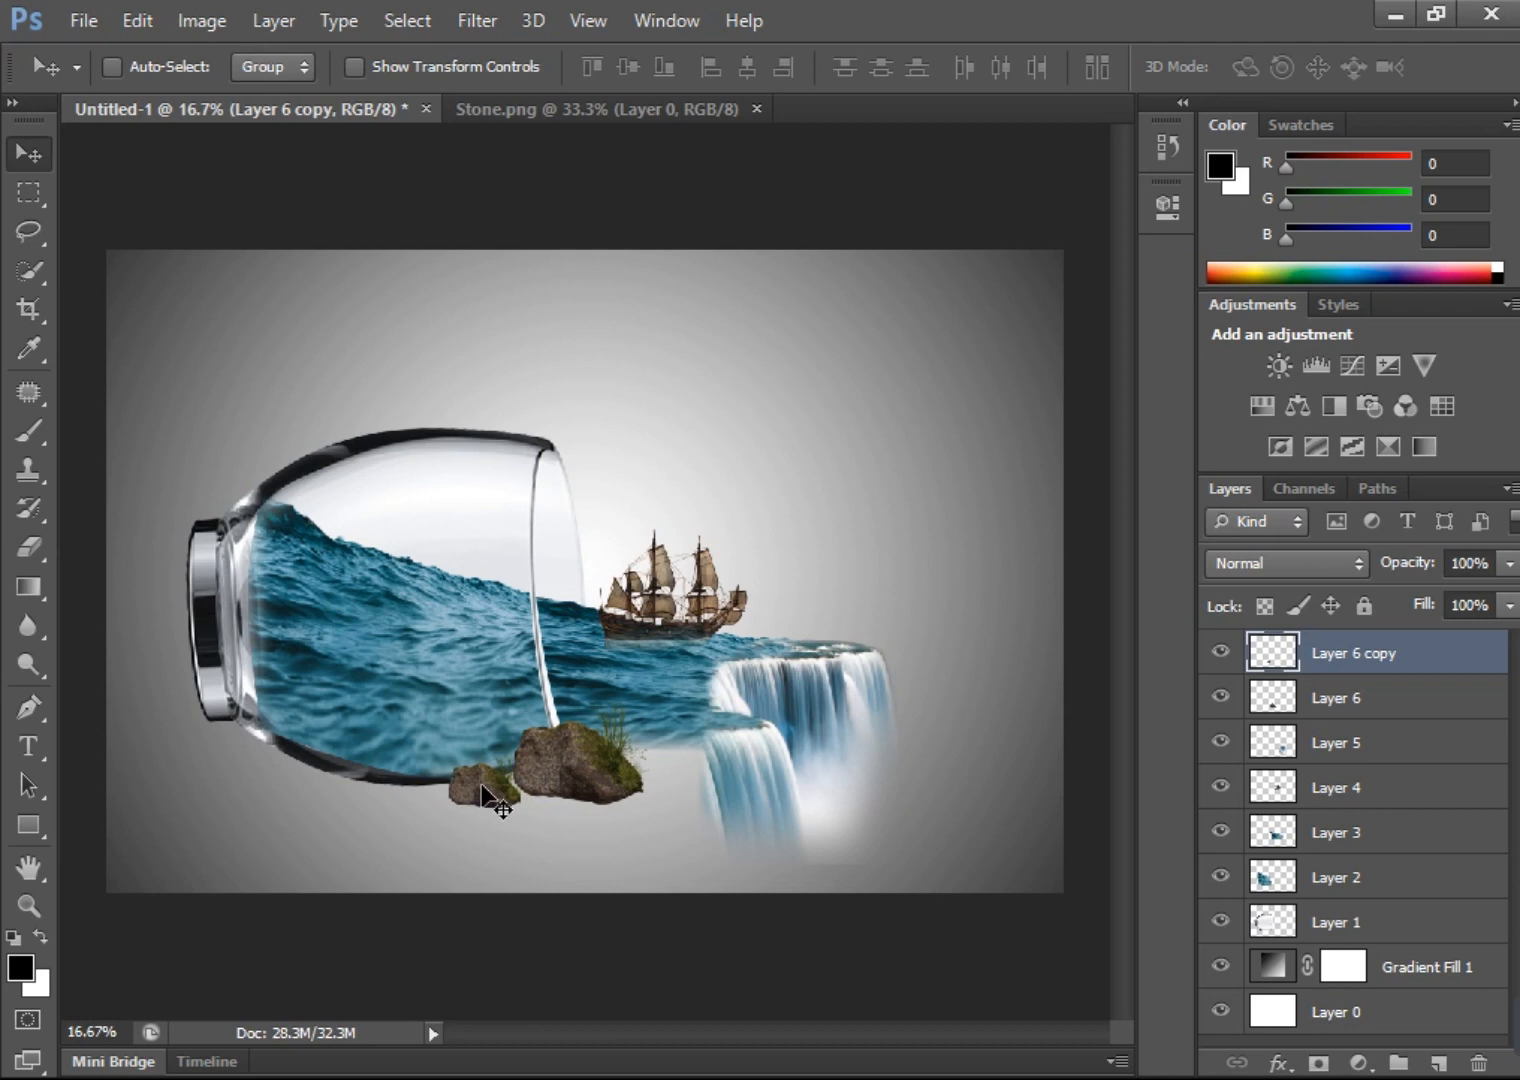
{"action": "key", "text": "Up"}
{"action": "key", "text": "Up"}
{"action": "key", "text": "Up"}
{"action": "key", "text": "Up"}
- Add a new layer above Layer 1 and paint one soft black 197 px brush dab just below the glass
{"action": "left_click", "coordinate": [1345, 925]}
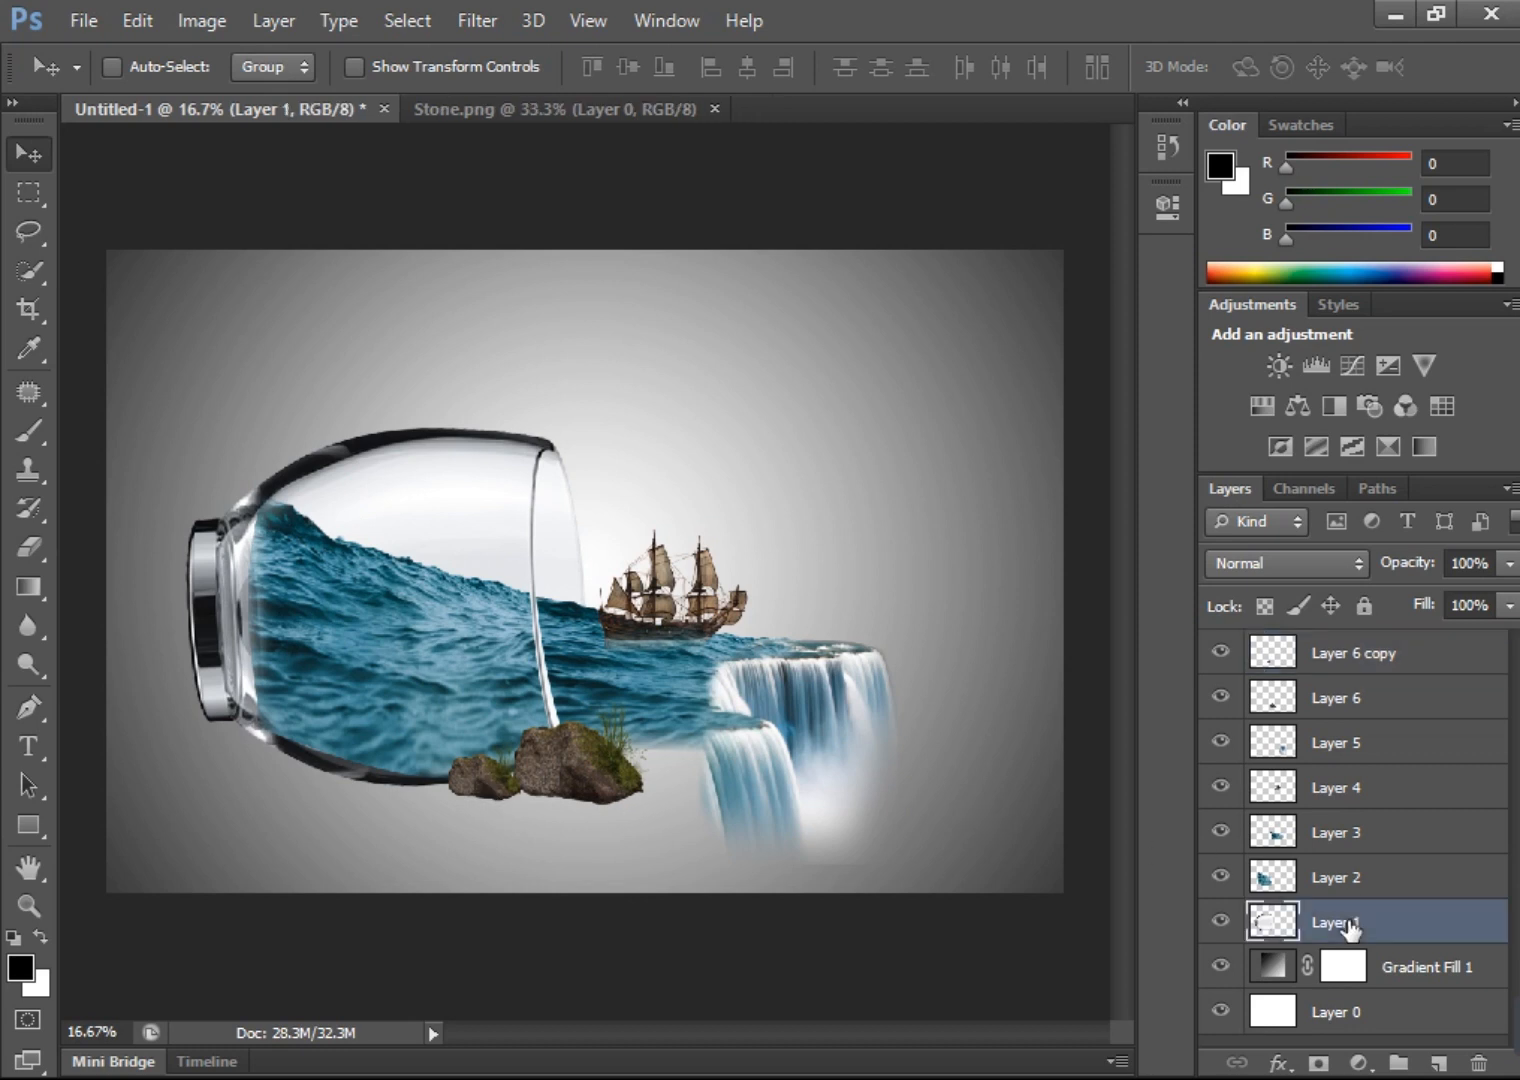
{"action": "left_click", "coordinate": [1437, 1062]}
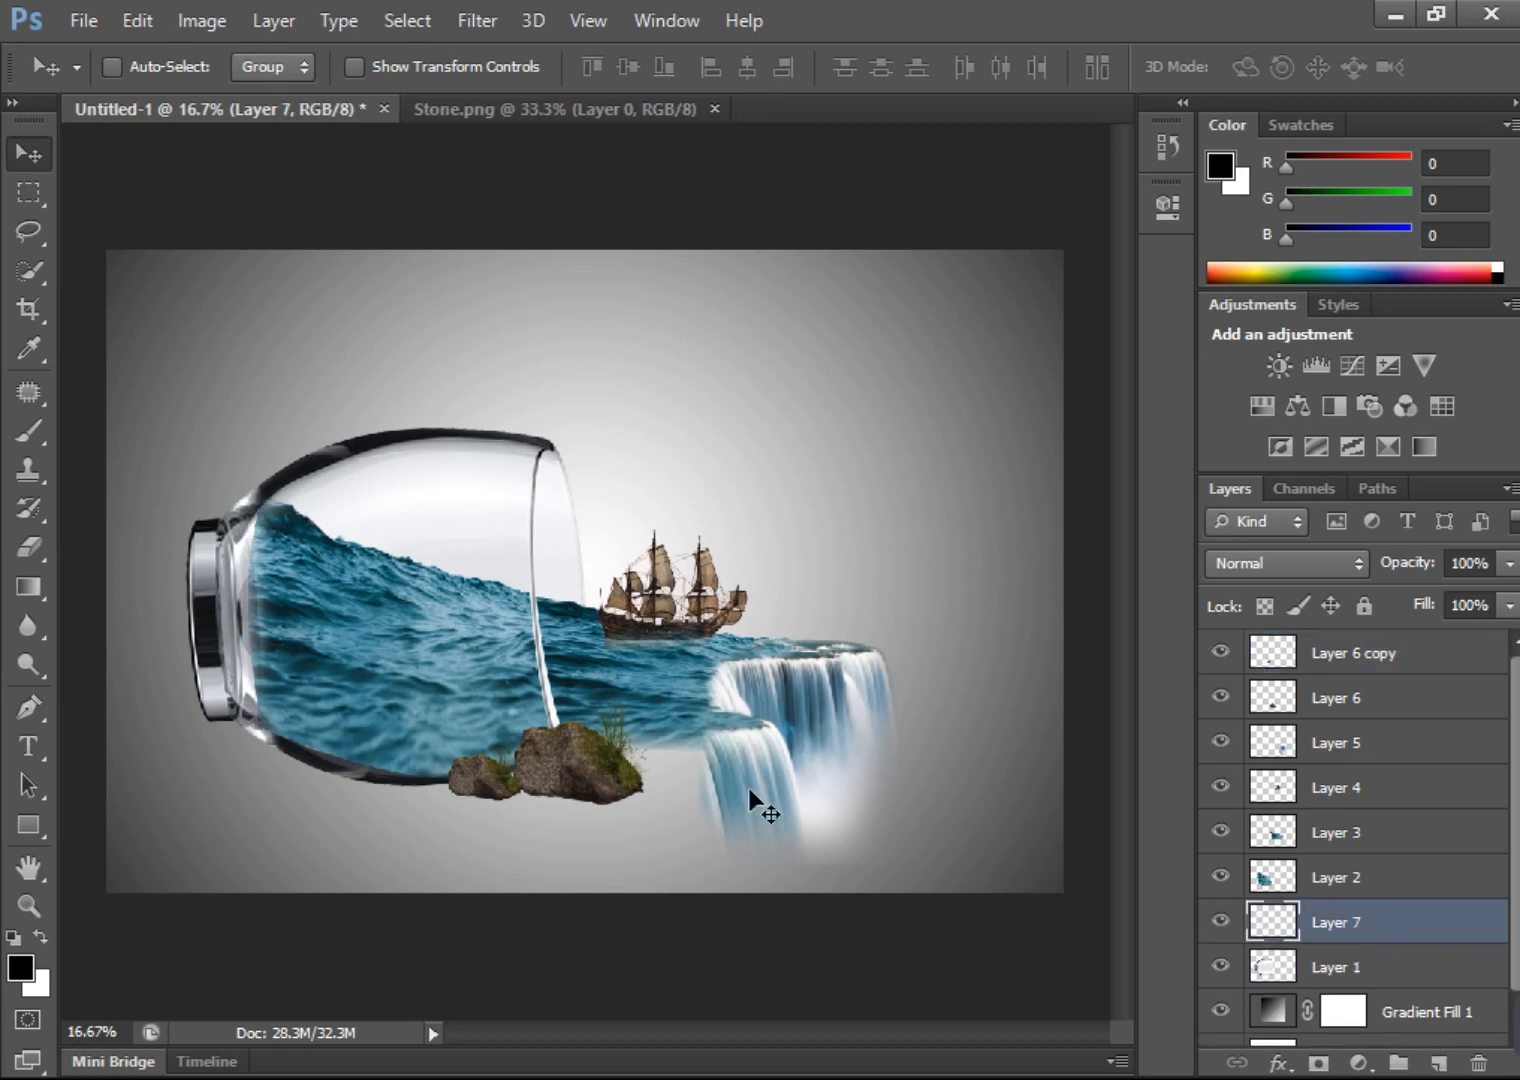
{"action": "left_click", "coordinate": [27, 432]}
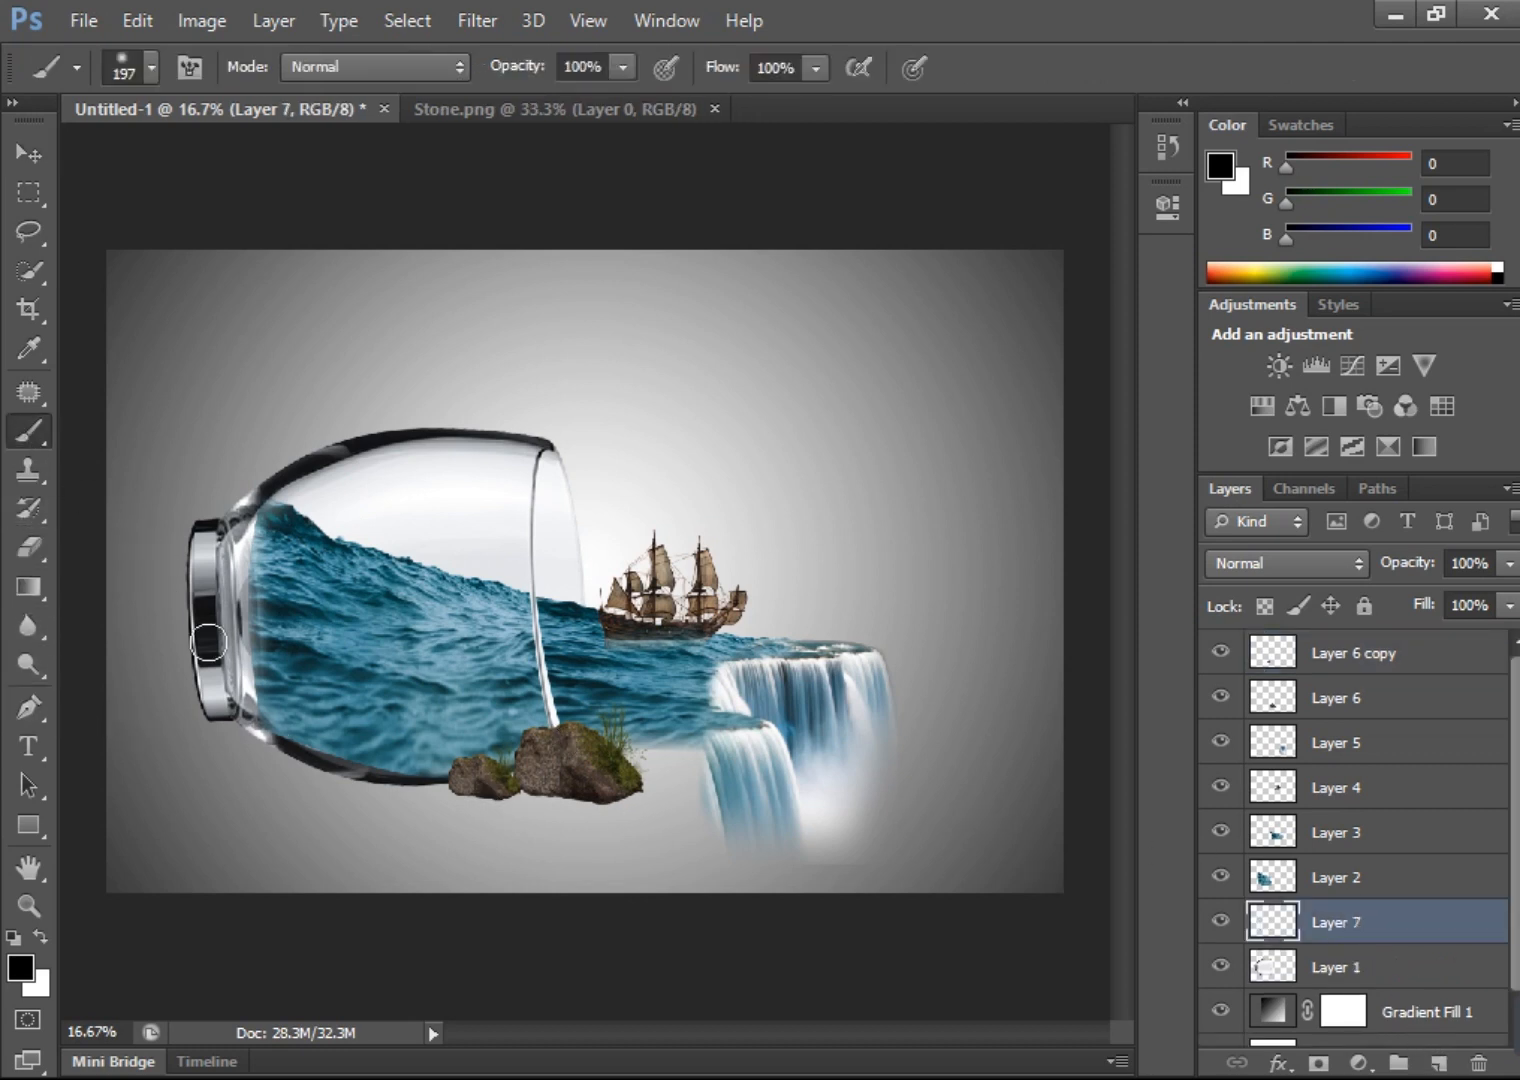
{"action": "left_click", "coordinate": [414, 800]}
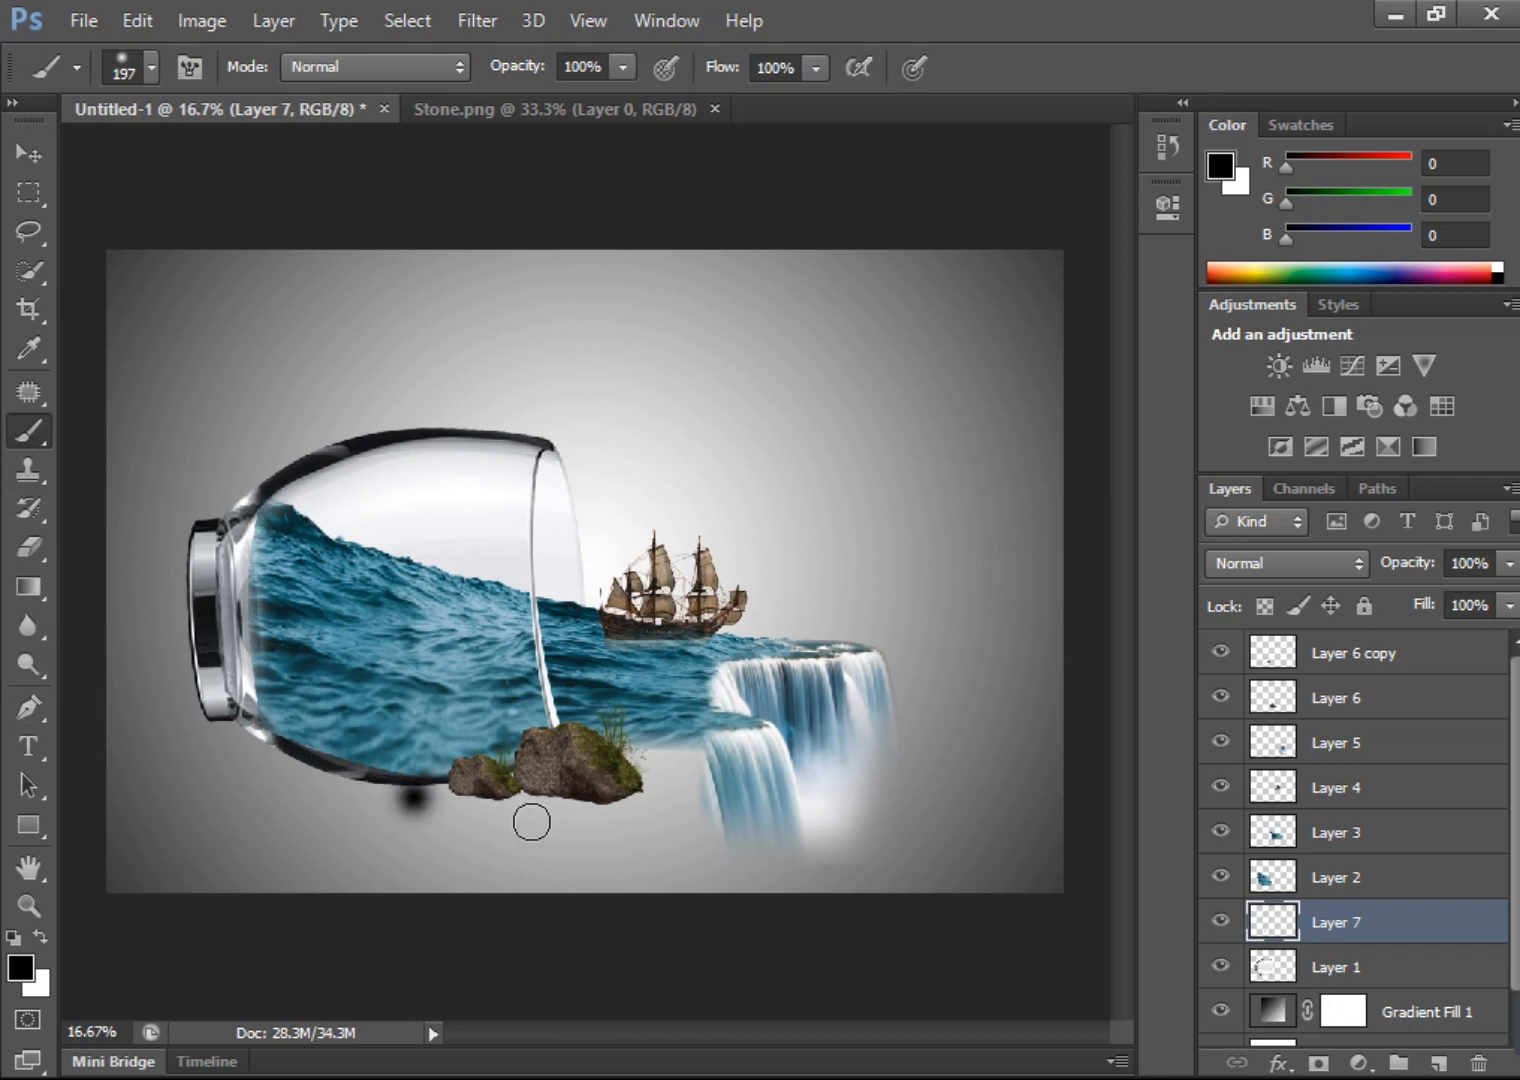
- Stretch the black dab horizontally to about 999% width to form a flat shadow under the glass and stones
{"action": "left_click", "coordinate": [19, 158]}
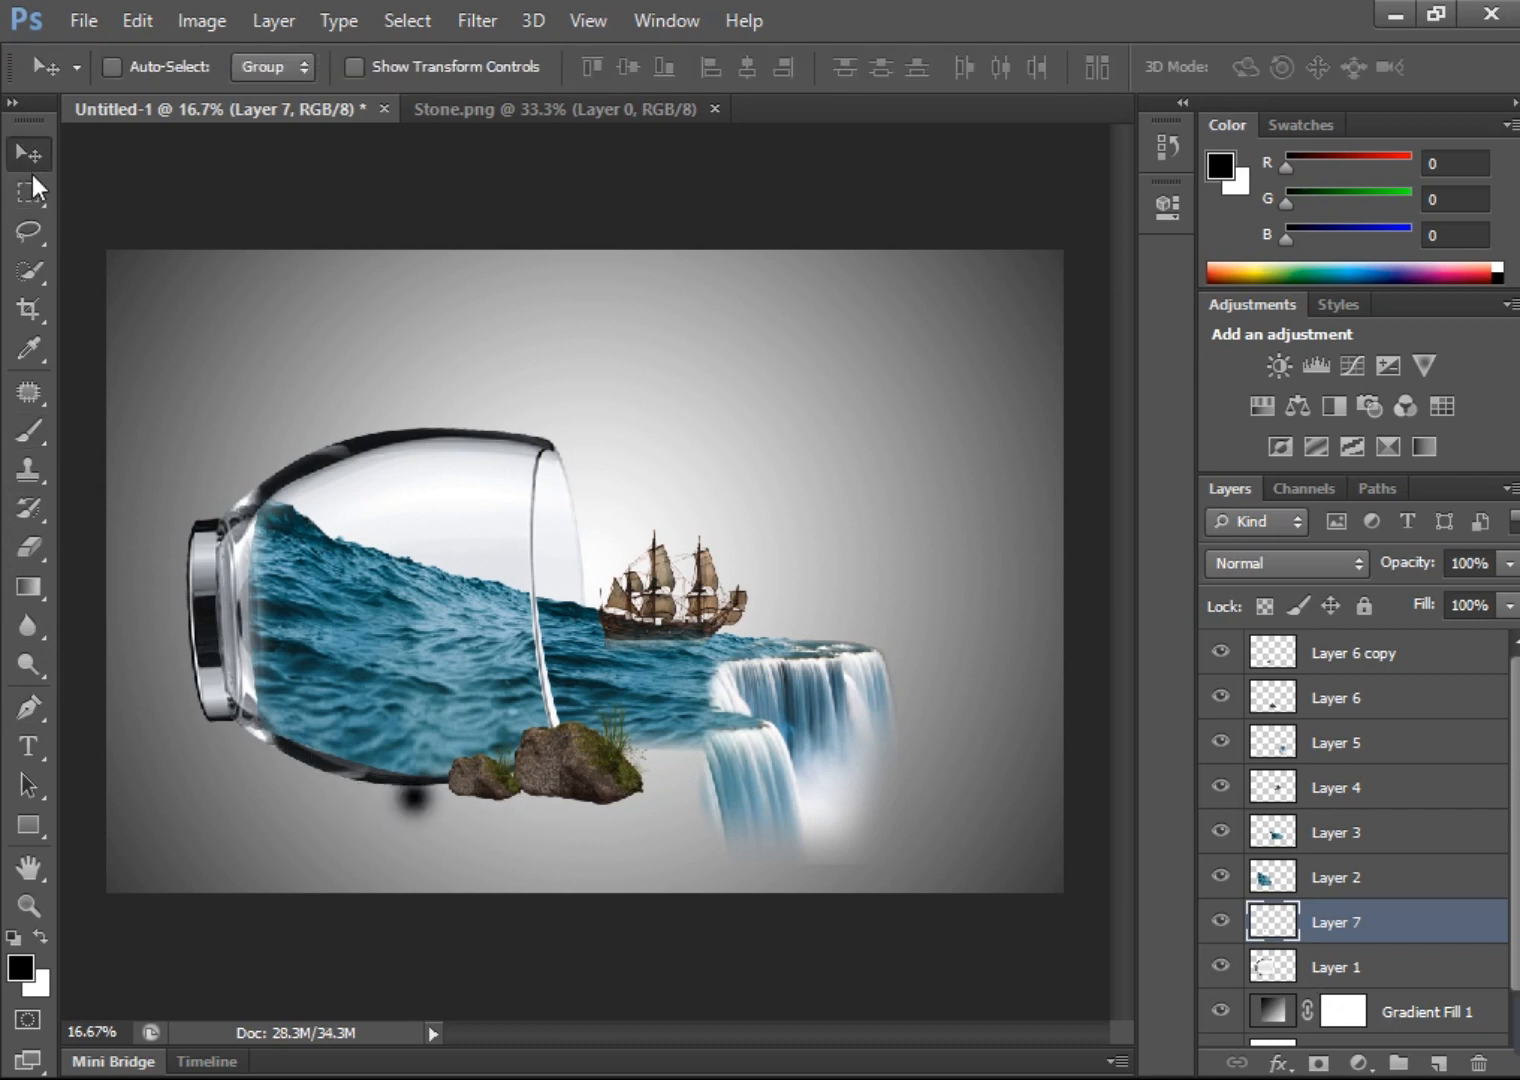
{"action": "key", "text": "ctrl+t"}
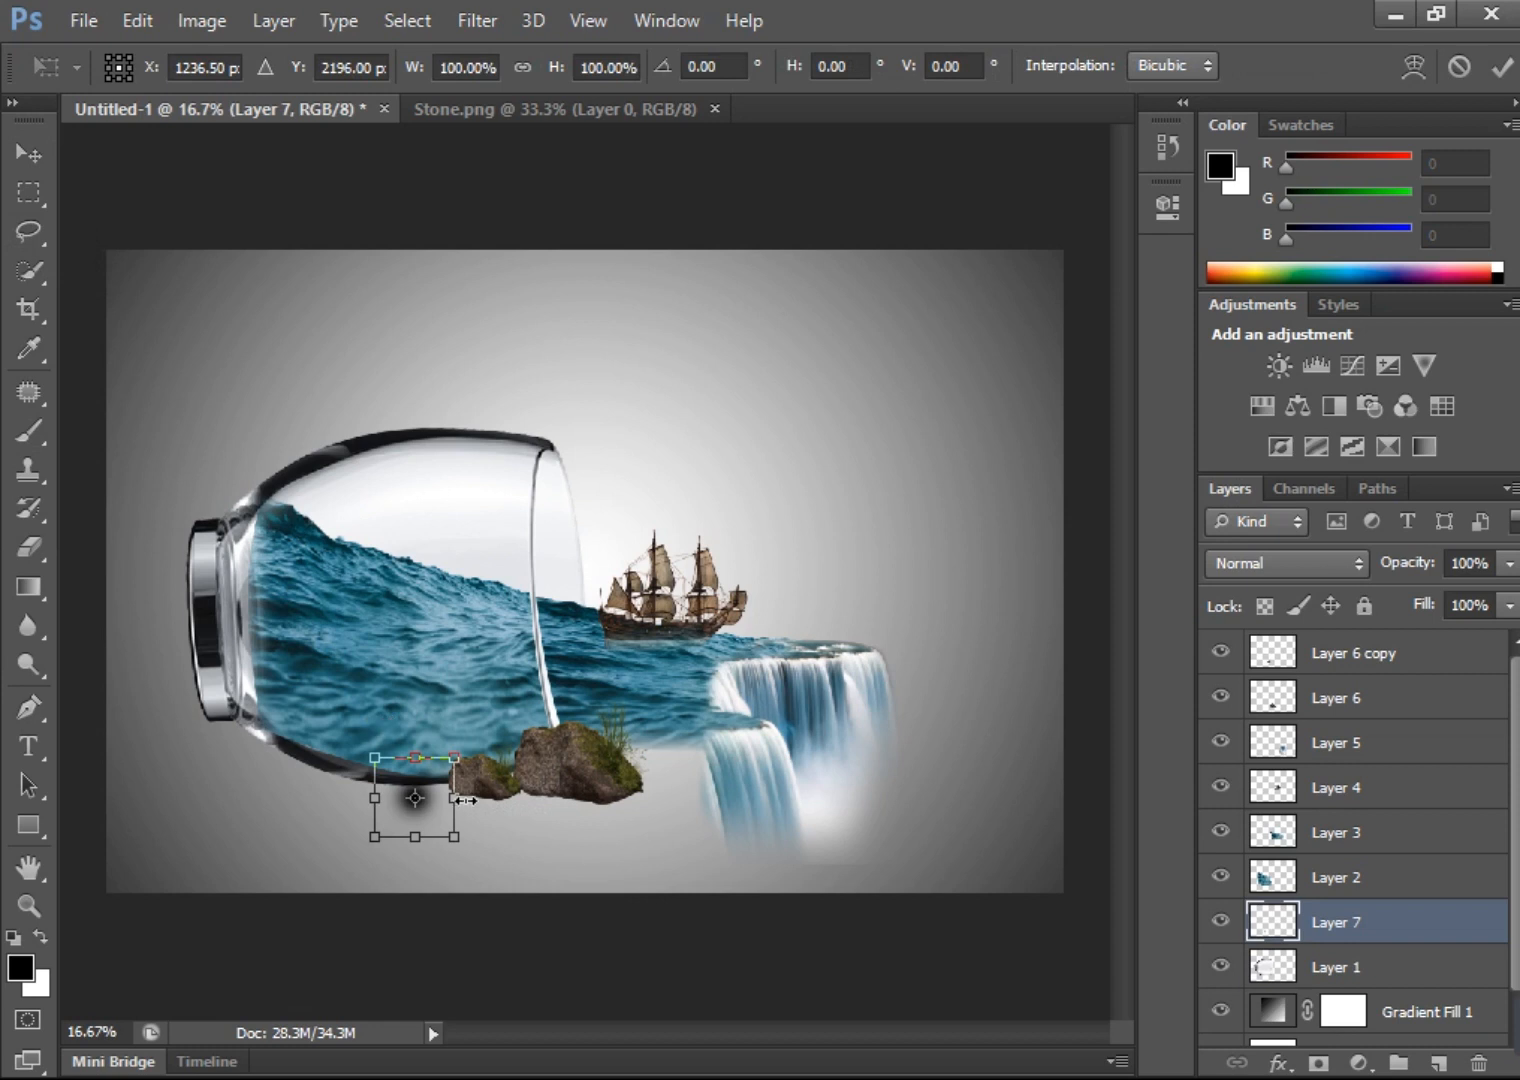
{"action": "left_click_drag", "start_coordinate": [458, 799], "coordinate": [878, 772]}
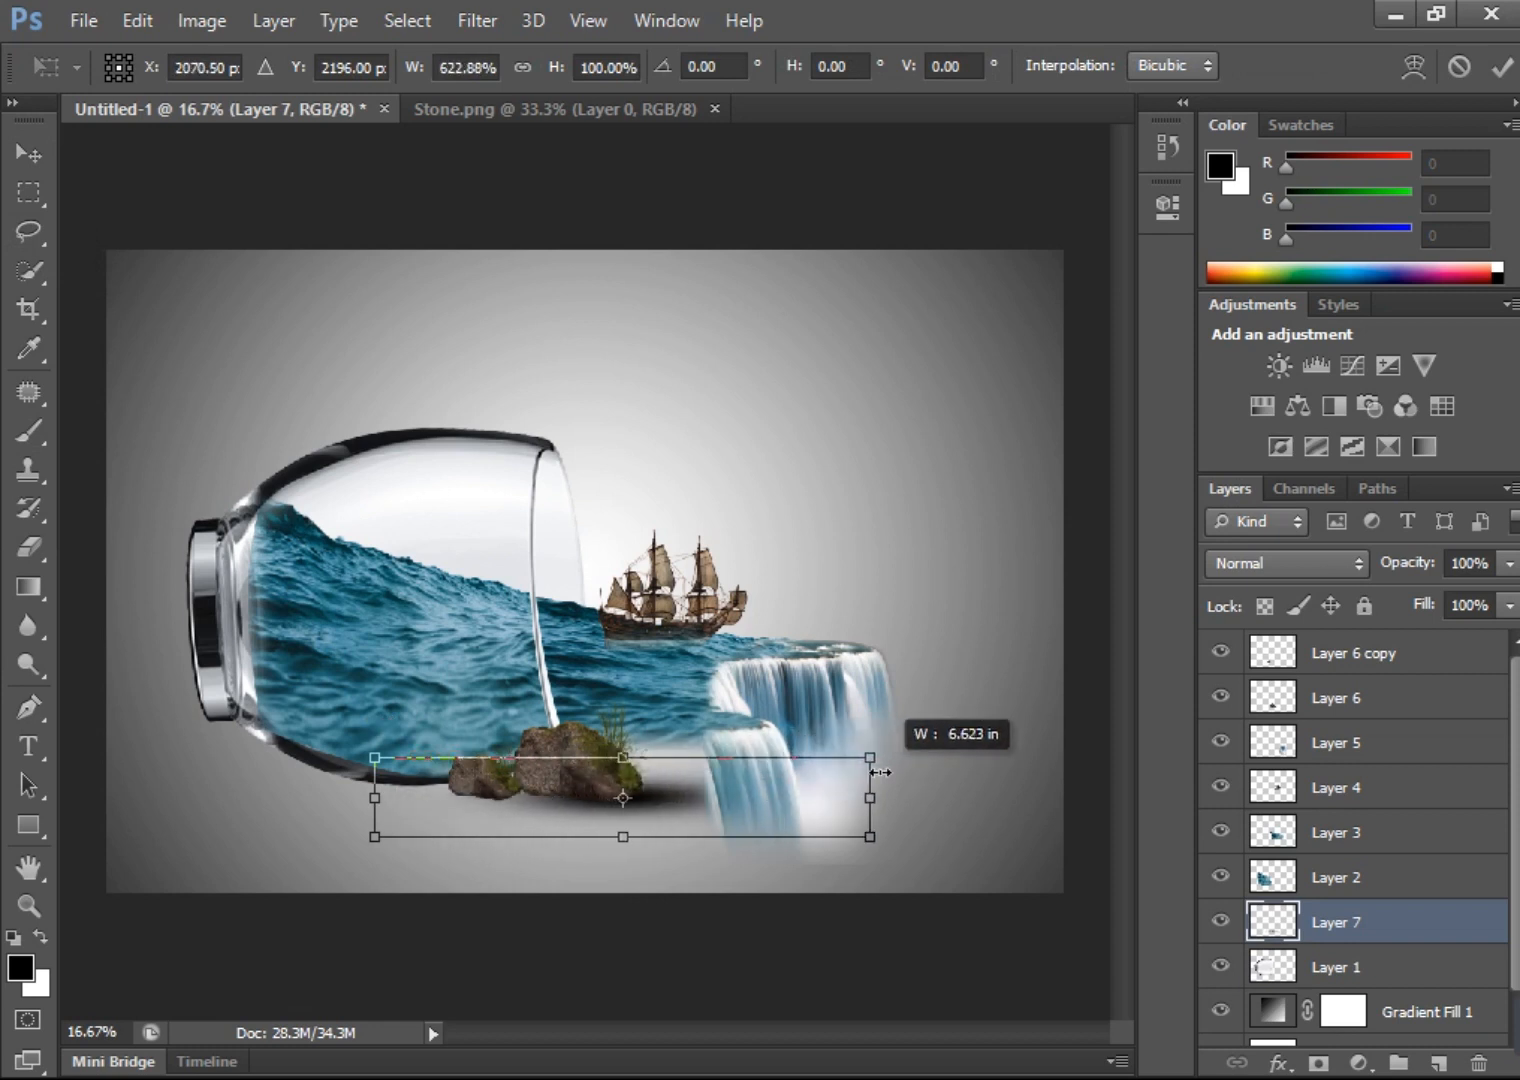
{"action": "left_click_drag", "start_coordinate": [376, 798], "coordinate": [76, 807]}
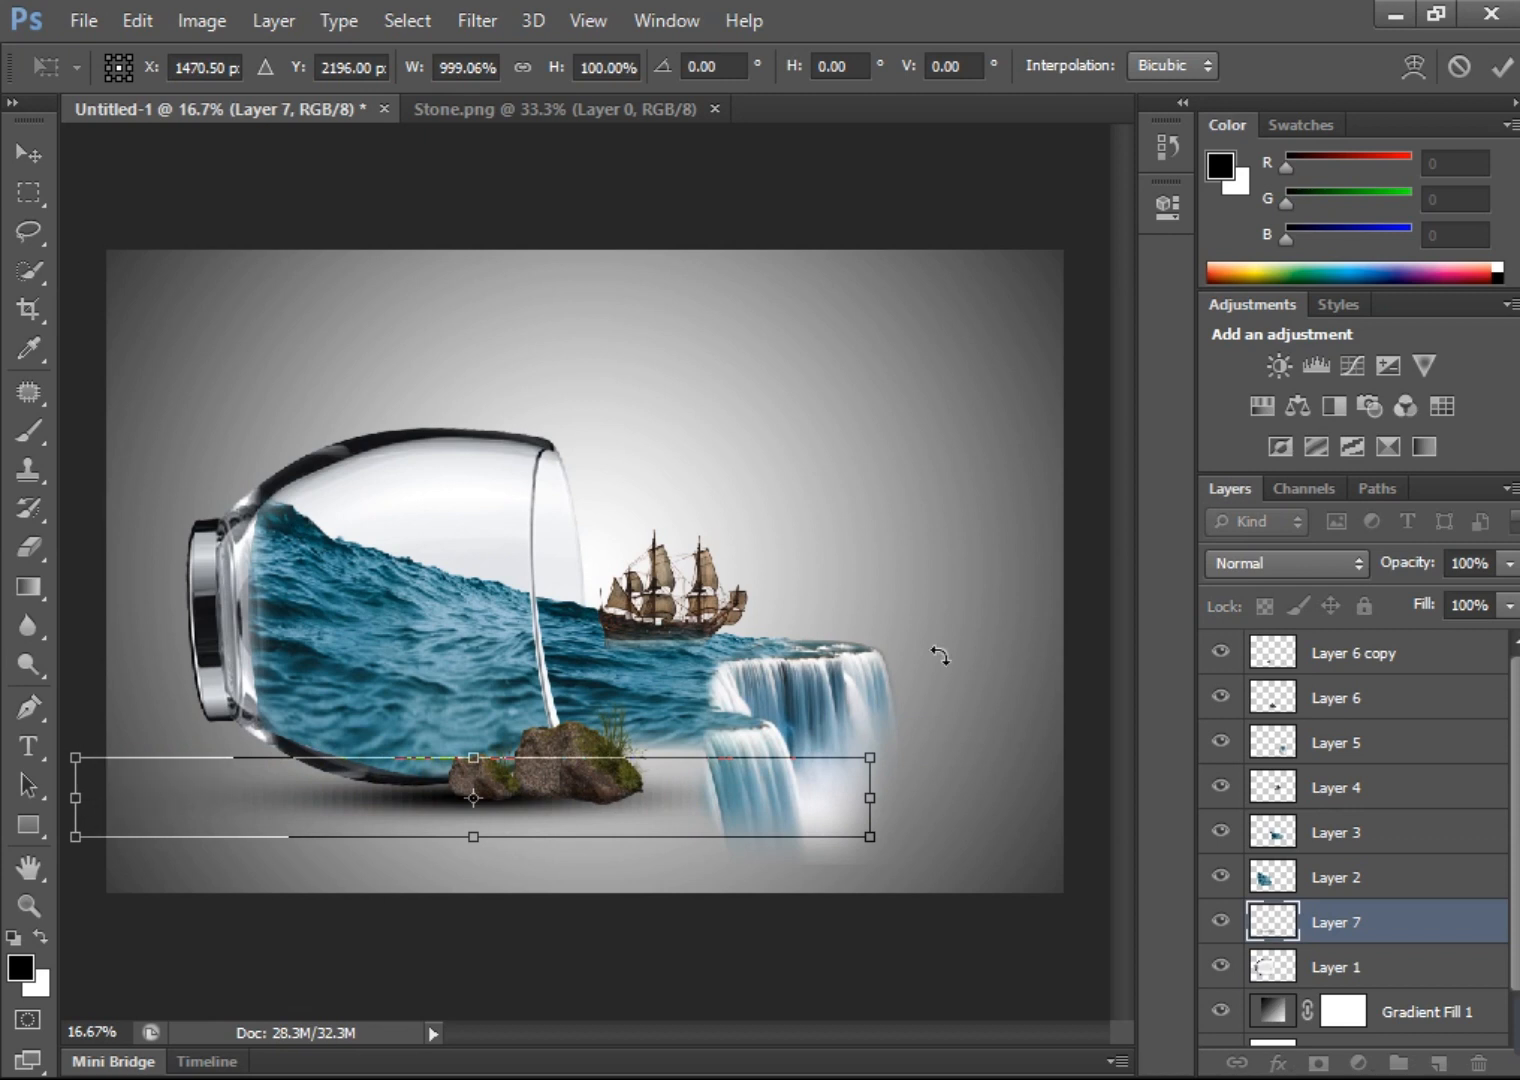
{"action": "left_click", "coordinate": [1501, 66]}
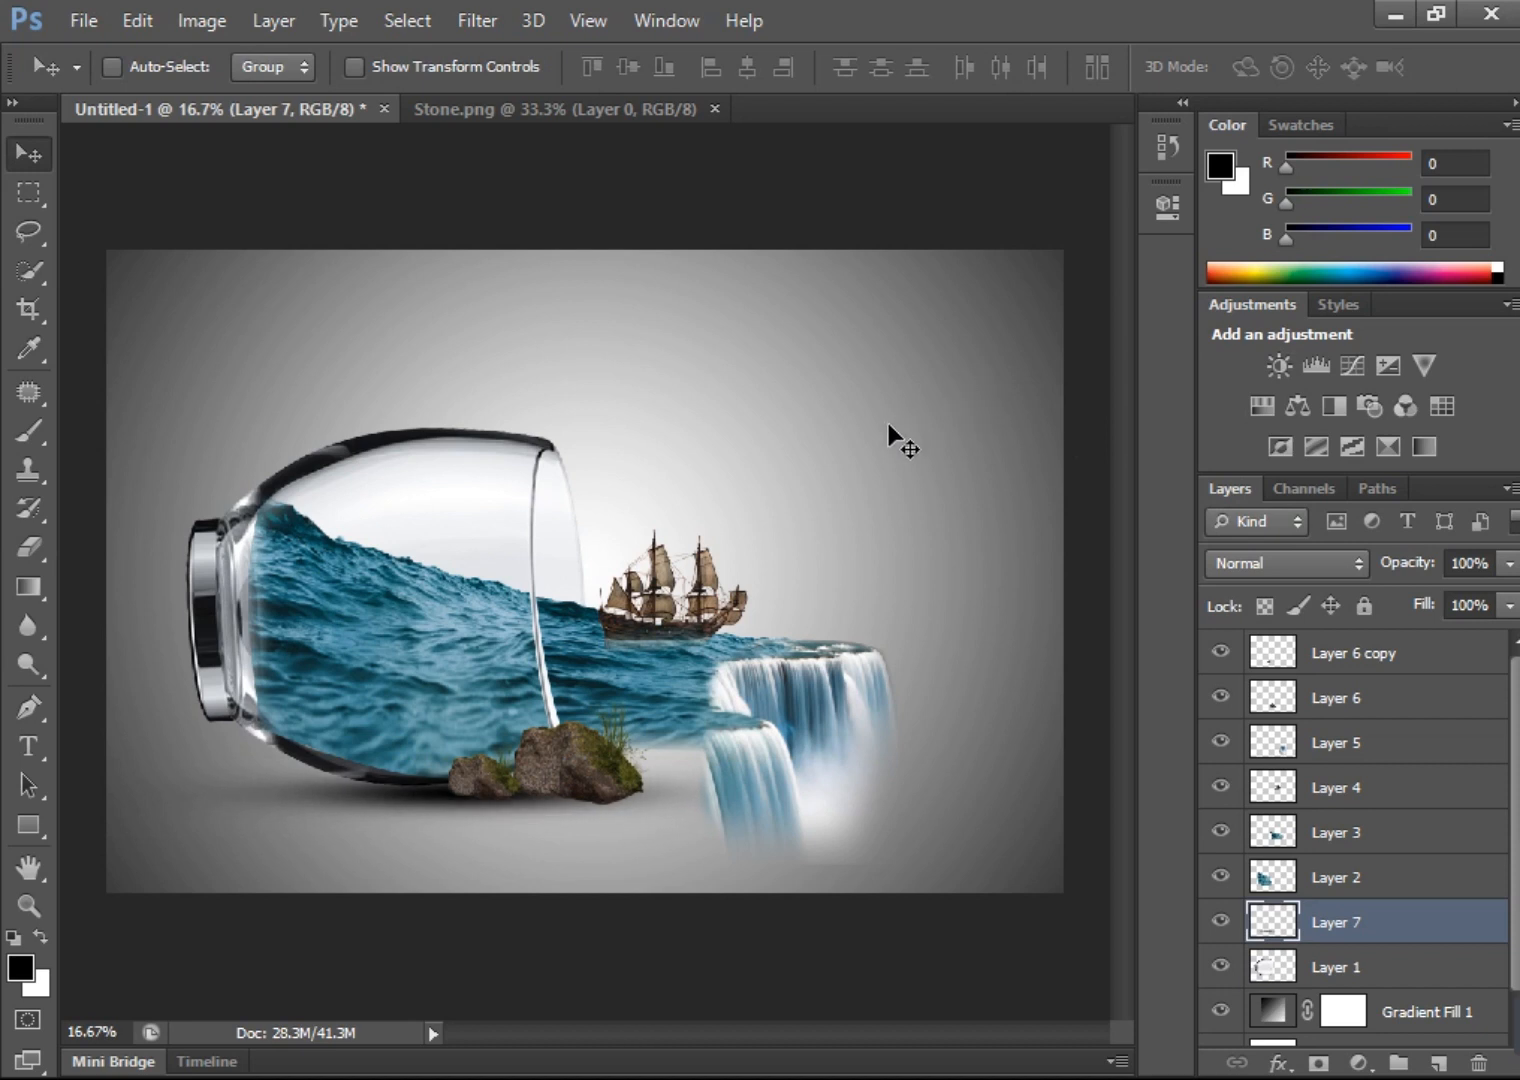
- Copy the clouds from Clouds.png into the upper part of Untitled-1, closing both Stone.png and Clouds.png
{"action": "left_click", "coordinate": [714, 108]}
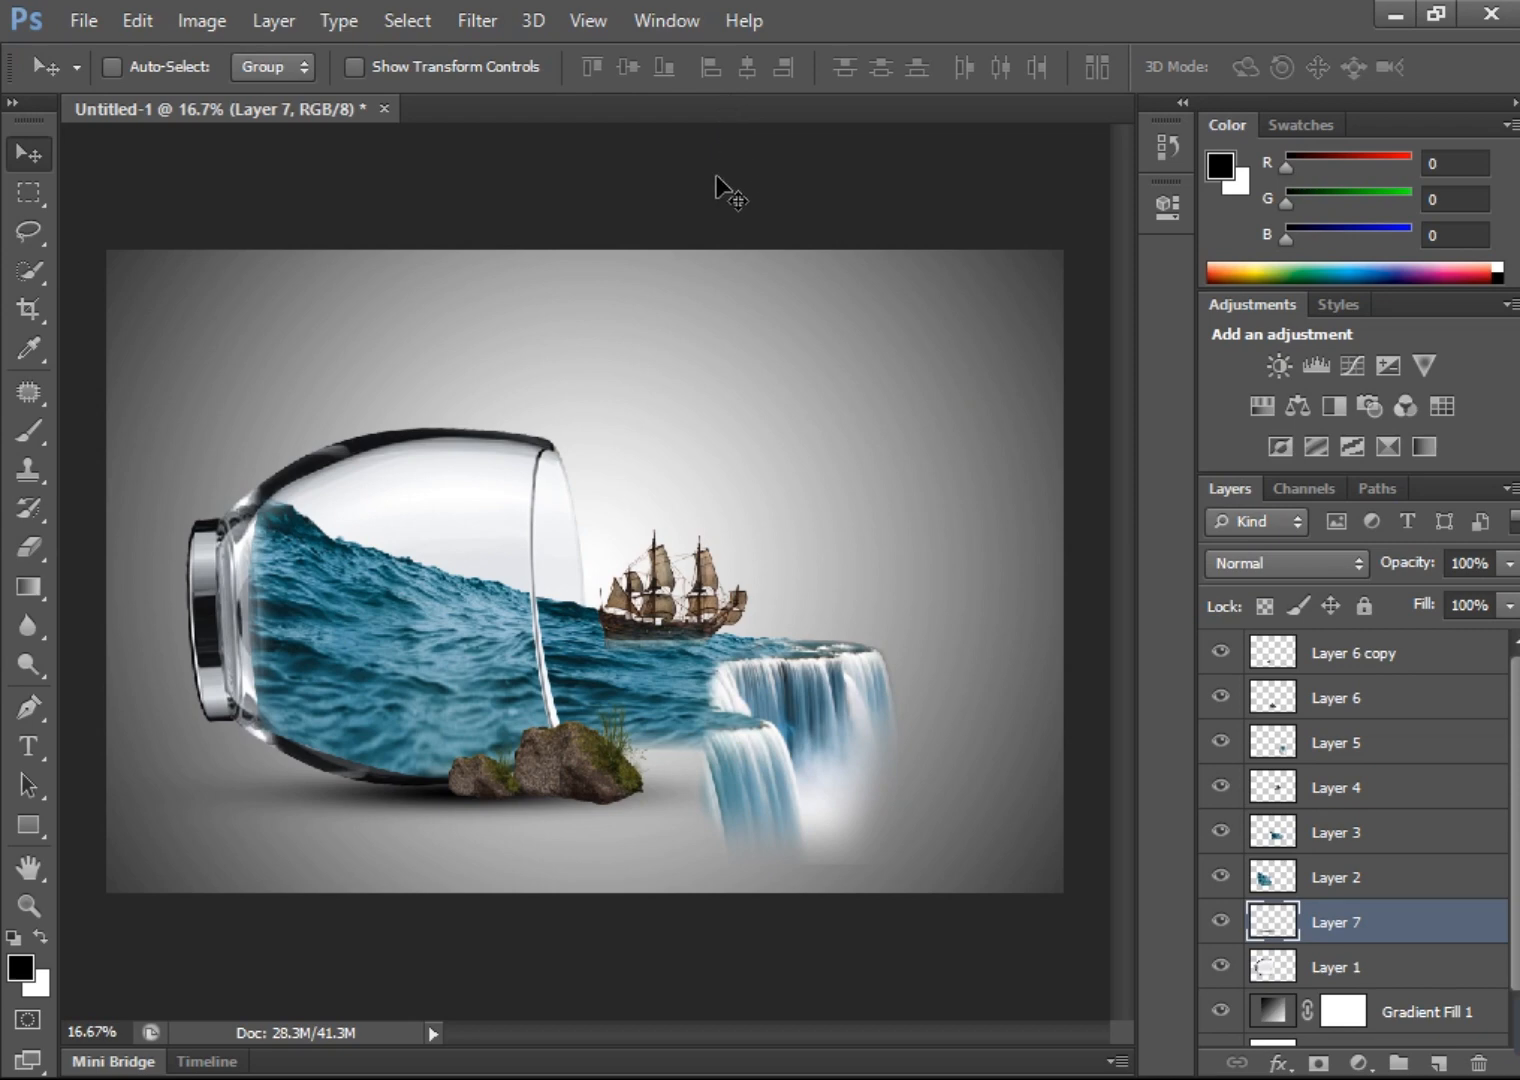
{"action": "left_click", "coordinate": [80, 20]}
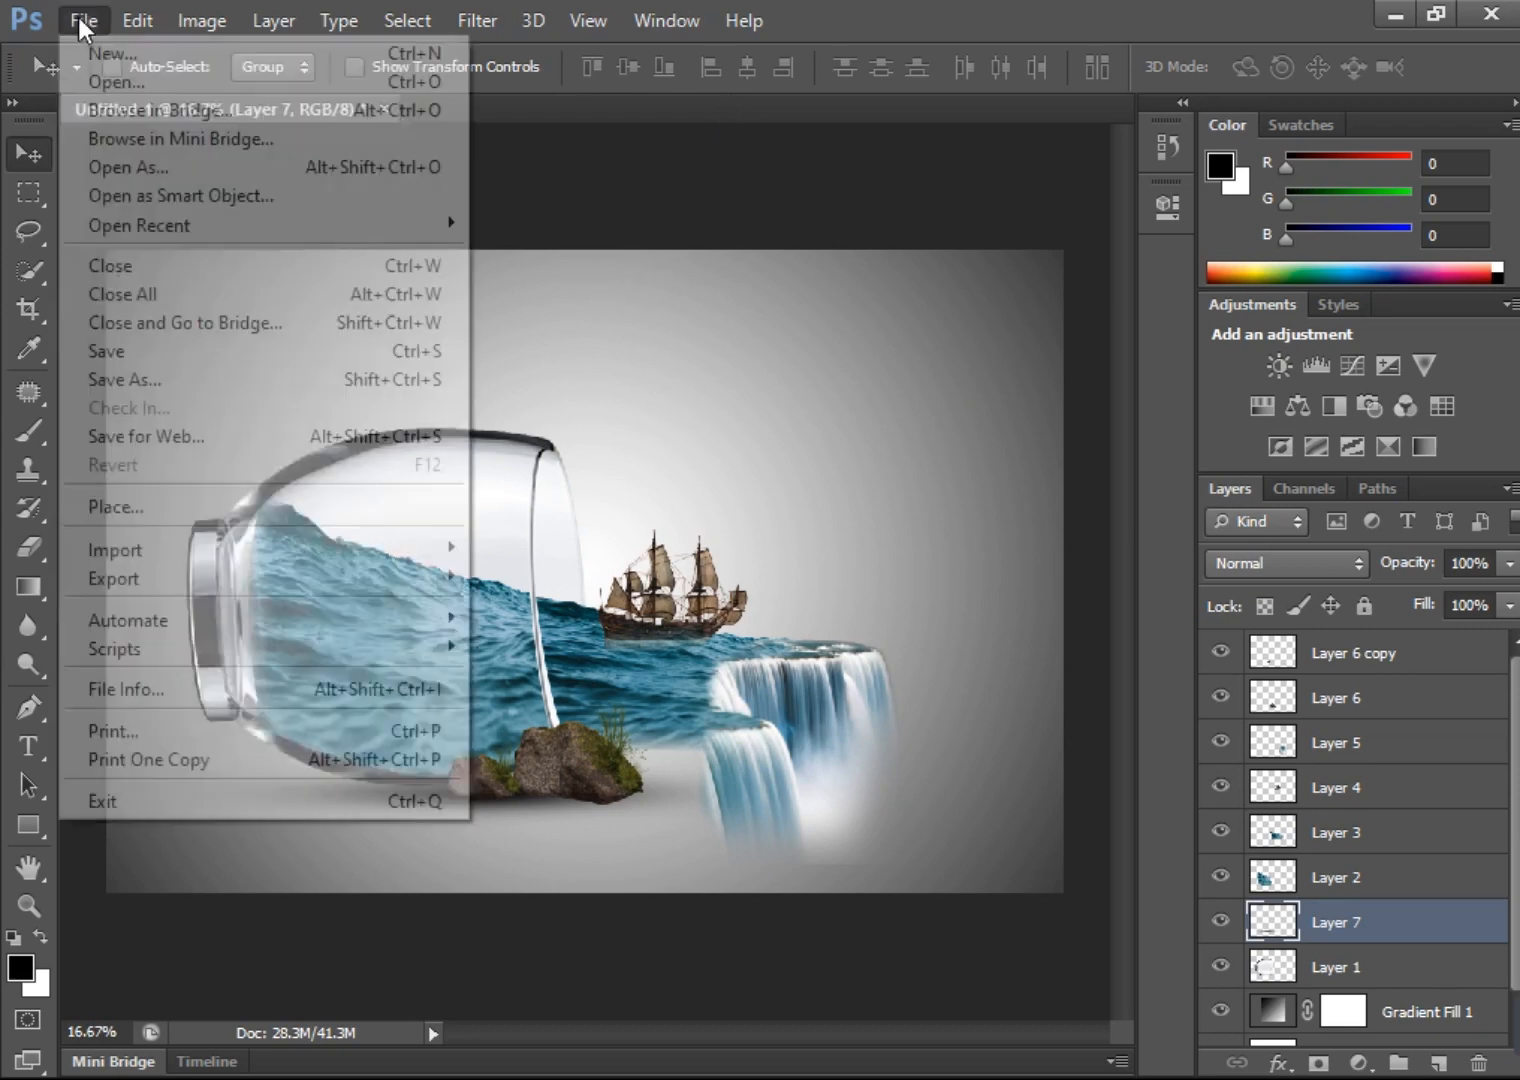
{"action": "left_click", "coordinate": [91, 81]}
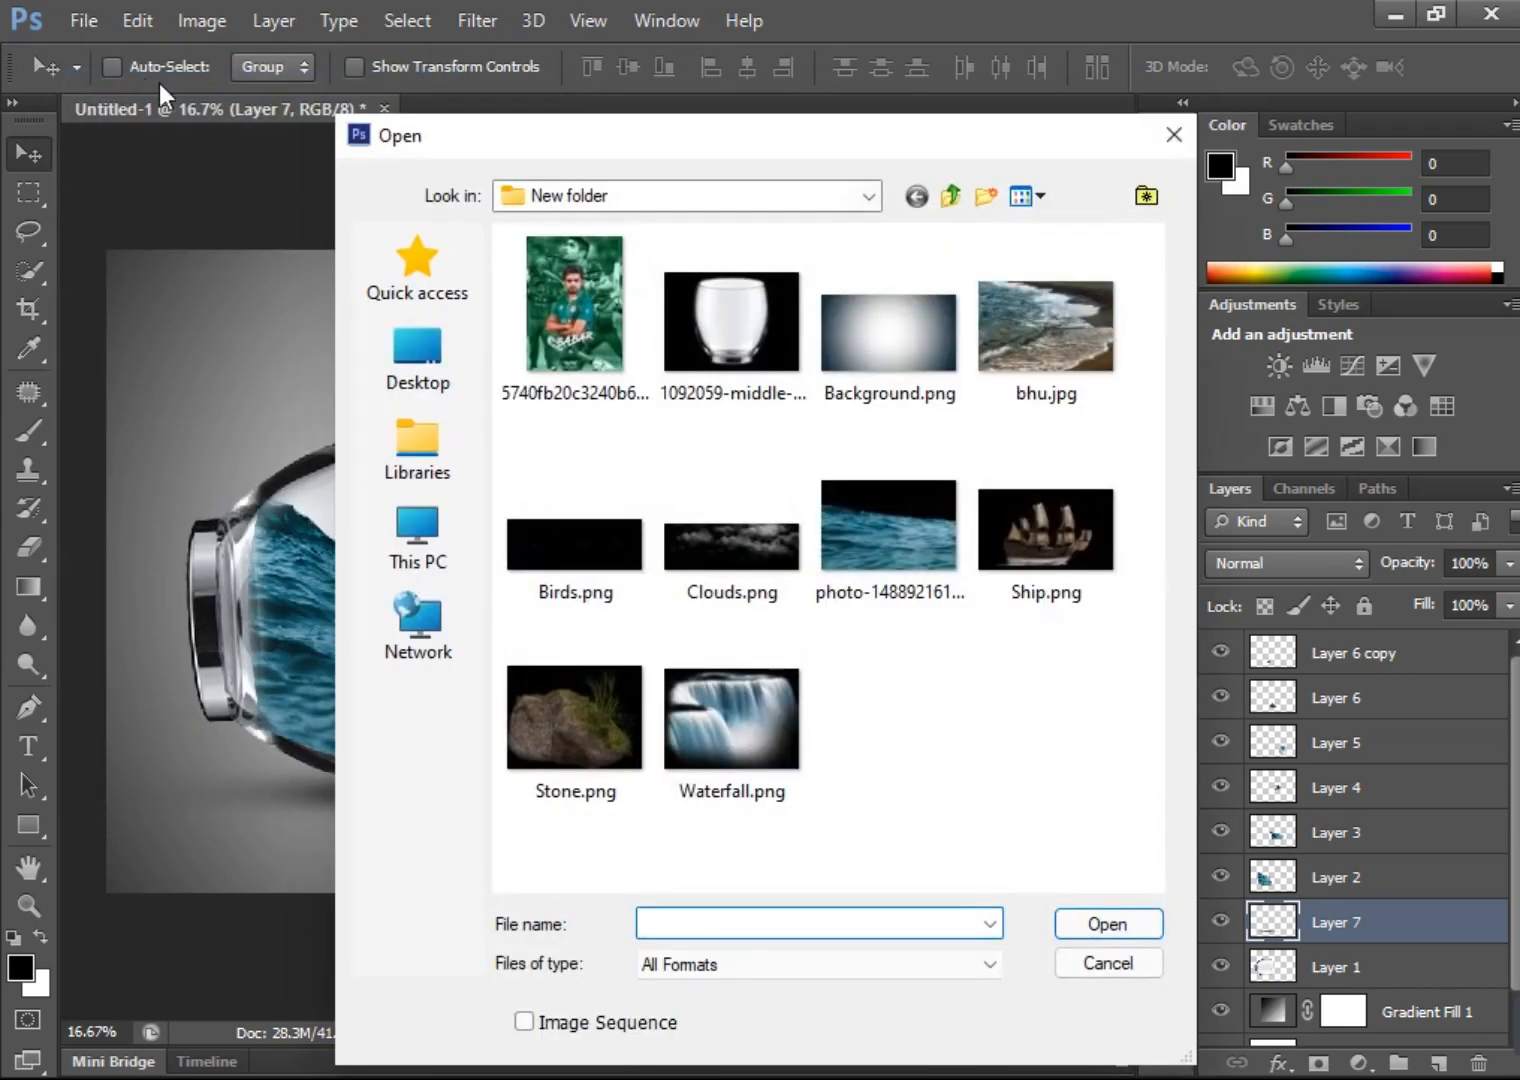
{"action": "double_click", "coordinate": [710, 575]}
{"action": "left_click_drag", "start_coordinate": [509, 397], "coordinate": [752, 348]}
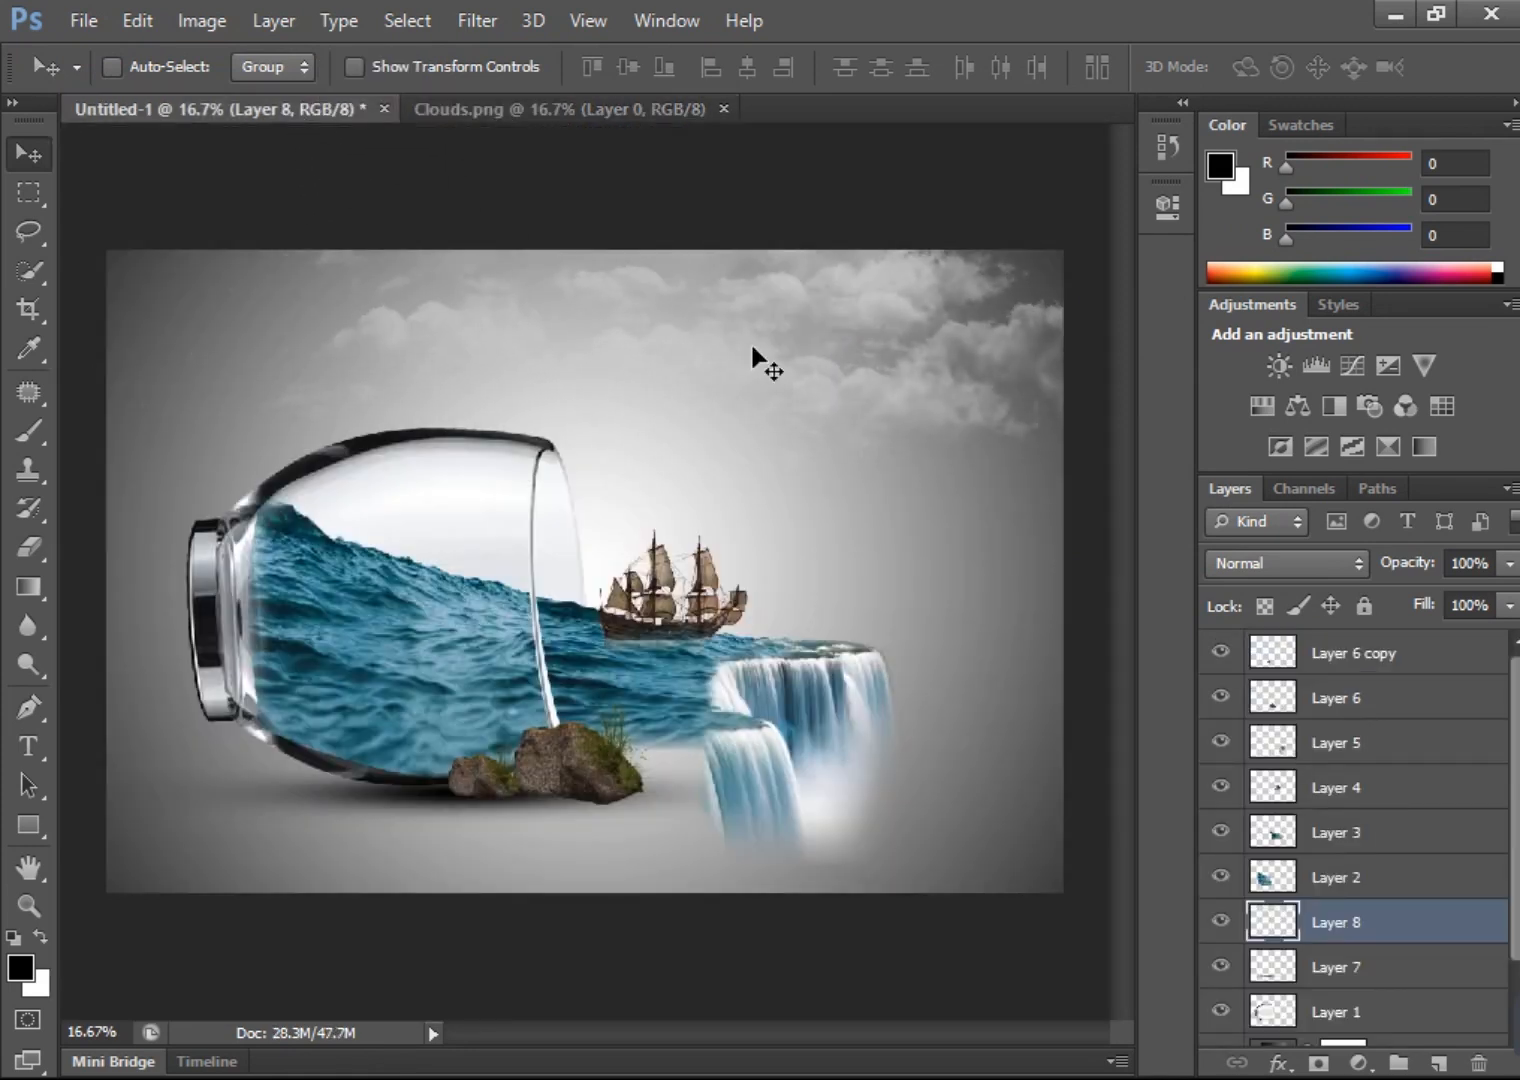
{"action": "left_click", "coordinate": [724, 109]}
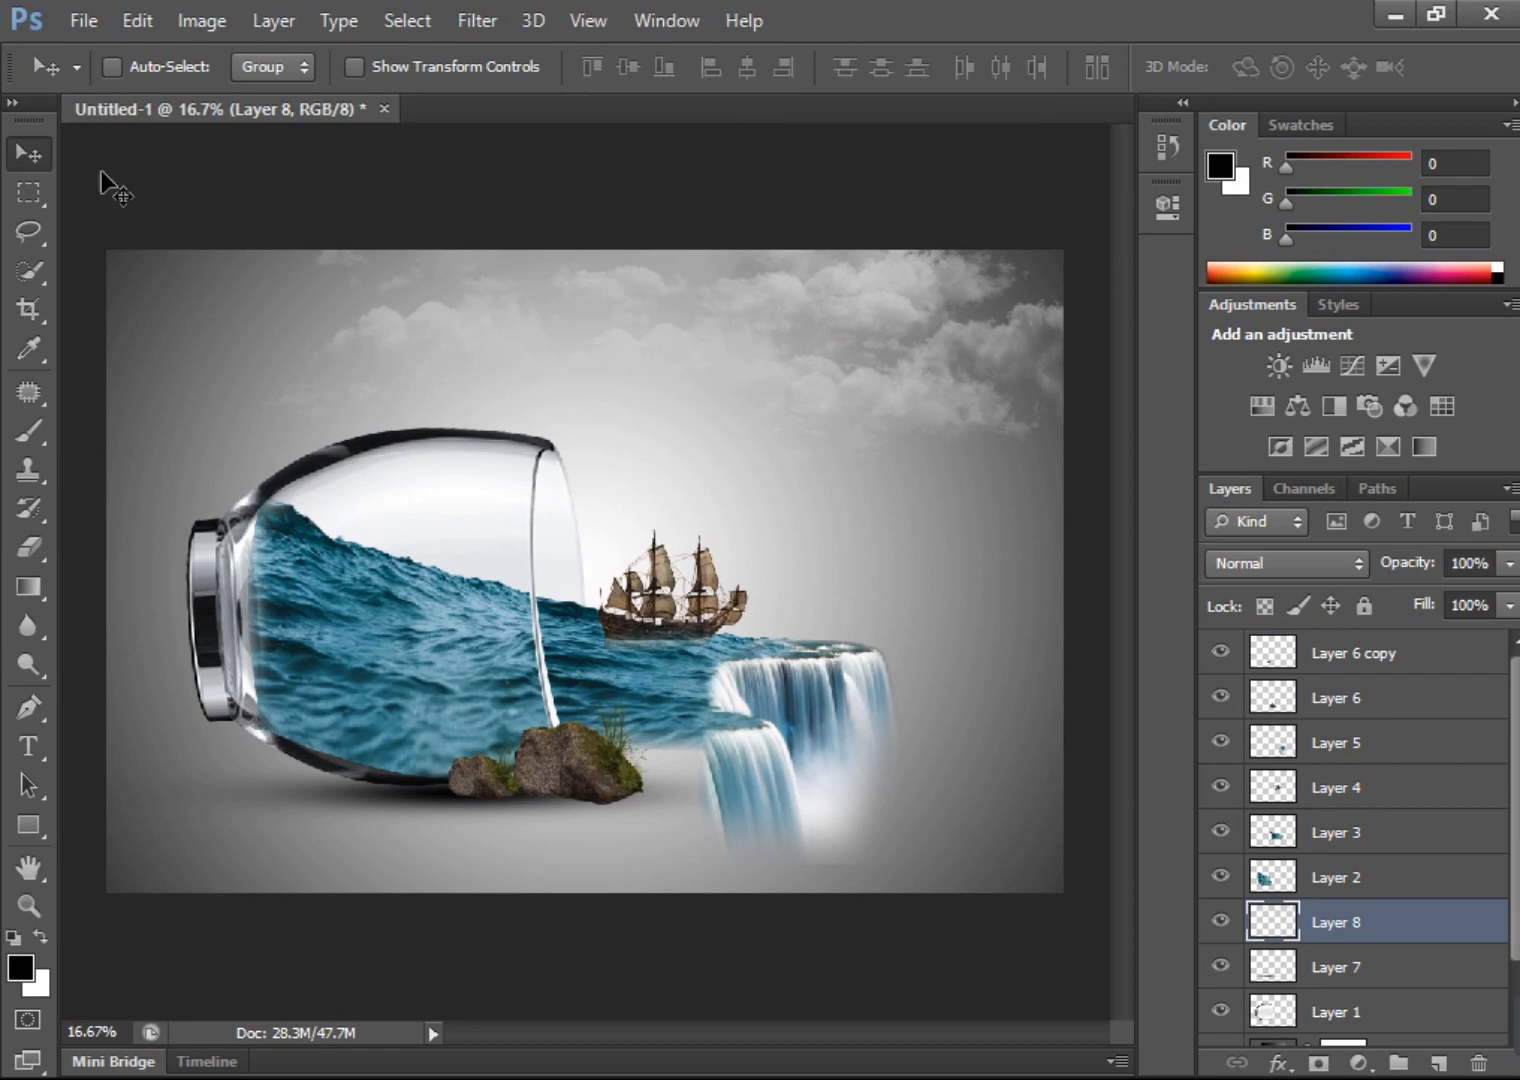
- Open Birds.png and copy the birds into Untitled-1 in the sky above the ship
{"action": "left_click", "coordinate": [80, 20]}
{"action": "left_click", "coordinate": [91, 77]}
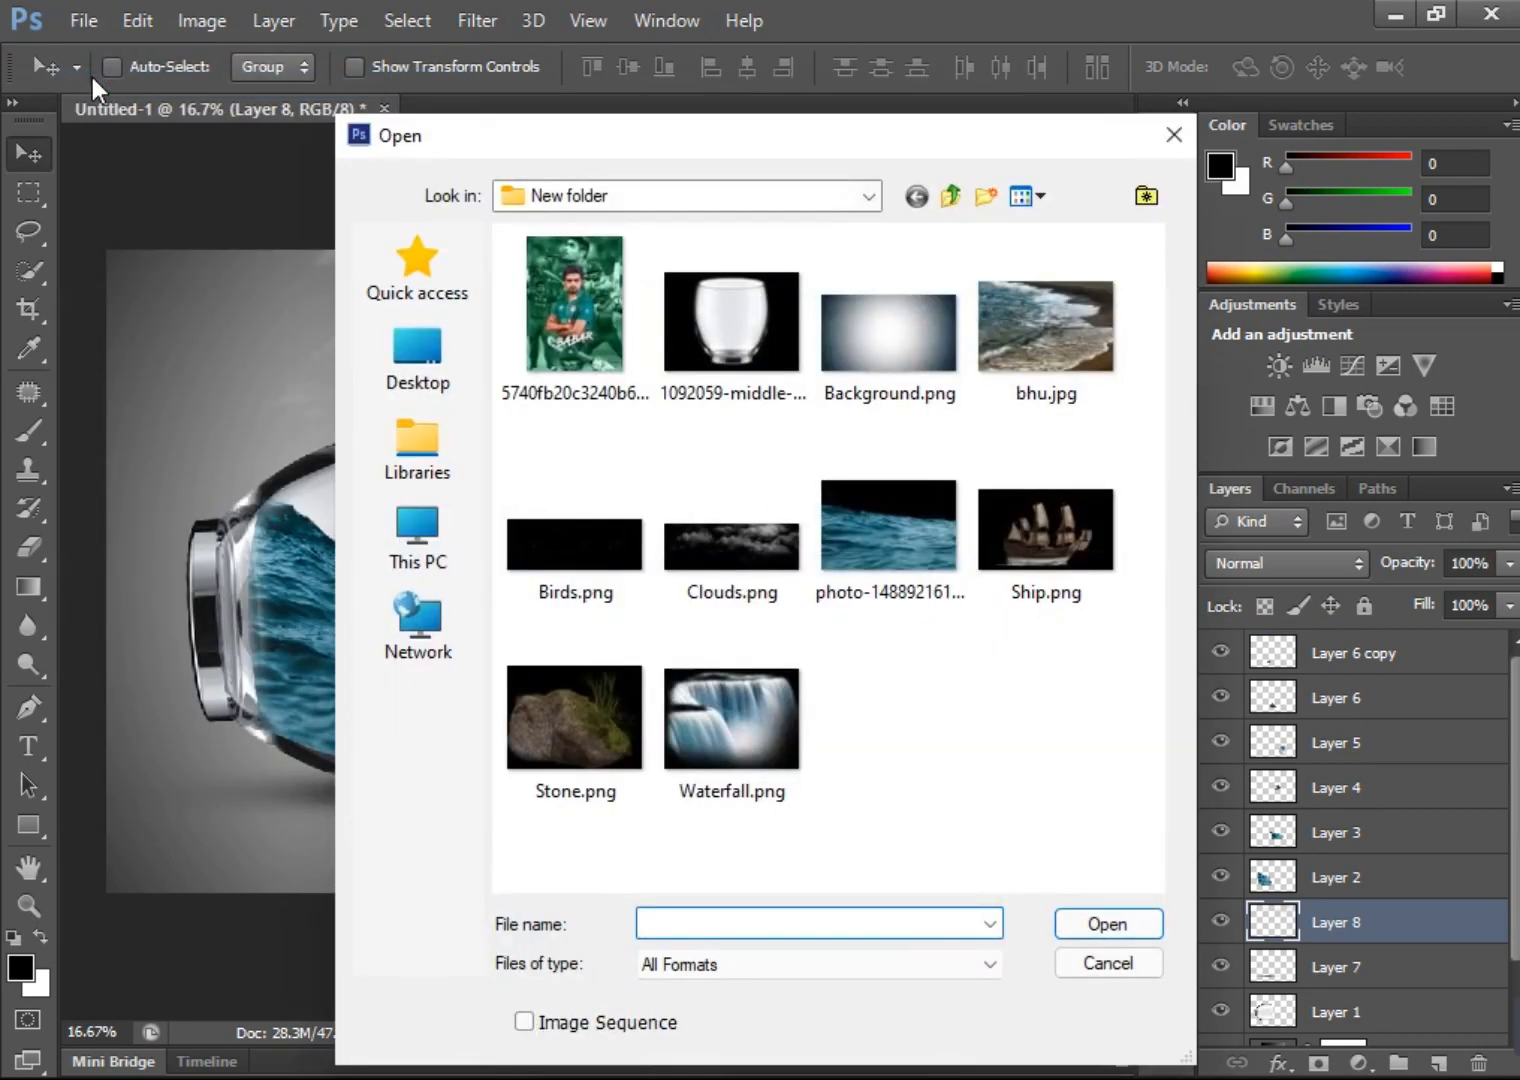
{"action": "double_click", "coordinate": [560, 519]}
{"action": "left_click_drag", "start_coordinate": [644, 583], "coordinate": [912, 453]}
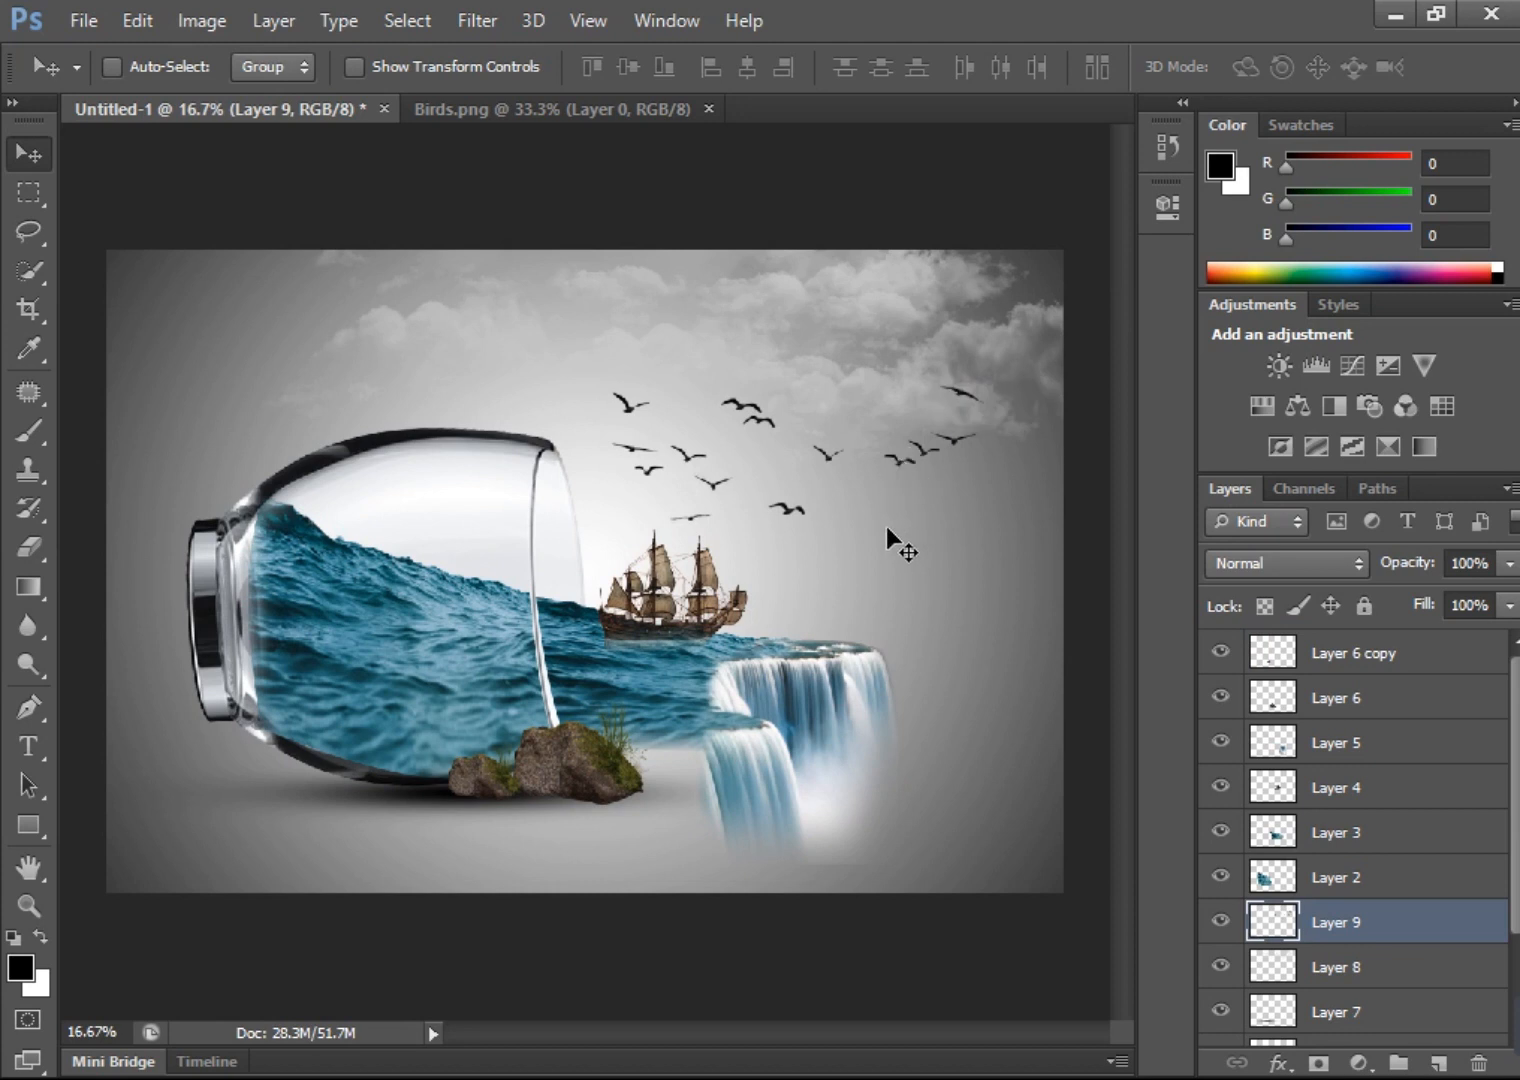
- Merge all layers from Layer 6 copy down to Layer 1 into one, leaving out Gradient Fill 1 and Layer 0
{"action": "left_click", "coordinate": [1386, 660], "text": "ctrl"}
{"action": "left_click", "coordinate": [1386, 700], "text": "ctrl"}
{"action": "left_click", "coordinate": [1386, 742], "text": "ctrl"}
{"action": "left_click", "coordinate": [1385, 787], "text": "ctrl"}
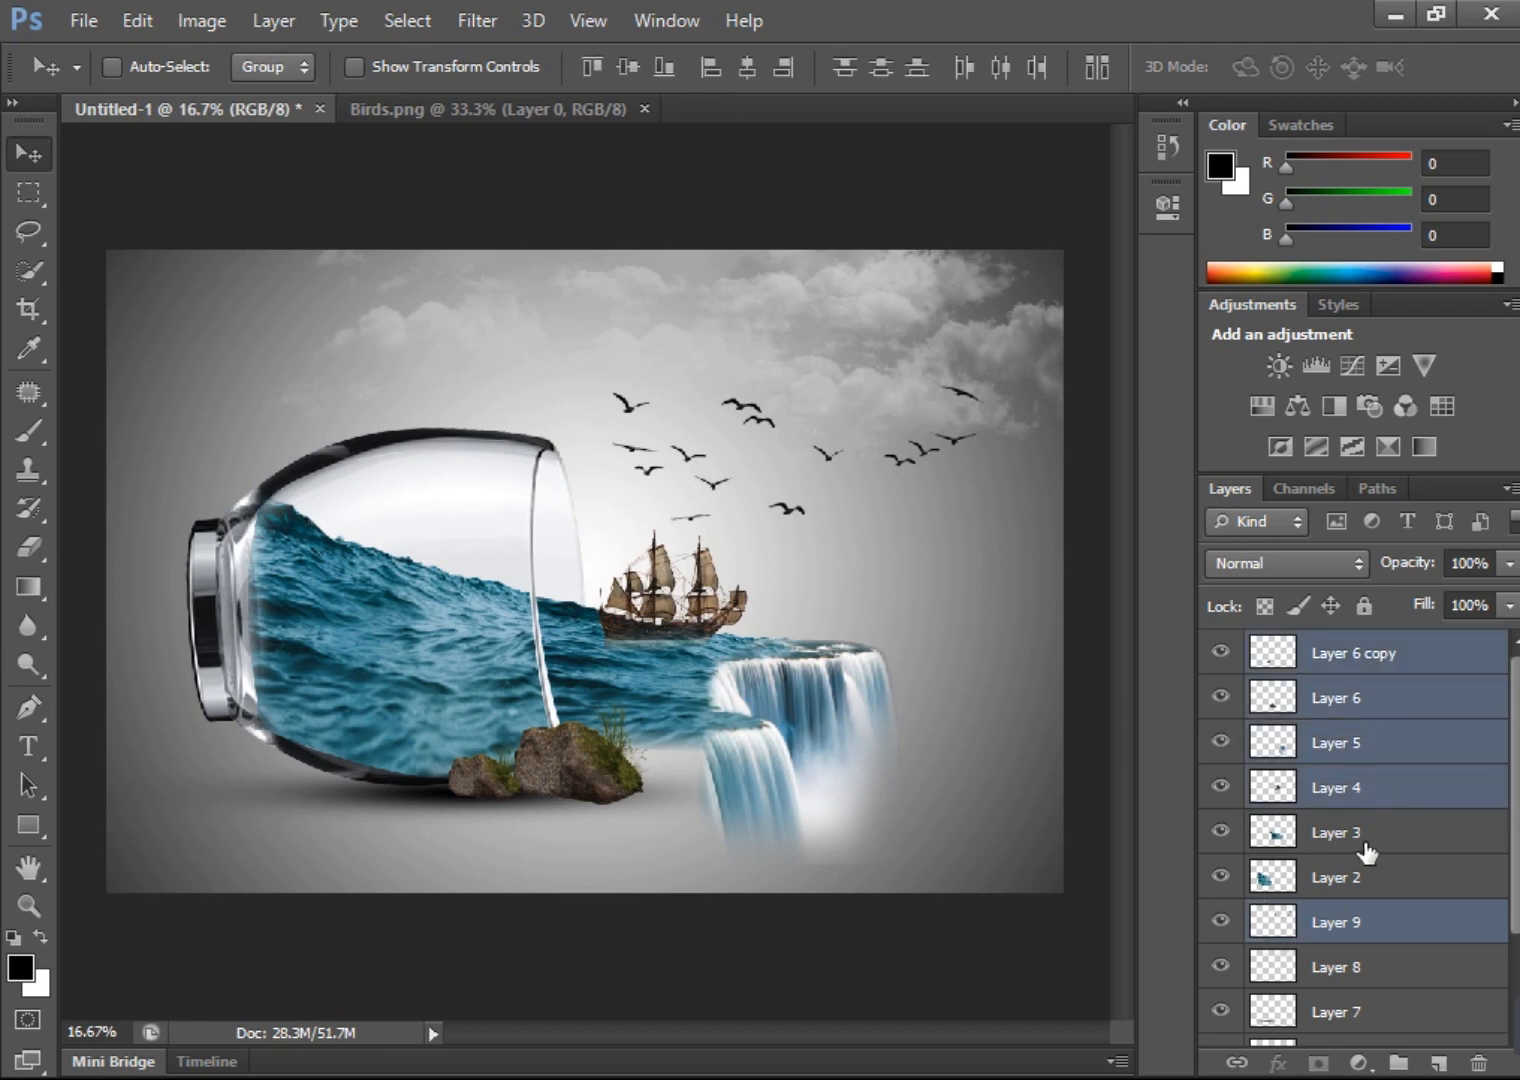
{"action": "left_click", "coordinate": [1368, 848], "text": "ctrl"}
{"action": "left_click", "coordinate": [1386, 886], "text": "ctrl"}
{"action": "left_click", "coordinate": [1390, 970], "text": "ctrl"}
{"action": "left_click", "coordinate": [1380, 1017], "text": "ctrl"}
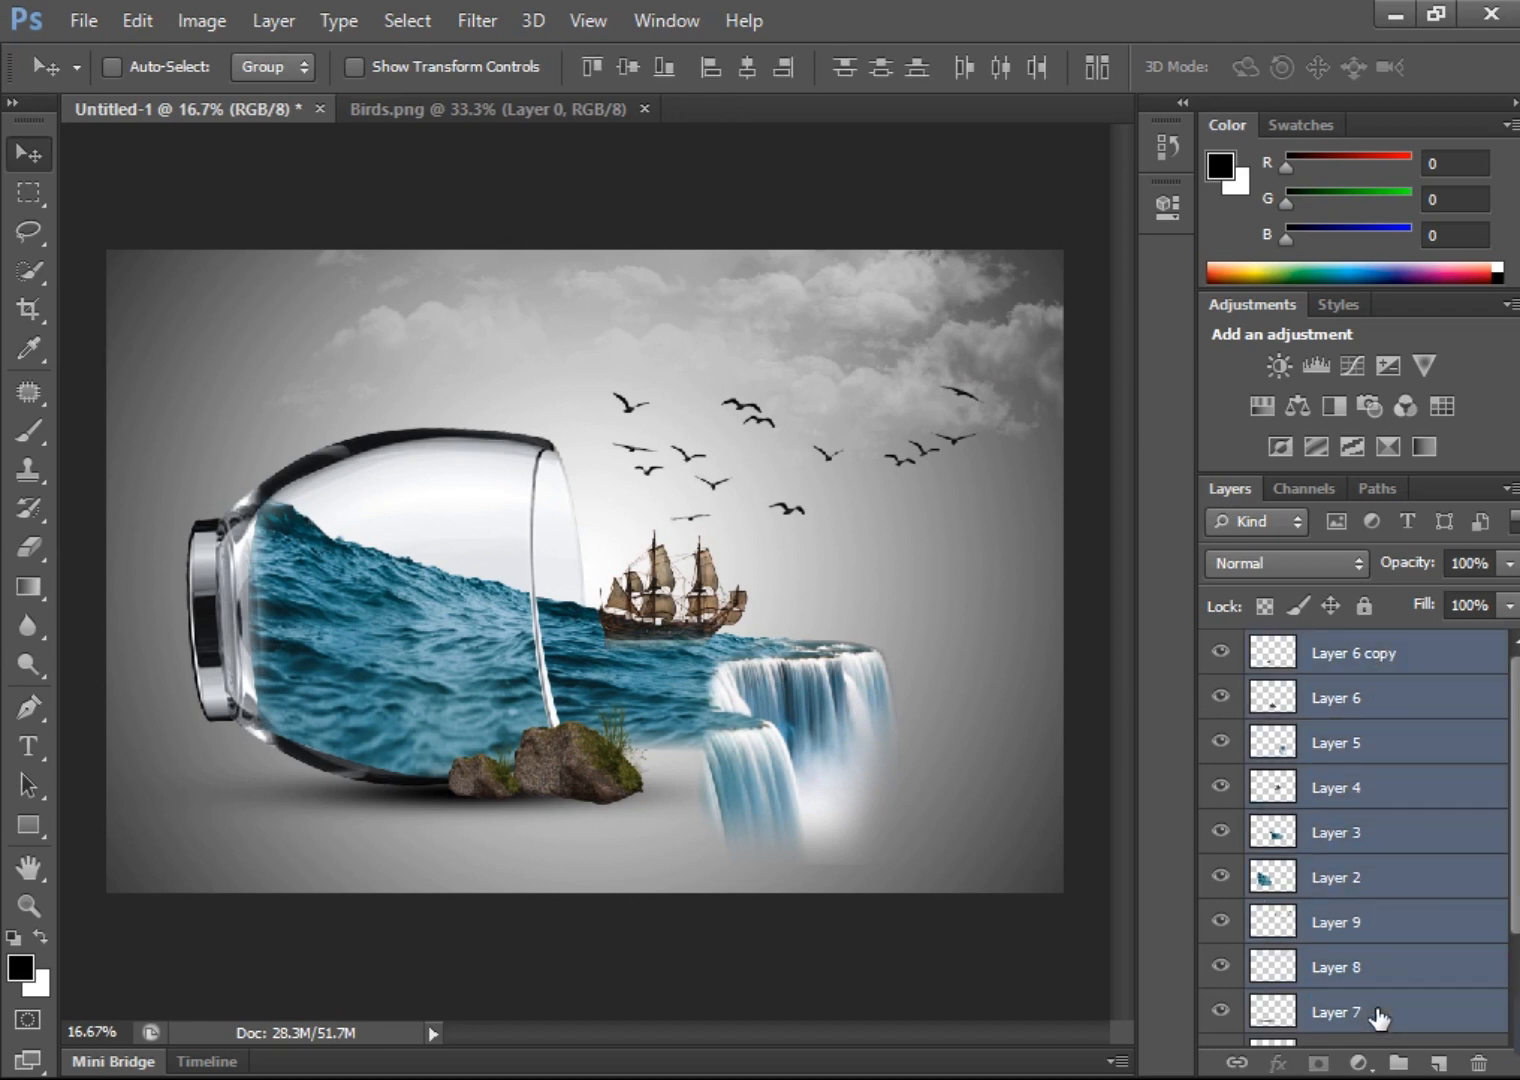
{"action": "scroll", "coordinate": [1508, 908], "scroll_direction": "down", "scroll_amount": 2}
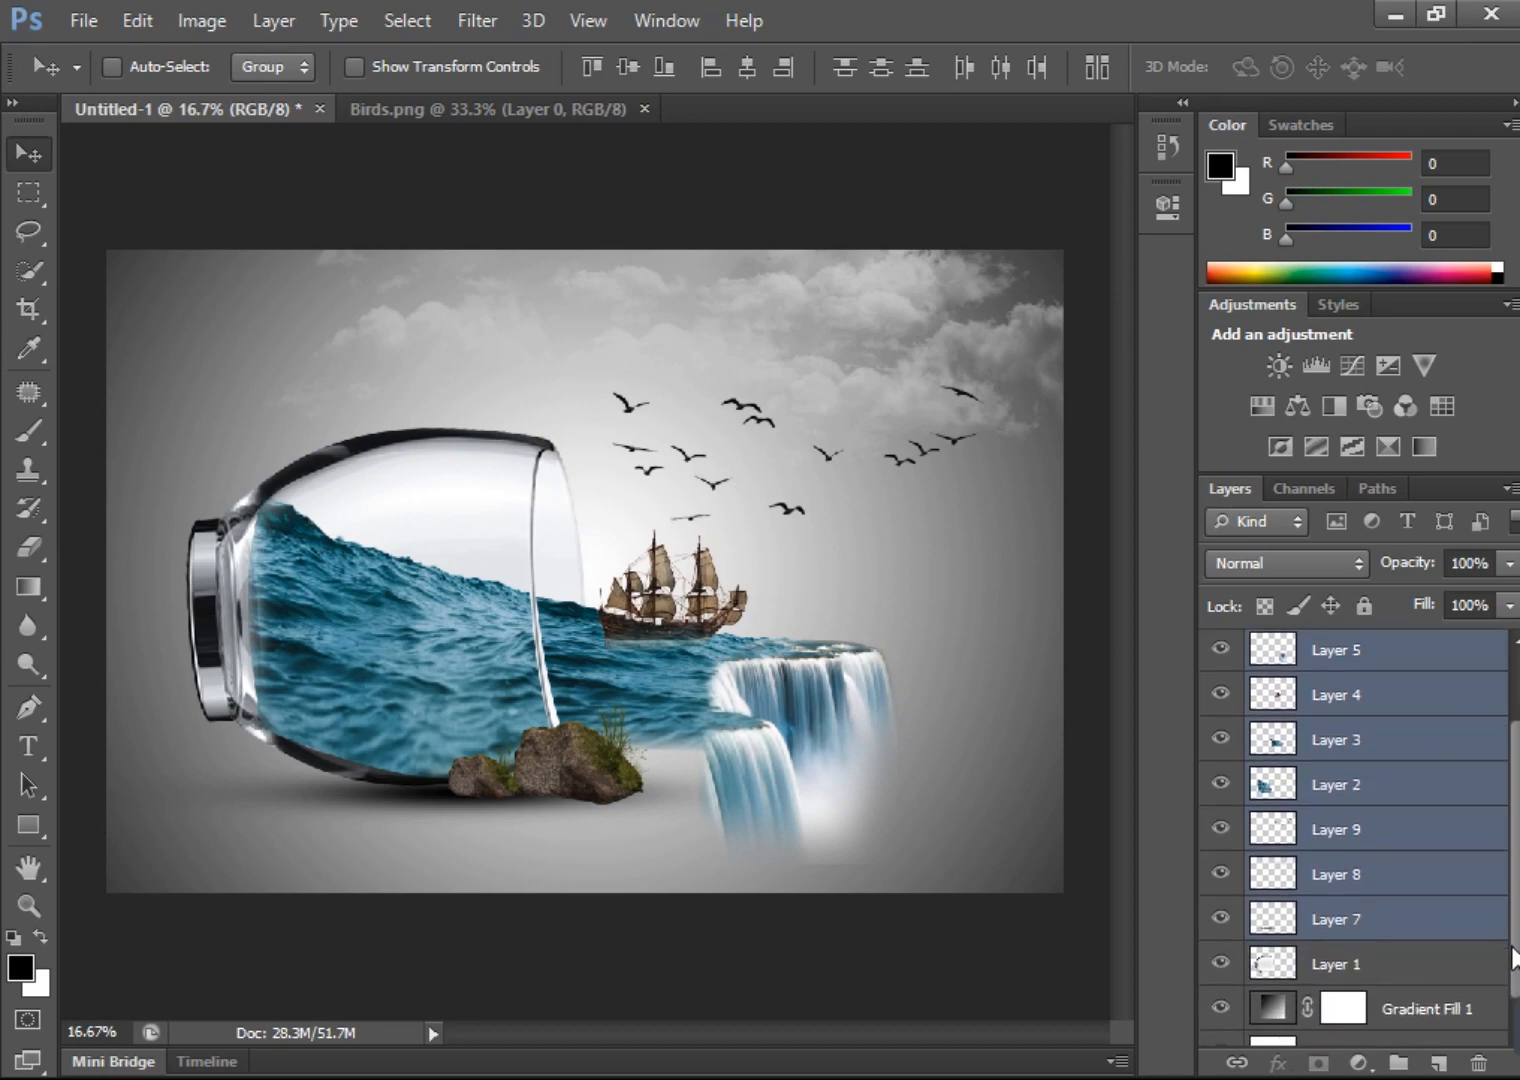
{"action": "left_click", "coordinate": [1362, 963], "text": "ctrl"}
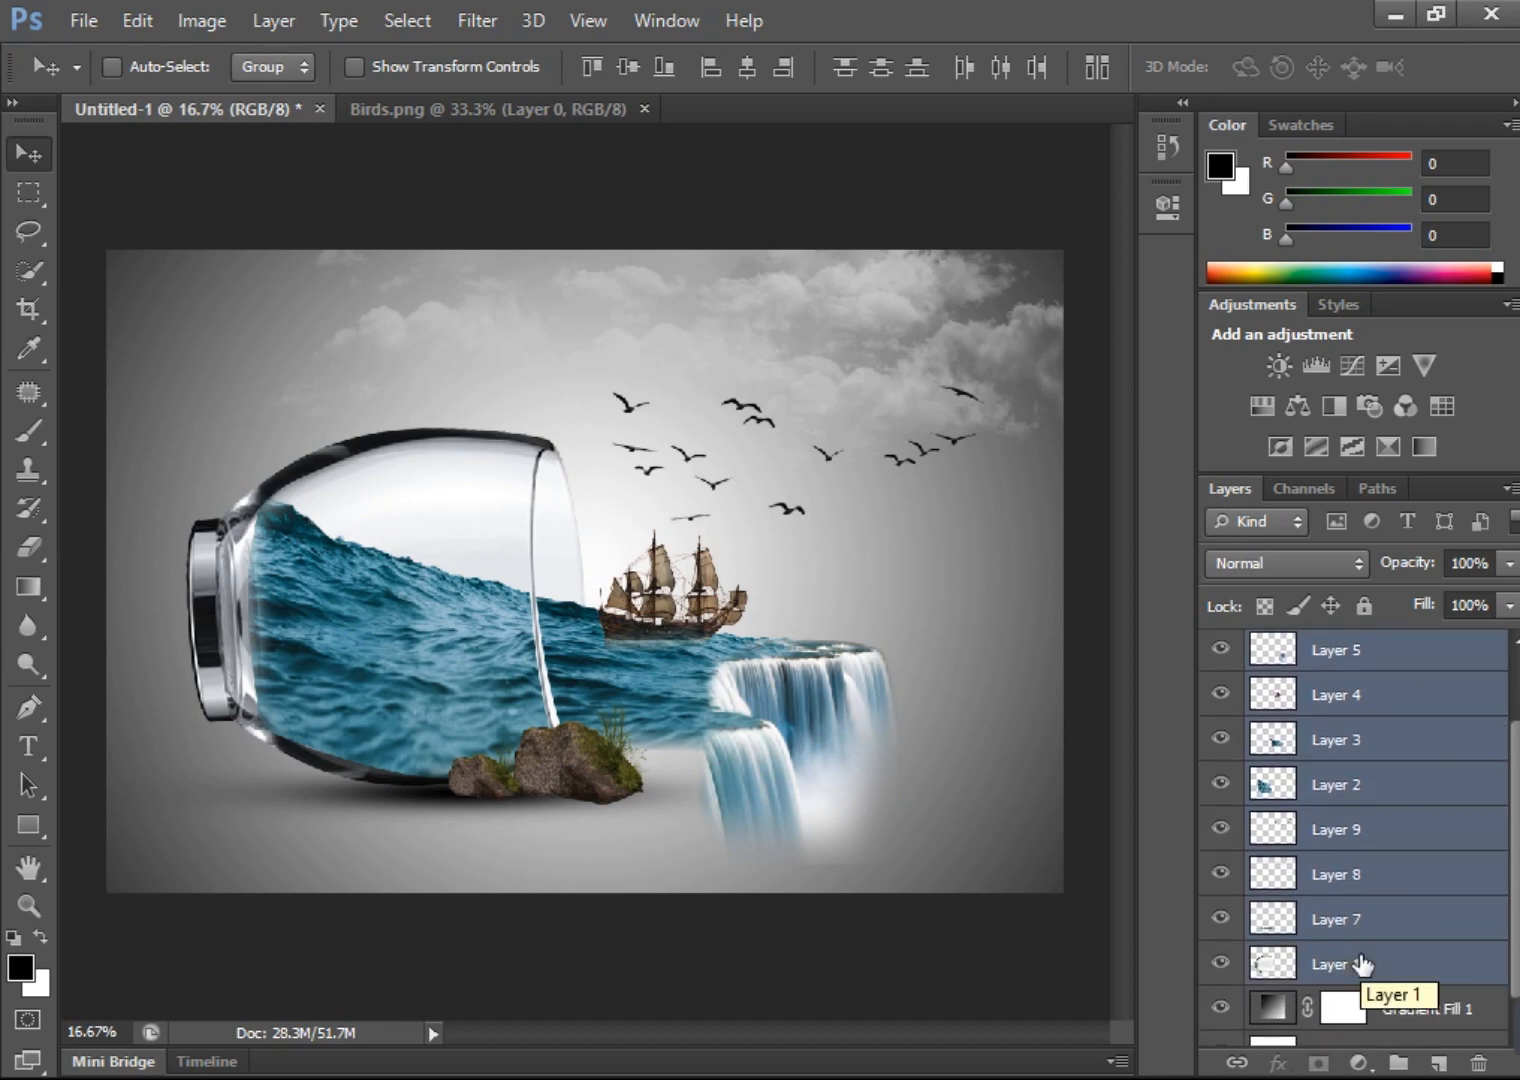
{"action": "right_click", "coordinate": [1362, 963]}
{"action": "left_click", "coordinate": [988, 622]}
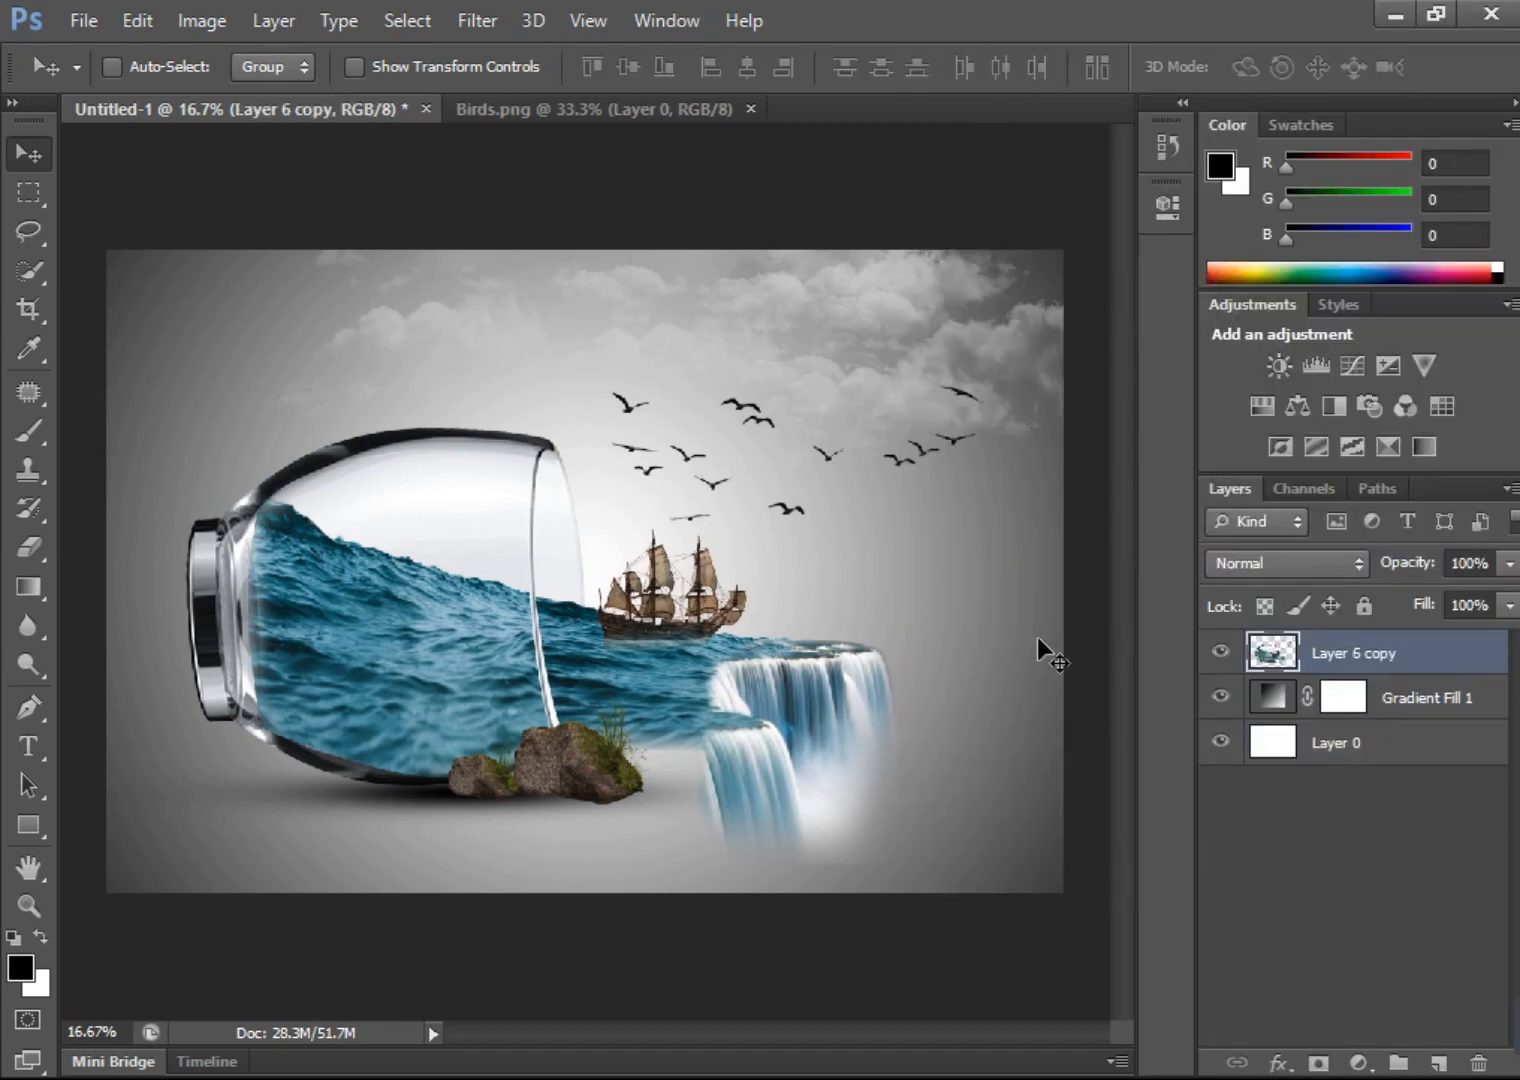
- Change the starting colour stop of the Gradient Fill 1 background gradient to blue #0680b3
{"action": "double_click", "coordinate": [1271, 698]}
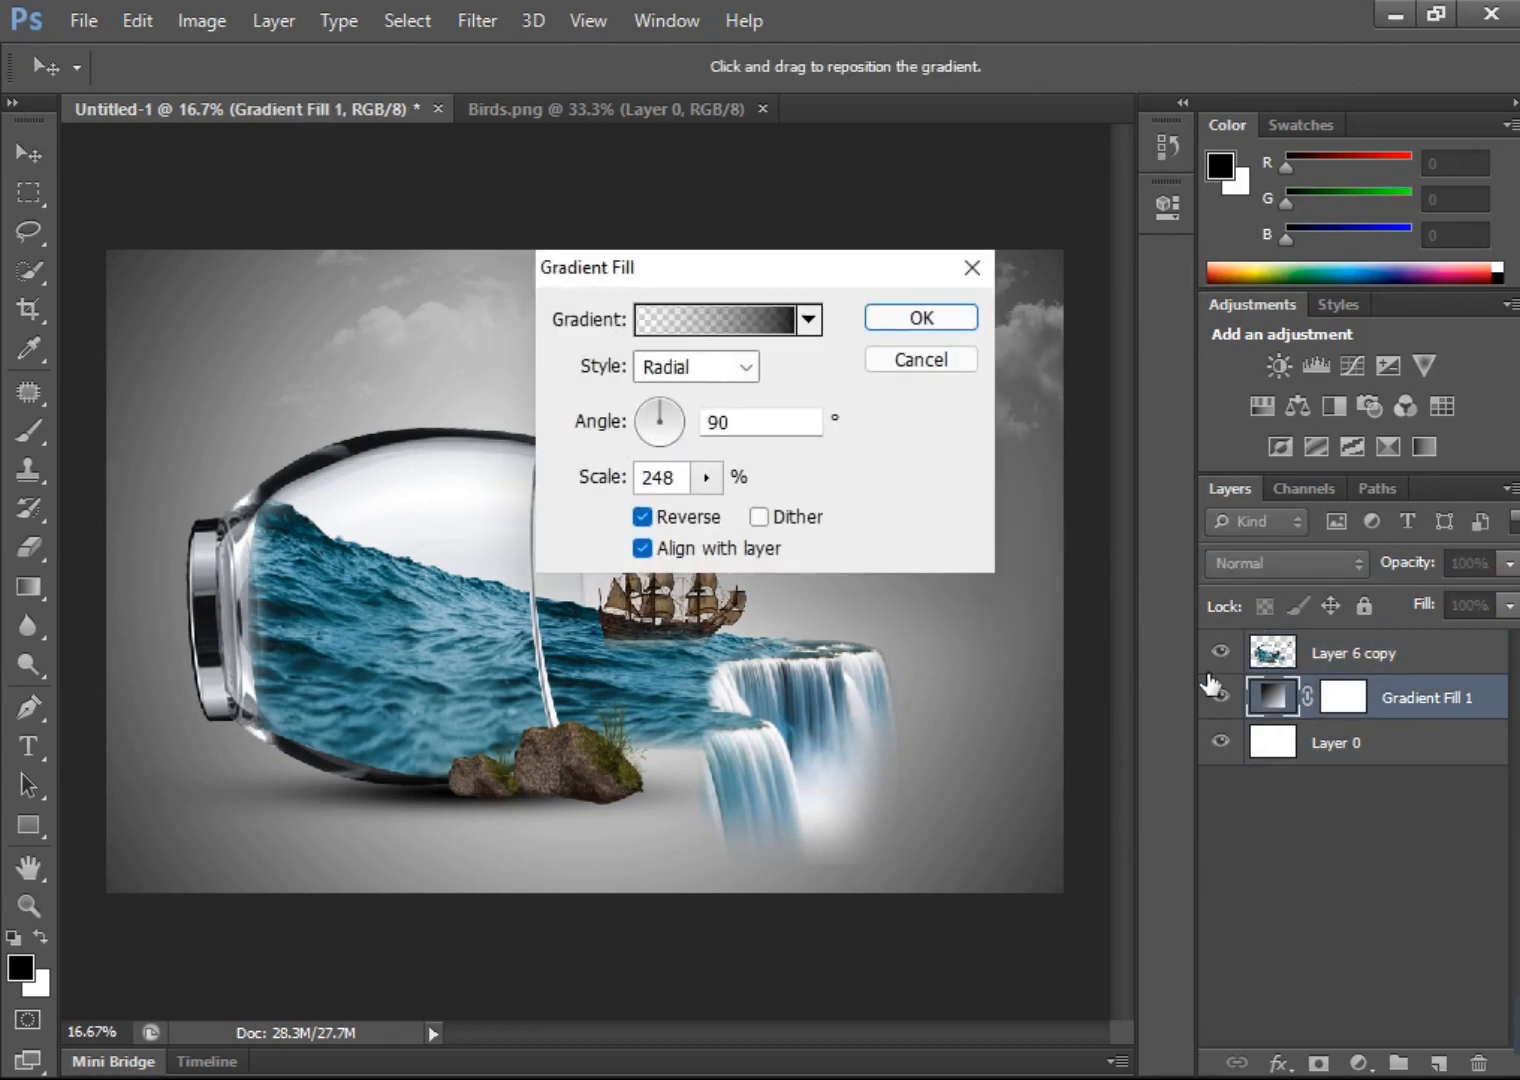
{"action": "left_click", "coordinate": [783, 316]}
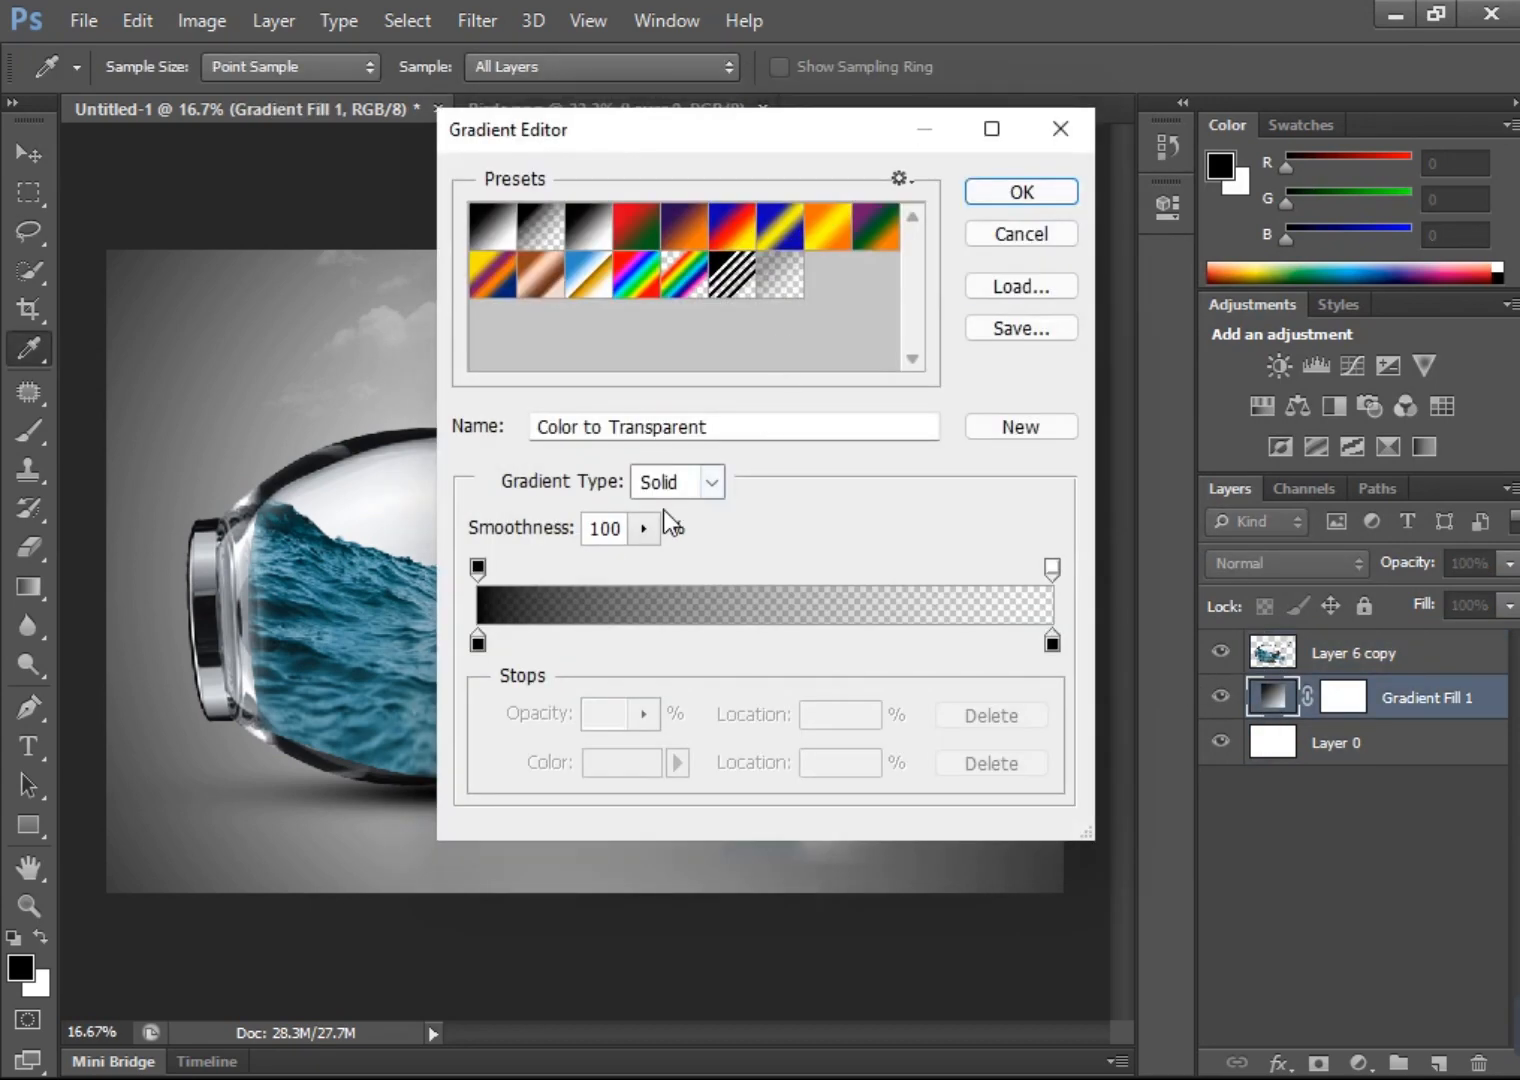
{"action": "double_click", "coordinate": [478, 645]}
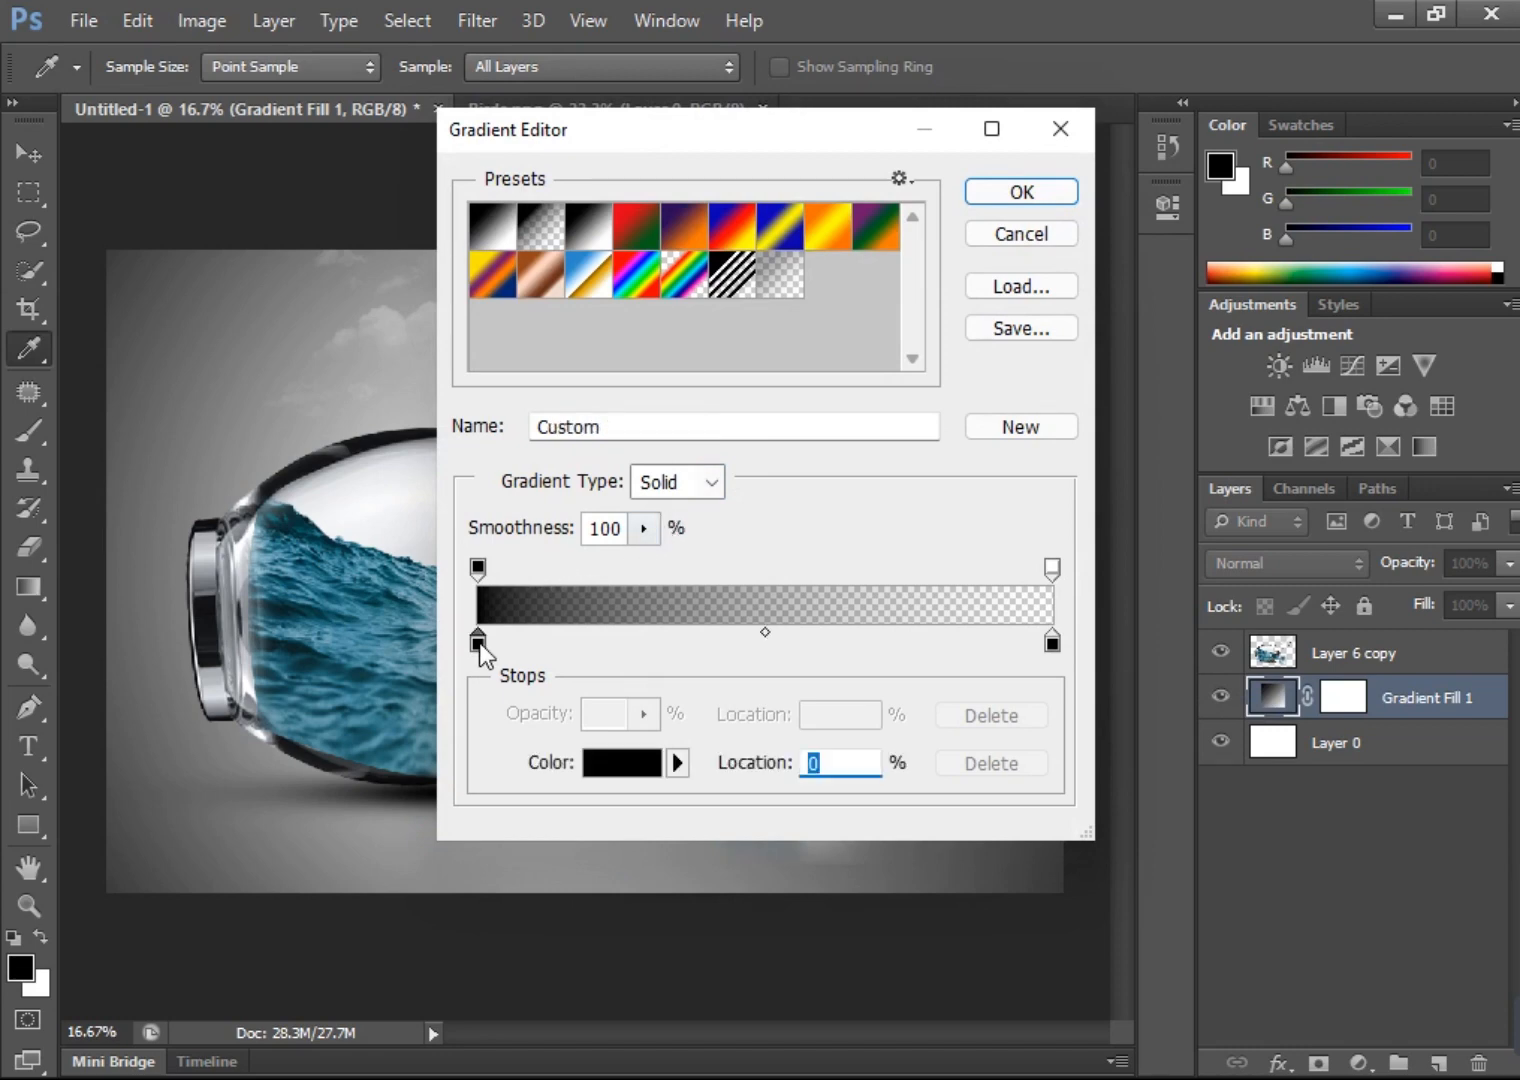
{"action": "left_click", "coordinate": [770, 454]}
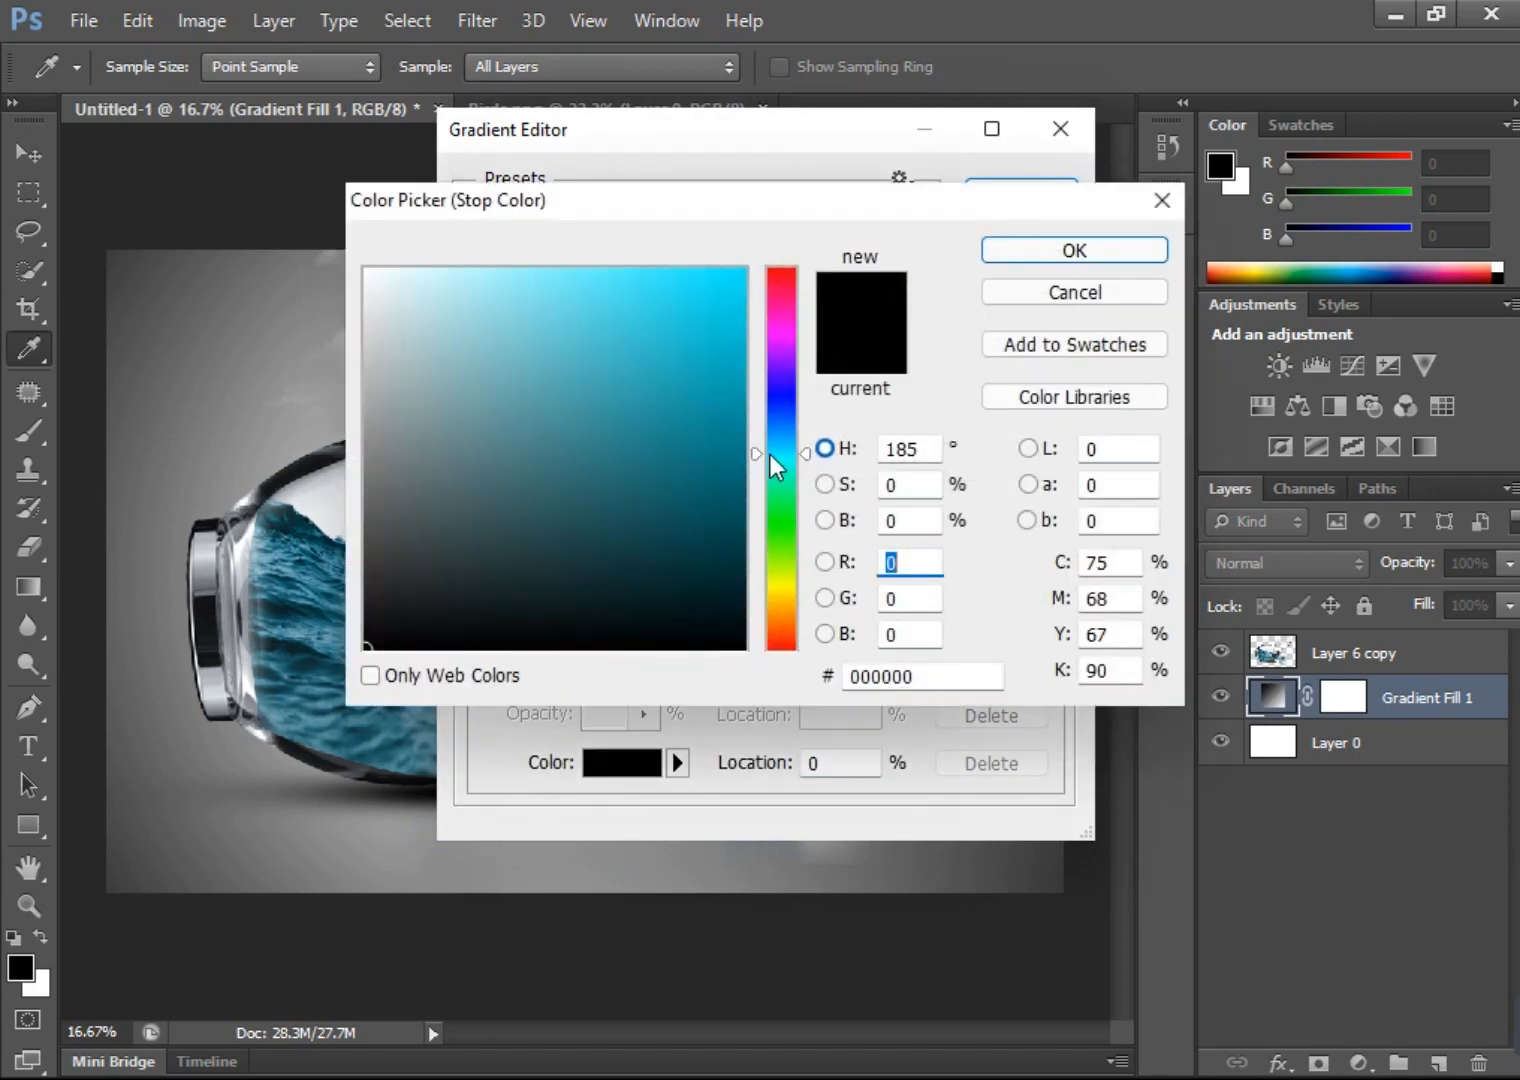
{"action": "left_click", "coordinate": [732, 382]}
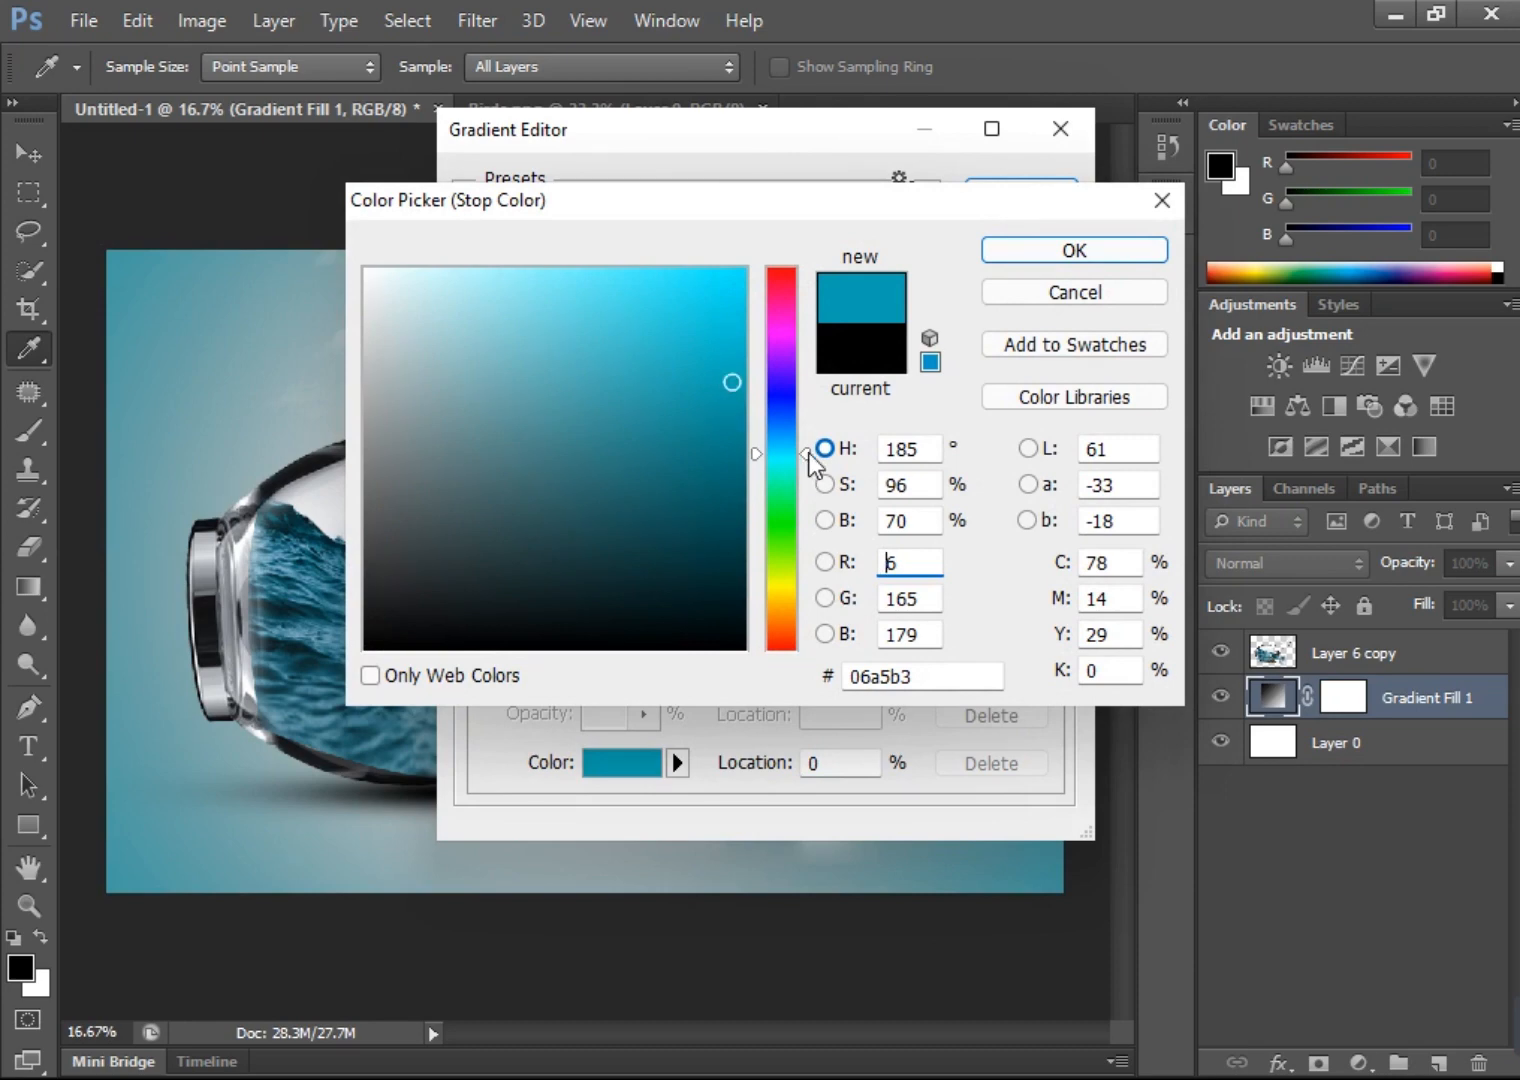
{"action": "left_click_drag", "start_coordinate": [800, 453], "coordinate": [800, 440]}
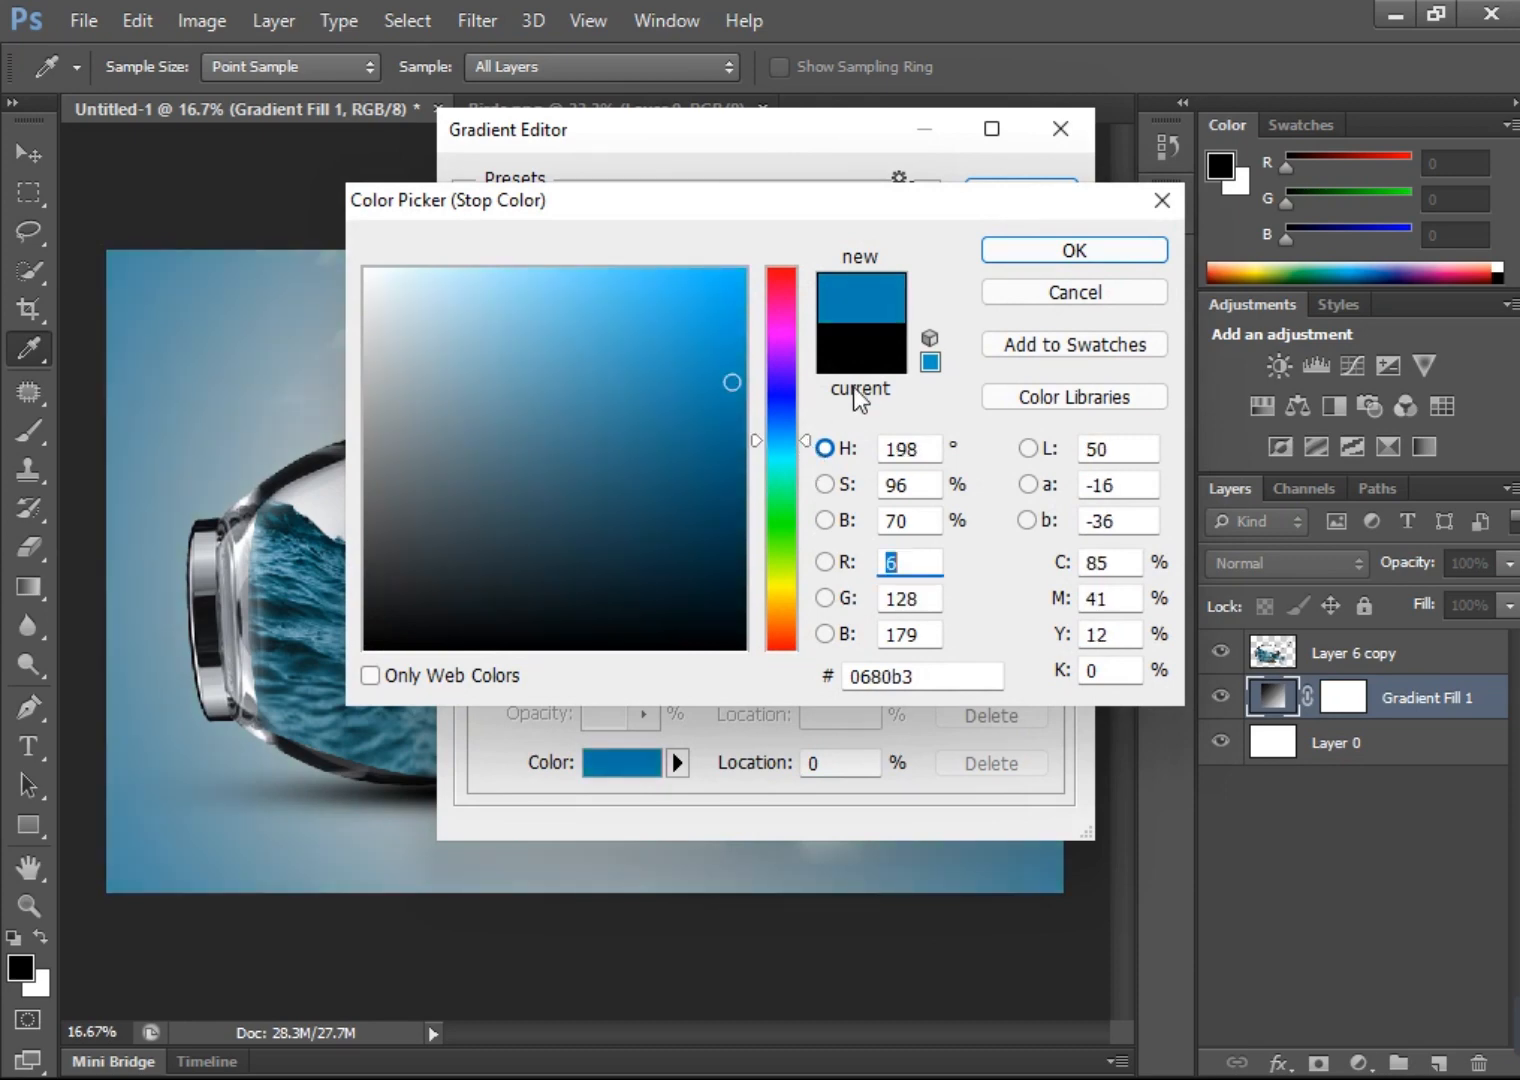
{"action": "left_click", "coordinate": [1008, 258]}
{"action": "left_click", "coordinate": [1018, 191]}
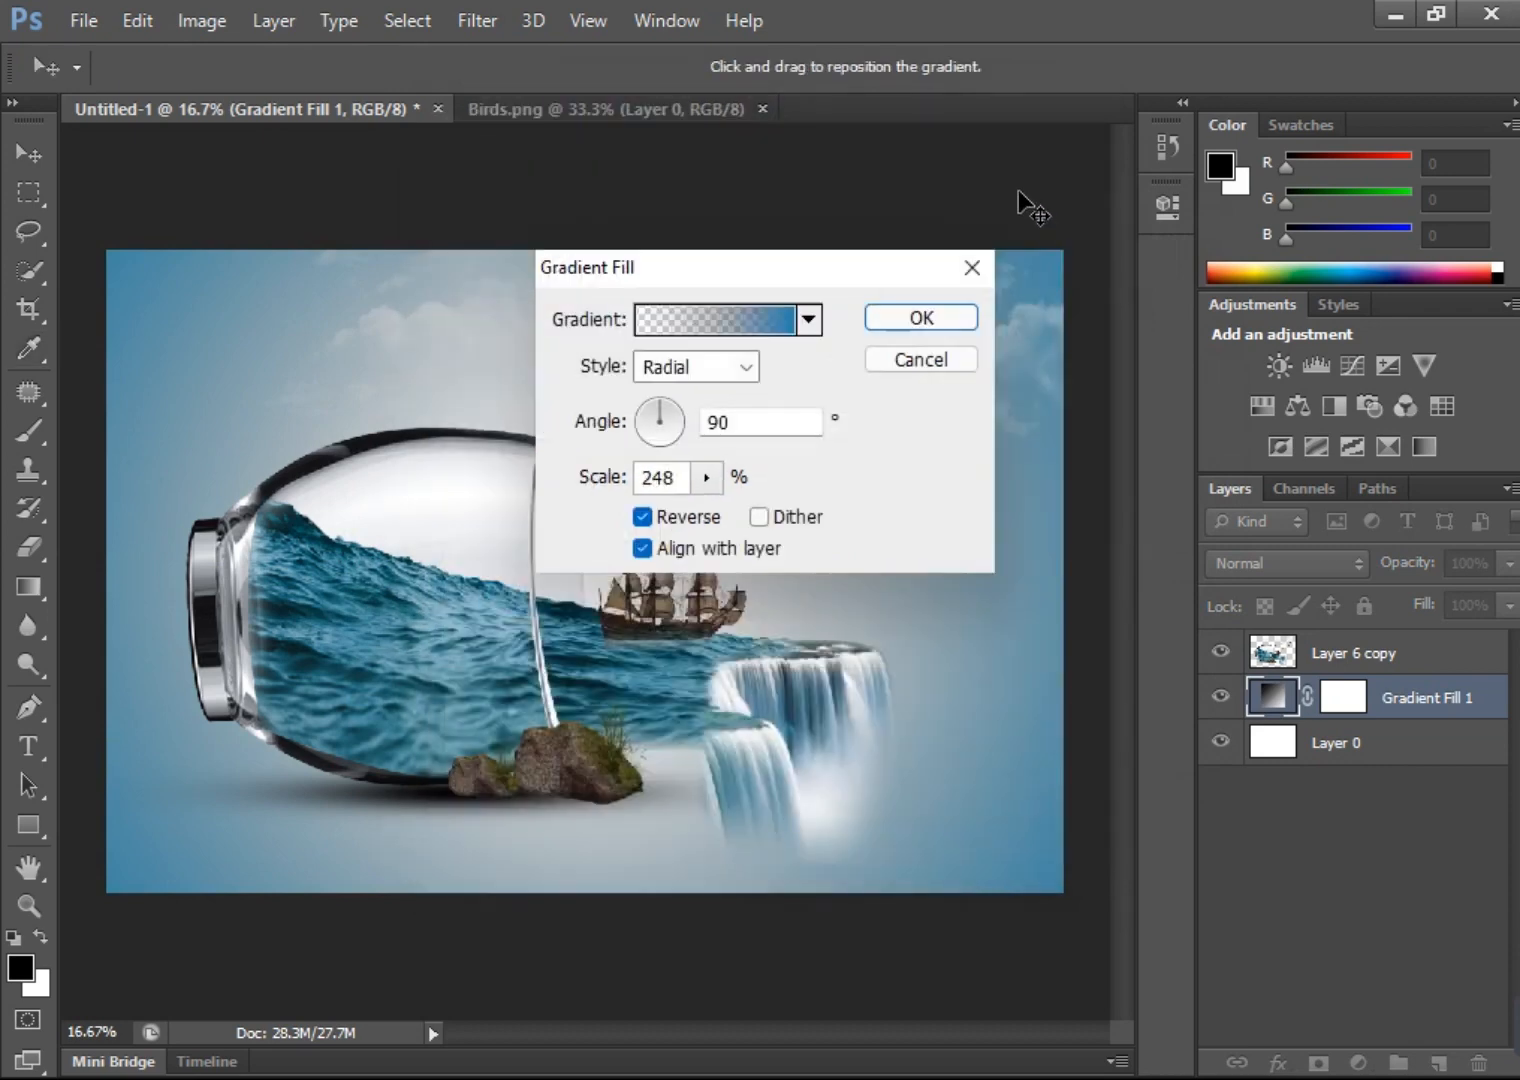
{"action": "left_click", "coordinate": [927, 326]}
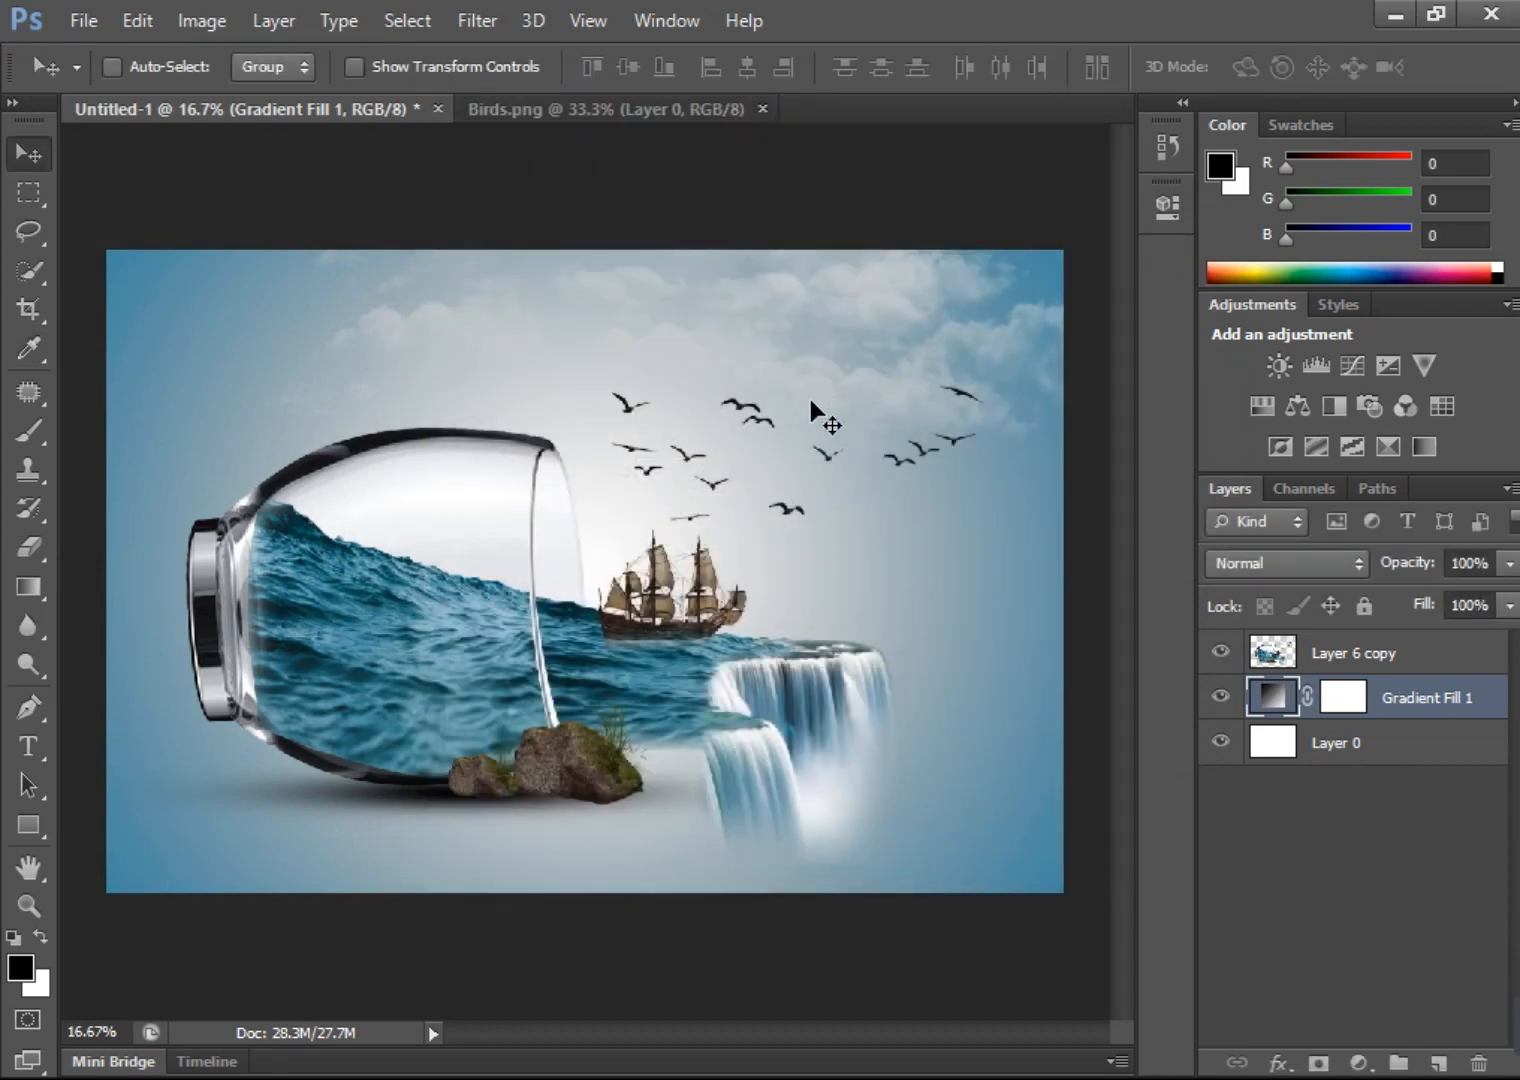